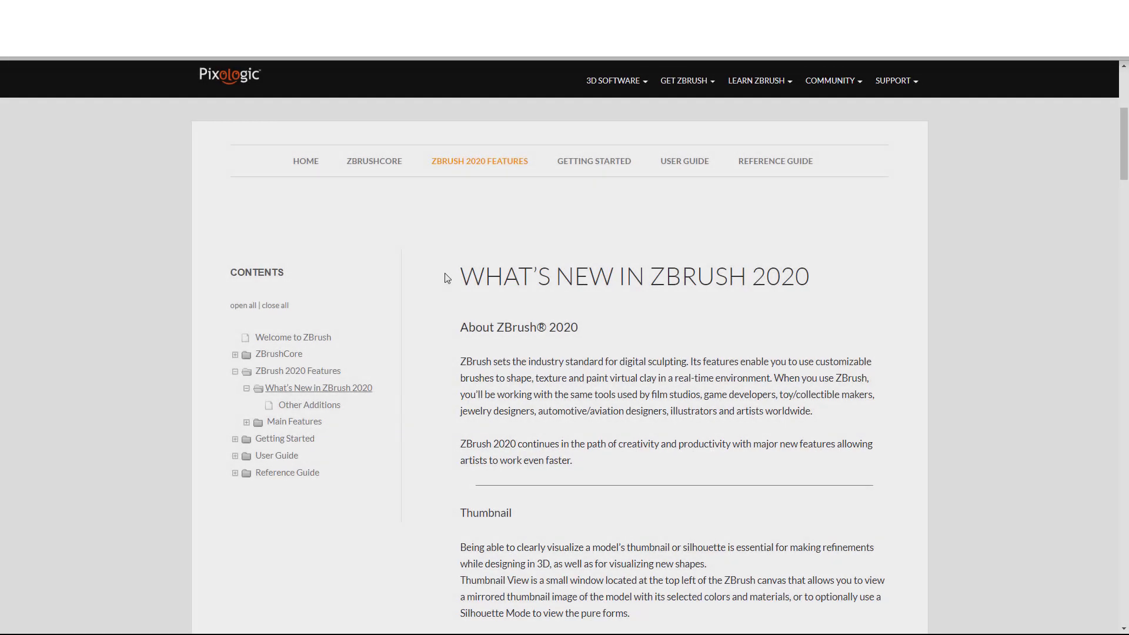
Read through the What's New in ZBrush 2020 page, from Thumbnail and CamView to the new brushes and Project Undo History.
scroll(769, 279, "down", 6)
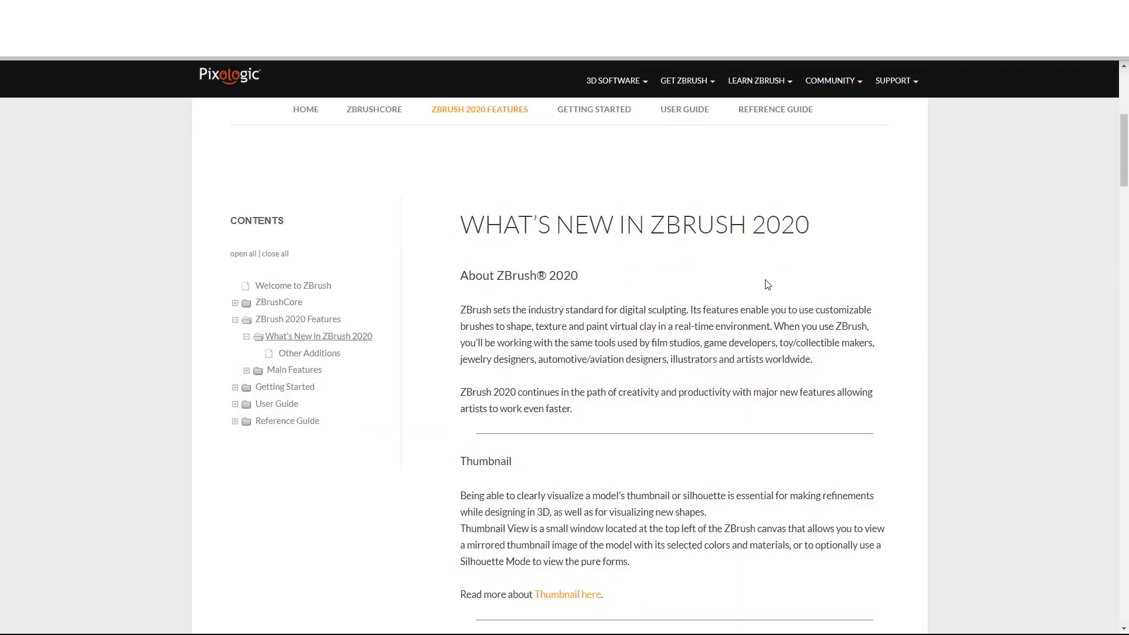
scroll(529, 246, "down", 9)
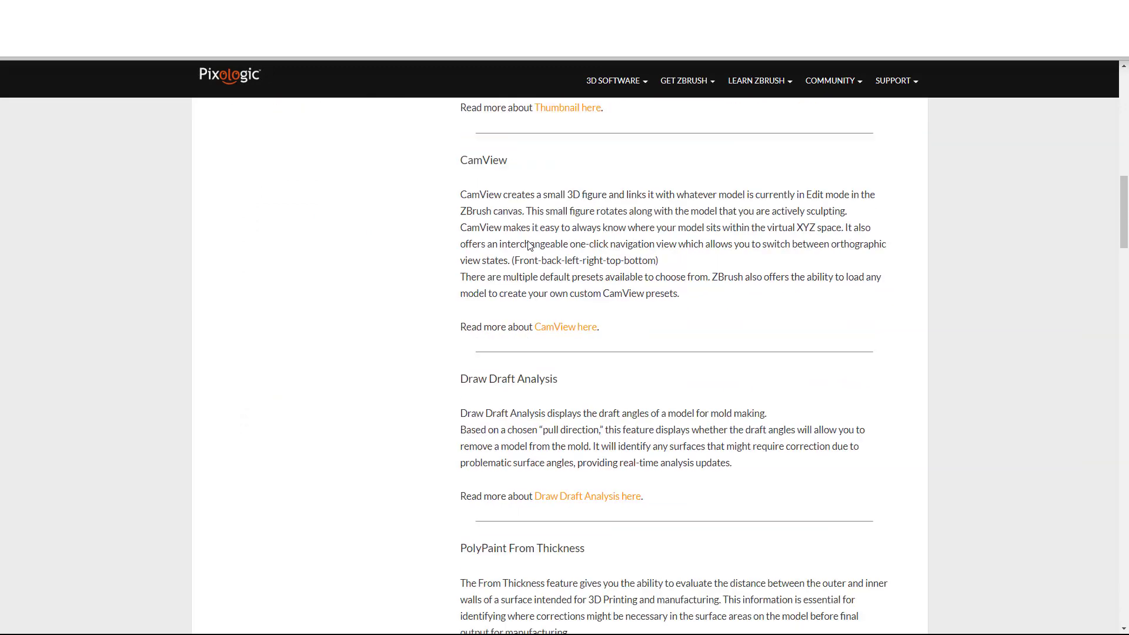
scroll(536, 309, "down", 12)
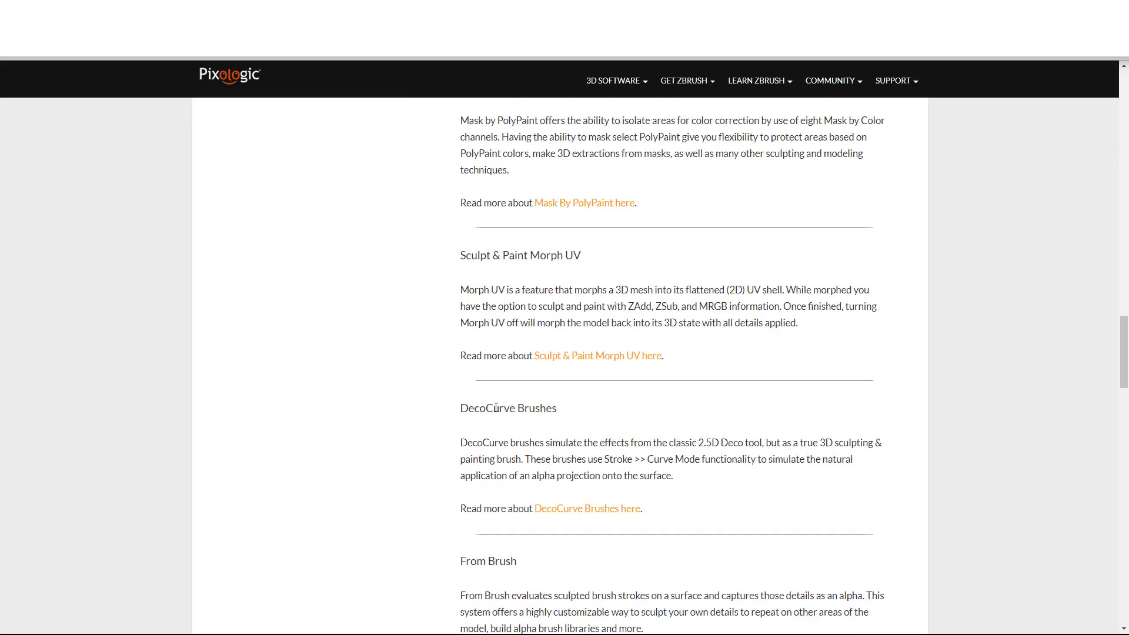
scroll(478, 402, "down", 7)
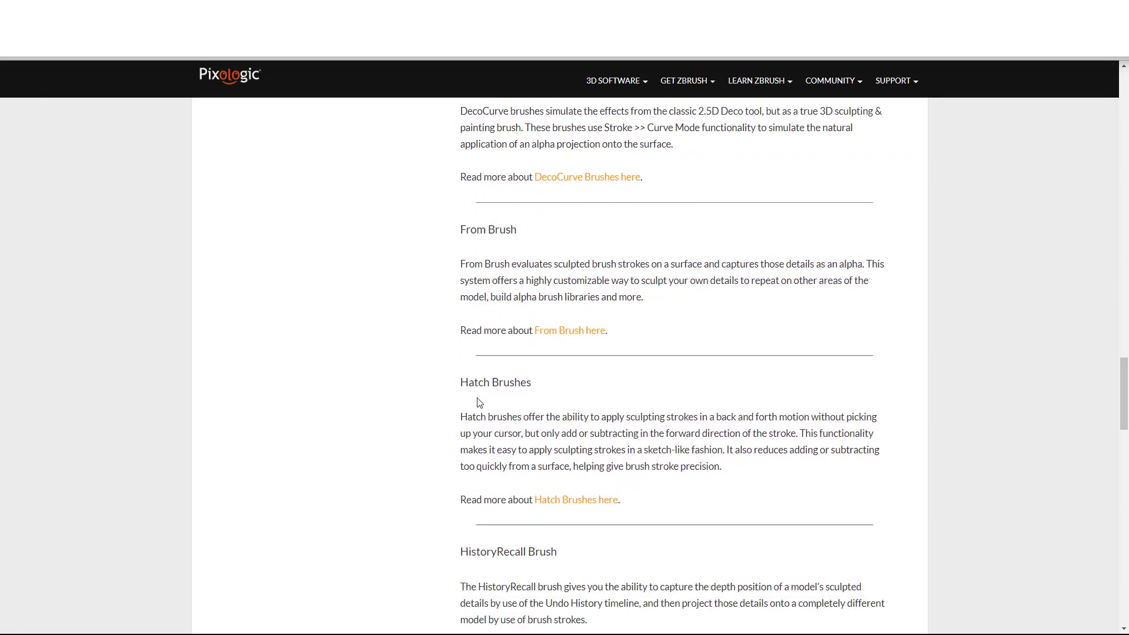
scroll(477, 402, "down", 8)
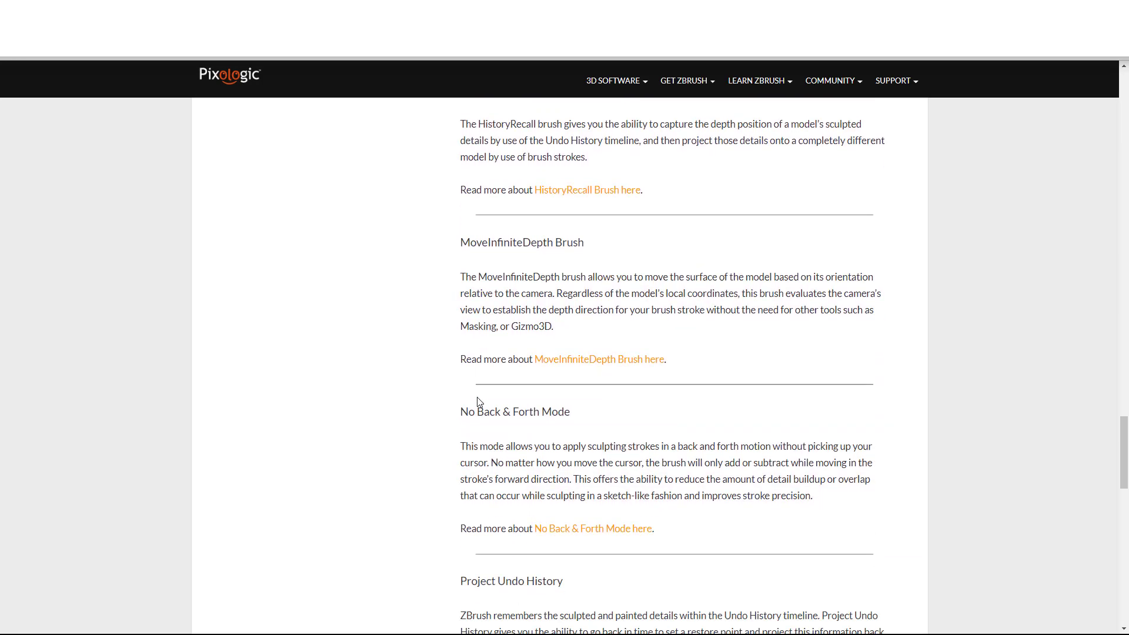
scroll(479, 397, "down", 4)
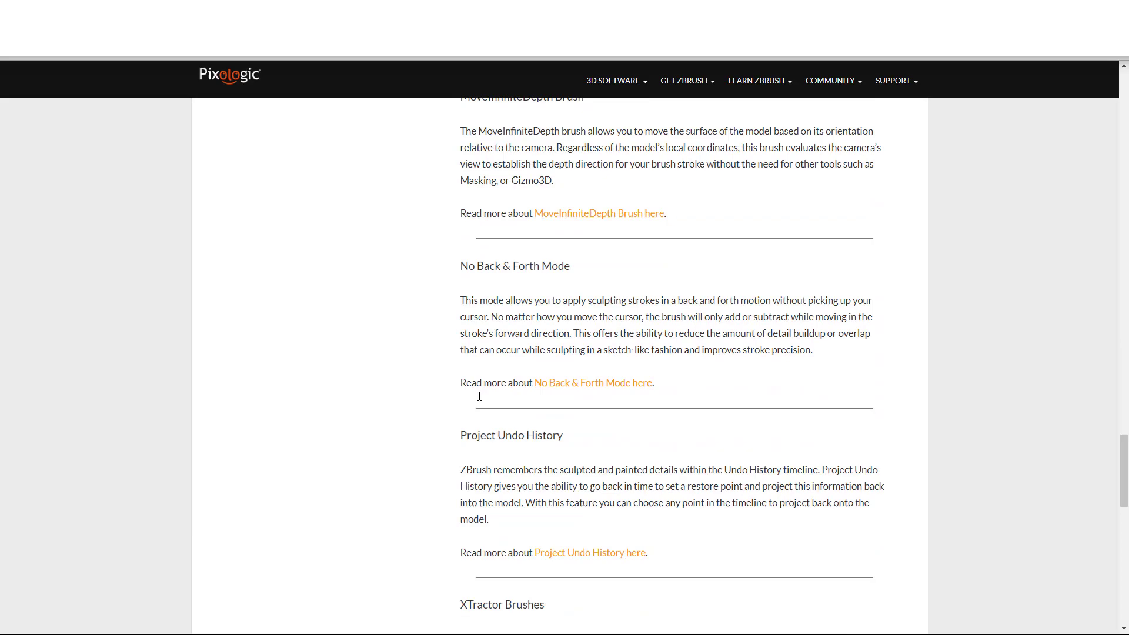
scroll(479, 396, "up", 9)
scroll(479, 396, "up", 20)
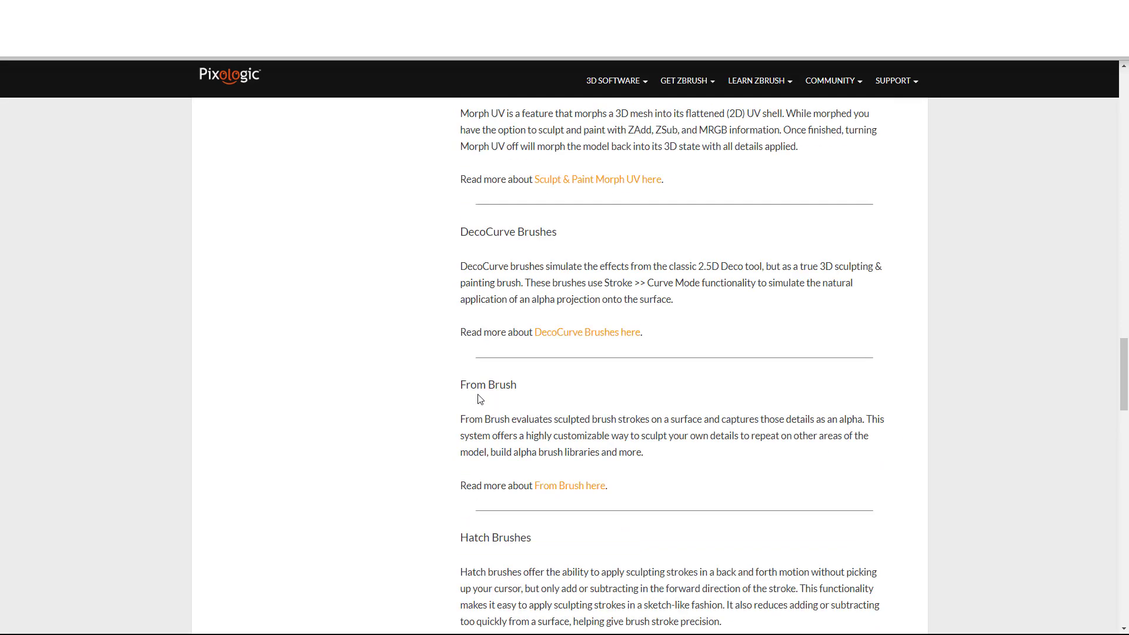
scroll(478, 398, "up", 12)
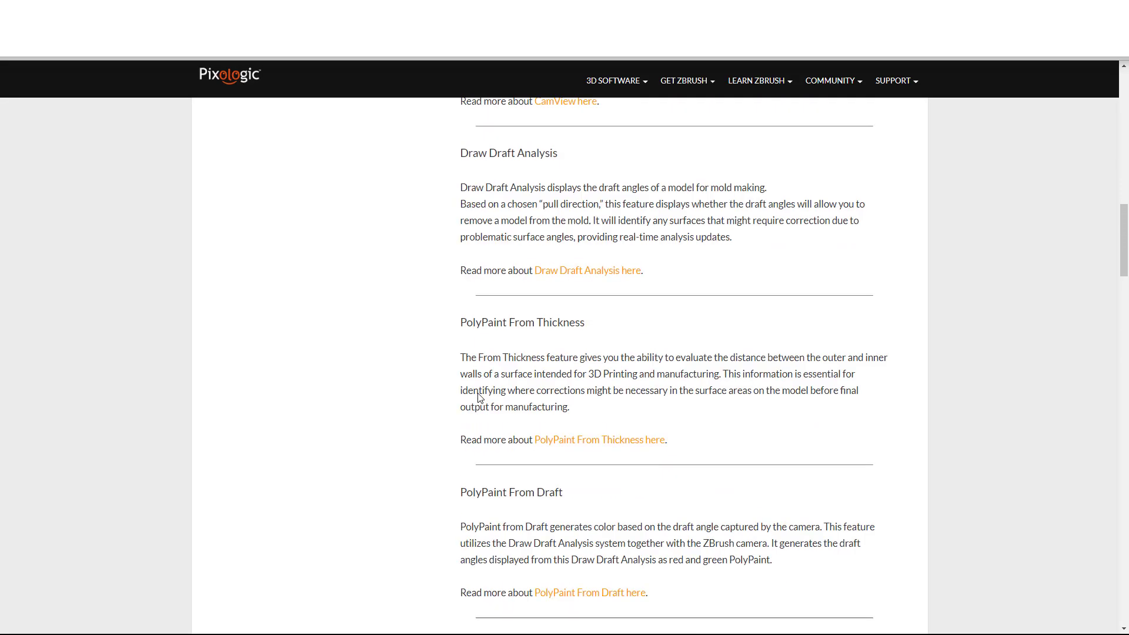
scroll(479, 394, "up", 4)
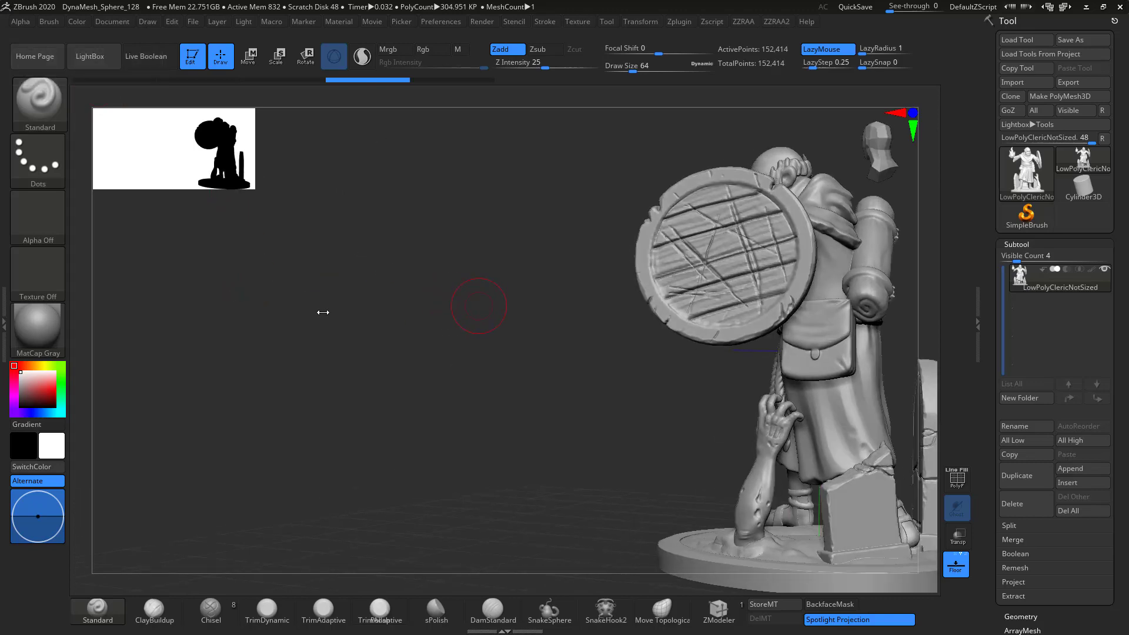
Inspect the cleric model from several angles against its silhouette thumbnail, enlarging the thumbnail slightly.
left_click_drag(479, 306, 303, 341, "alt")
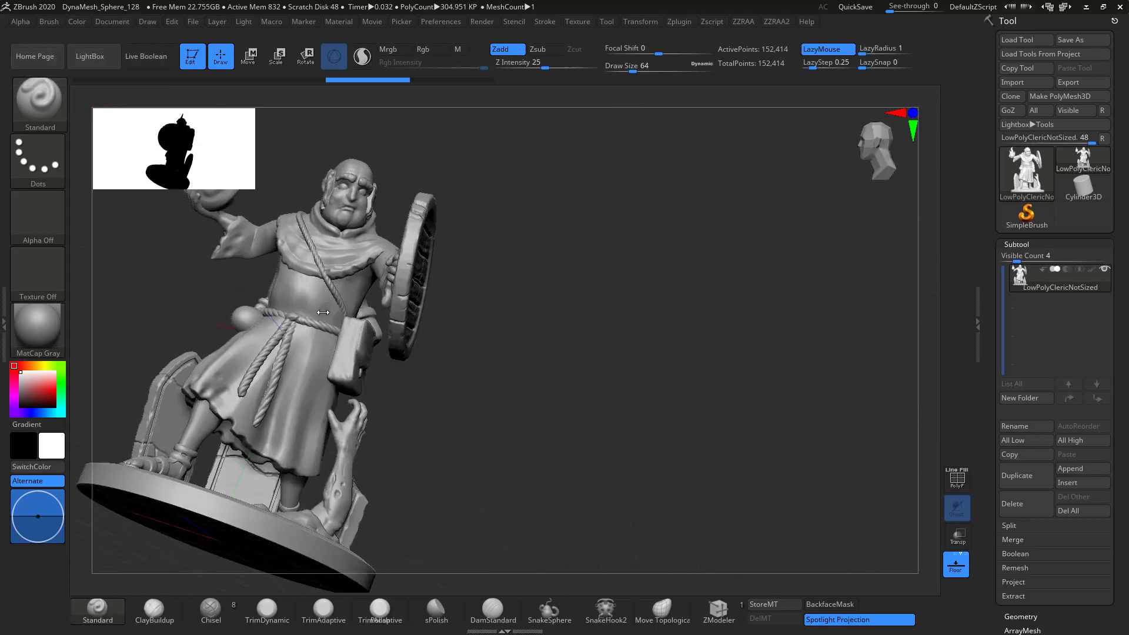
mouse_move(239, 177)
left_mouse_down("ctrl")
mouse_move(654, 358)
mouse_move(247, 172)
left_mouse_up("ctrl")
left_click_drag(323, 312, 323, 312, "shift")
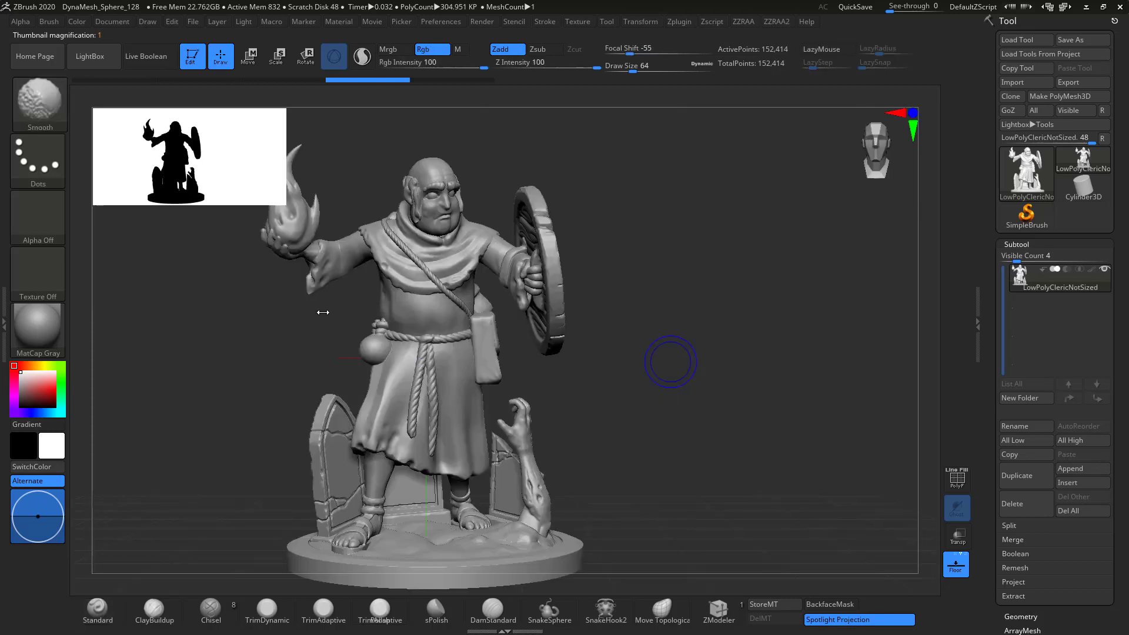
left_click_drag(655, 341, 749, 335, "alt")
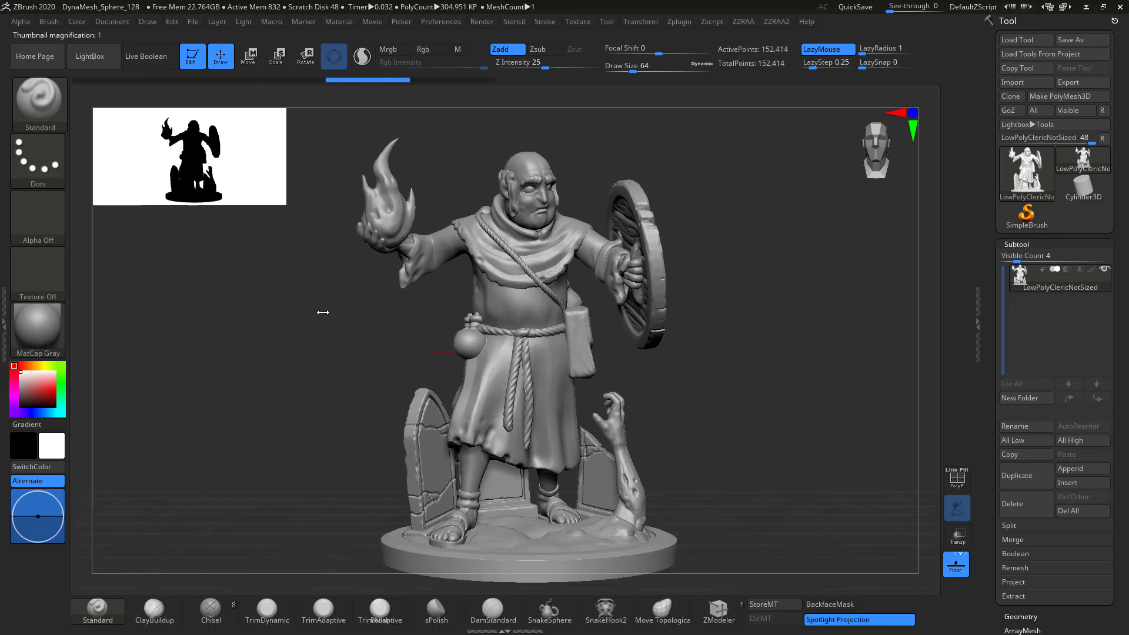
Switch the thumbnail and its Silhouette mode off and back on in the preferences.
left_click(441, 22)
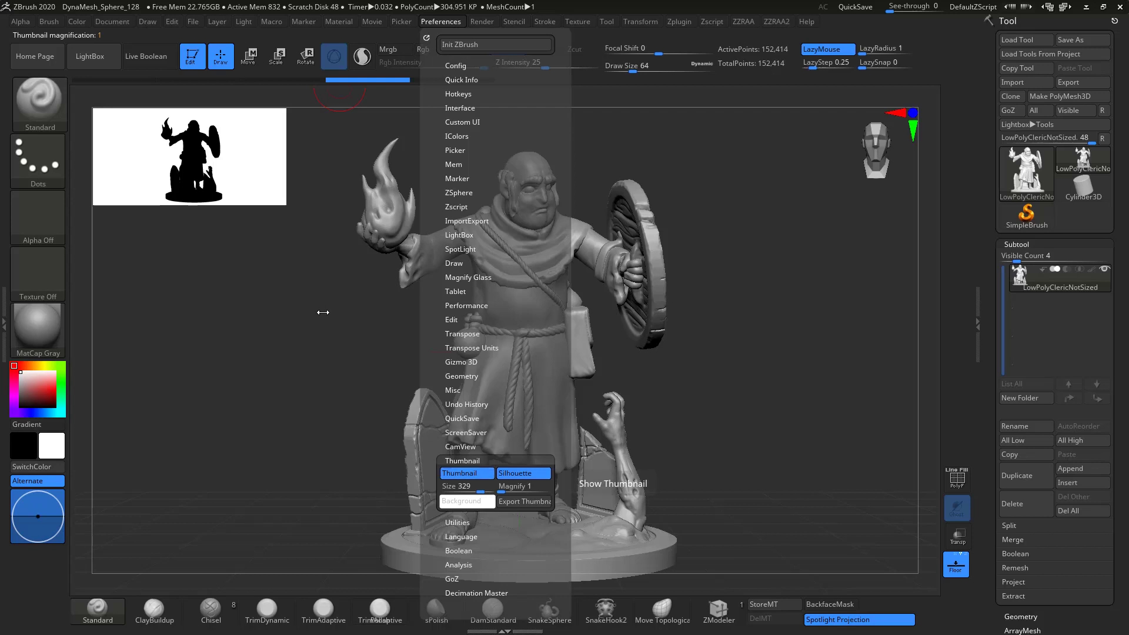
left_click(467, 473)
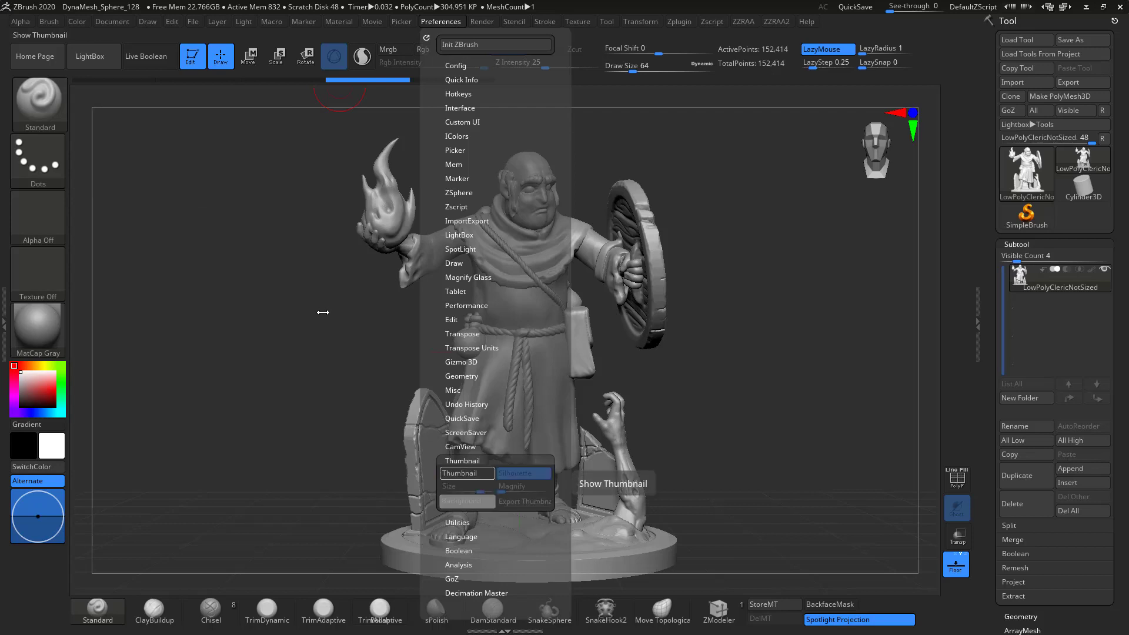
left_click(468, 473)
left_click(523, 473)
left_click(523, 473)
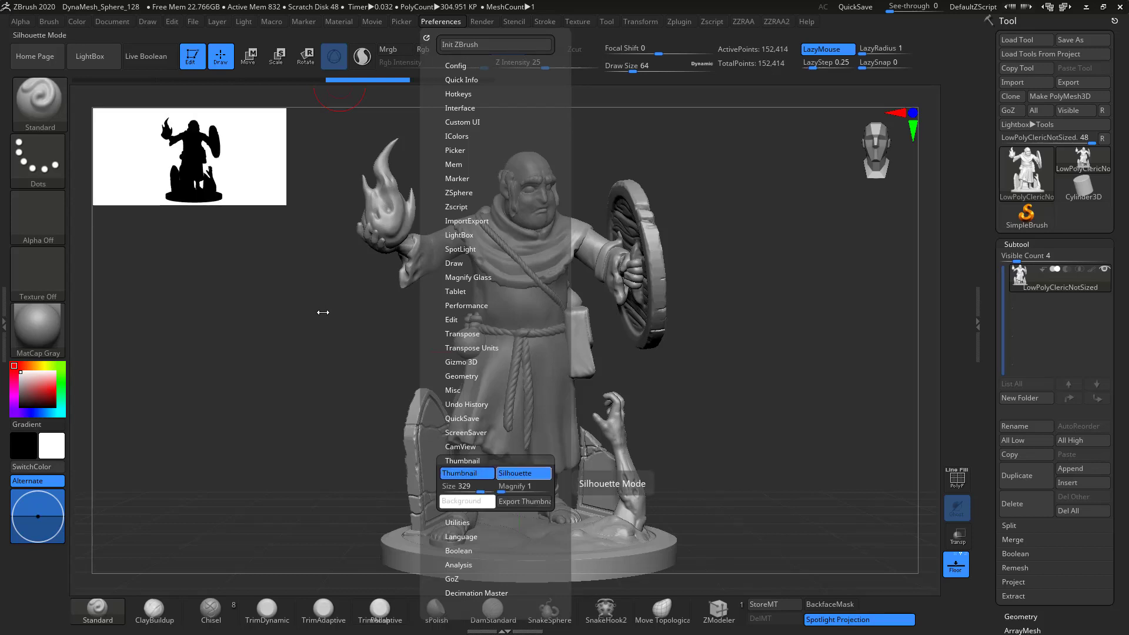
Turn off the thumbnail's Silhouette mode and set the thumbnail size to 512.
left_click(523, 474)
left_click(523, 473)
left_click(524, 473)
mouse_move(523, 487)
left_mouse_down()
mouse_move(534, 488)
mouse_move(445, 488)
mouse_move(491, 488)
left_mouse_up()
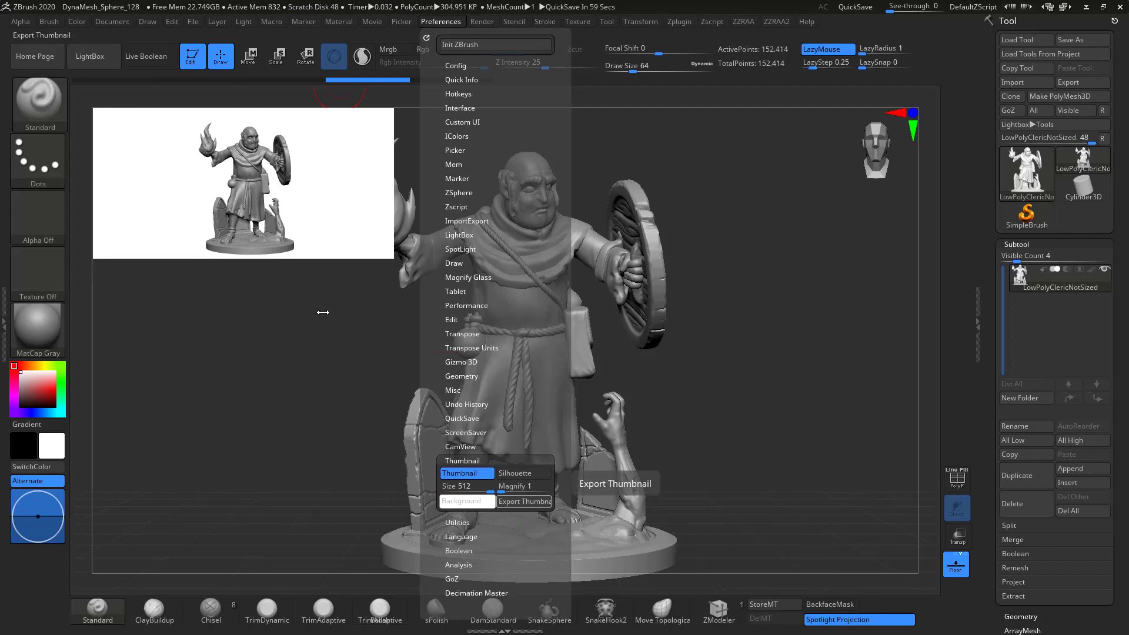
Turn Silhouette mode back on and shrink the thumbnail on the canvas.
left_click(514, 473)
left_click_drag(335, 219, 256, 274)
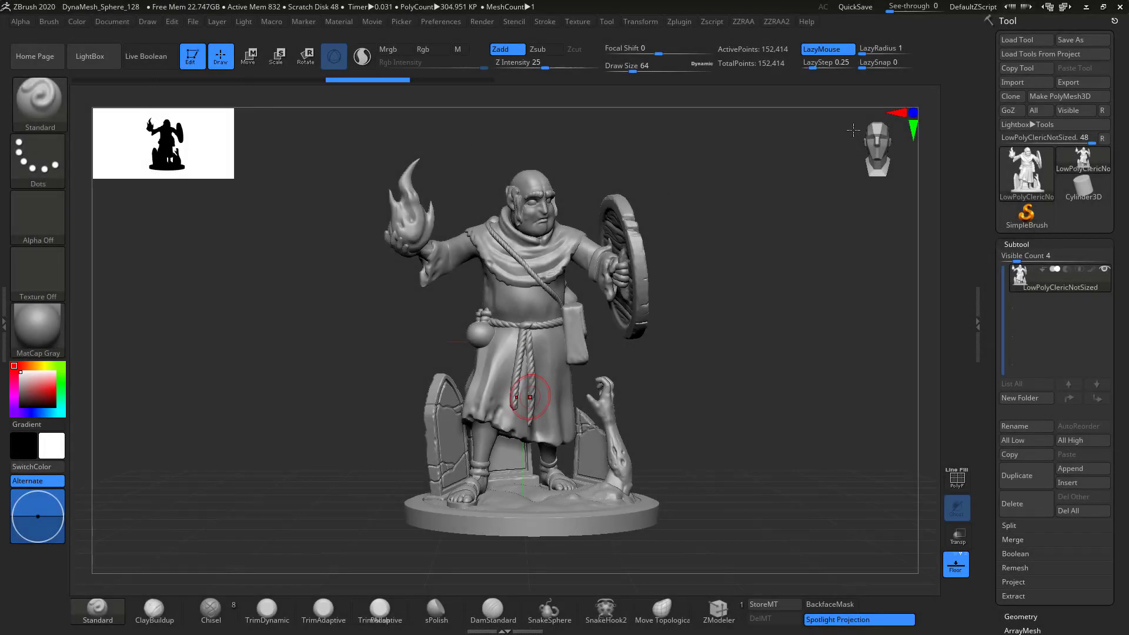
Examine the cleric from the top, both sides and the front using the CamView head and its axis arrows.
mouse_move(757, 237)
left_mouse_down()
mouse_move(585, 238)
mouse_move(756, 238)
mouse_move(799, 194)
left_mouse_up()
mouse_move(797, 287)
left_mouse_down()
mouse_move(869, 342)
mouse_move(756, 238)
mouse_move(759, 390)
mouse_move(729, 147)
mouse_move(756, 238)
mouse_move(761, 68)
mouse_move(881, 162)
left_mouse_up()
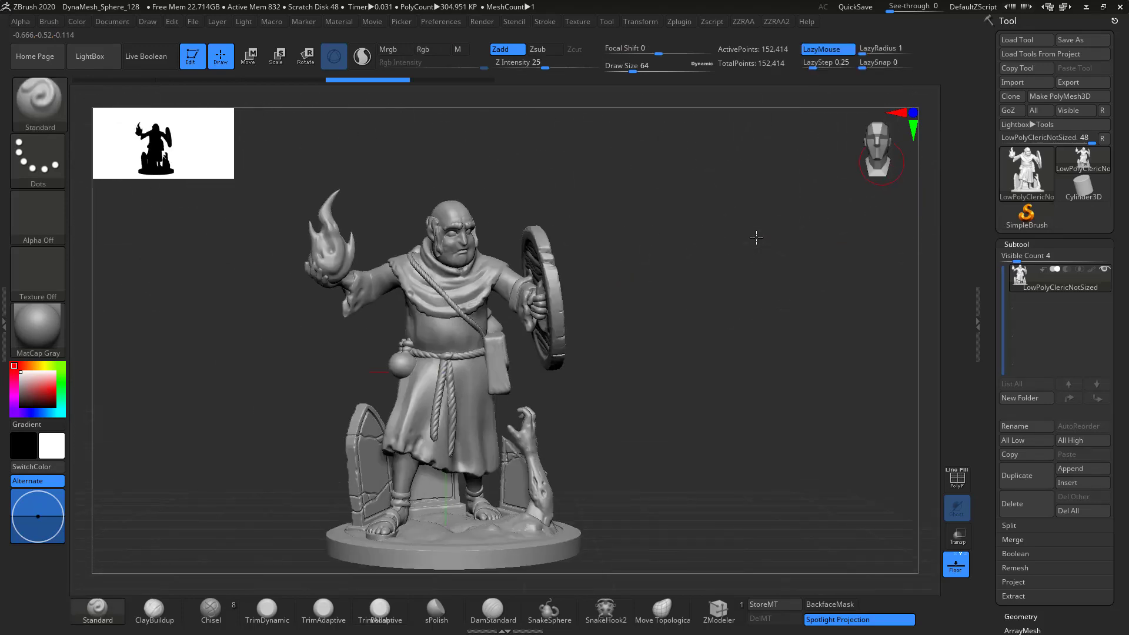
left_click(913, 128)
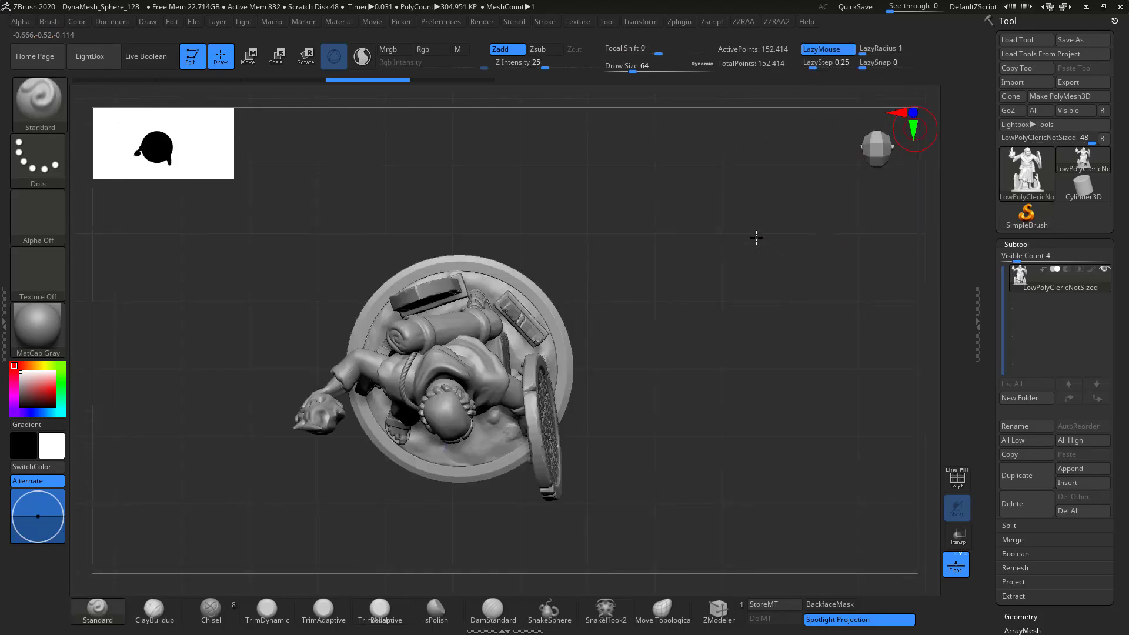
left_click_drag(756, 237, 756, 238)
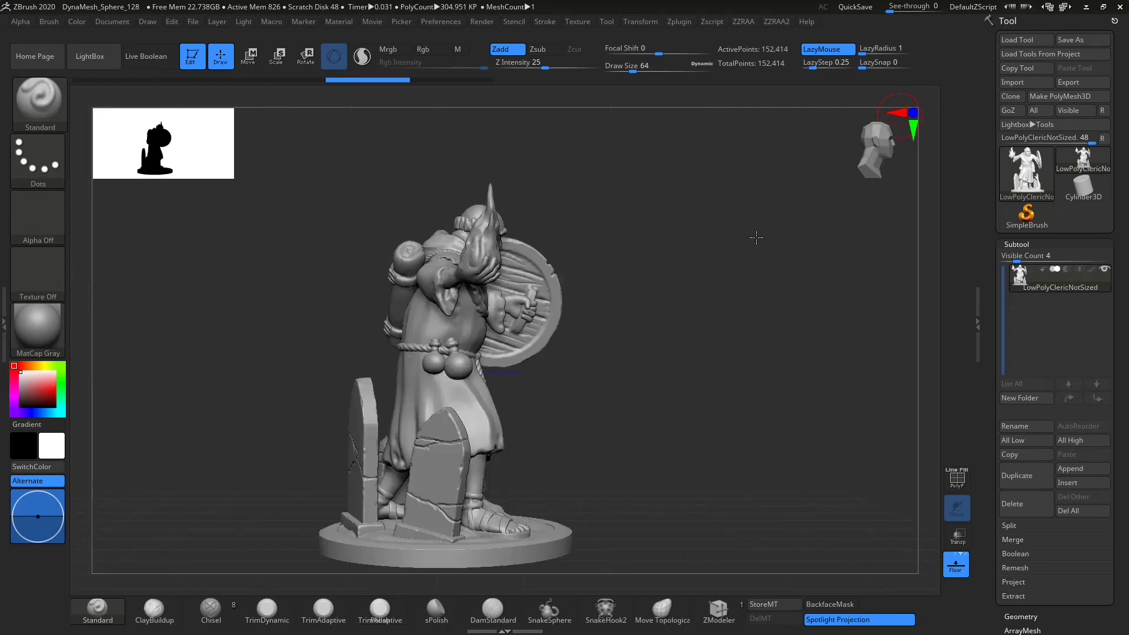
key("1")
key("ctrl+1")
key("1")
key("3")
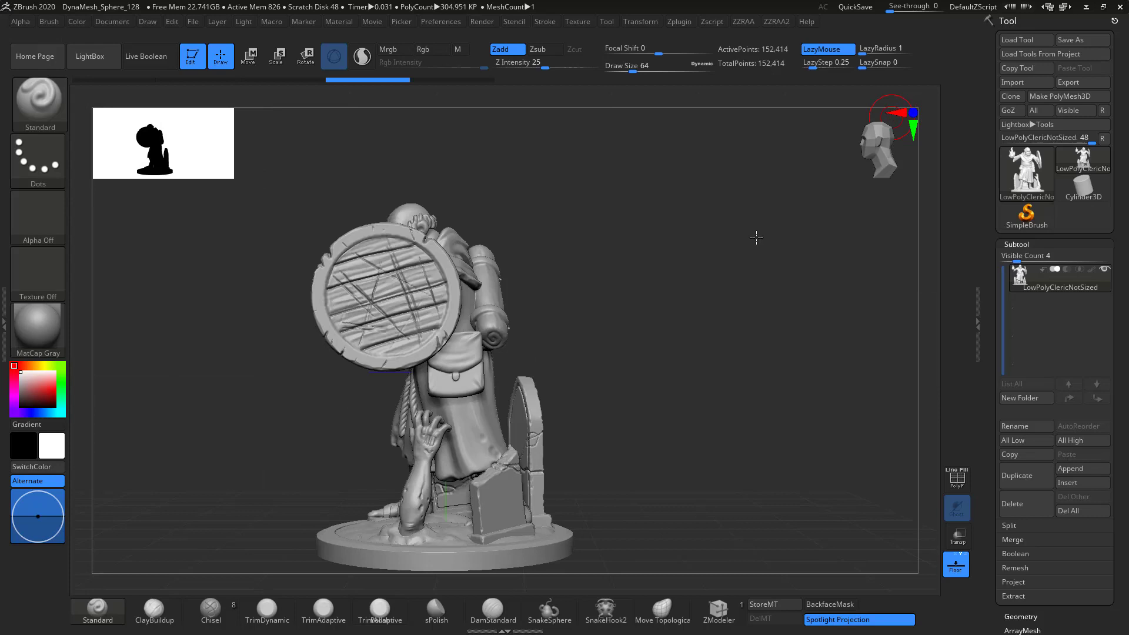
left_click_drag(673, 247, 756, 247)
left_click_drag(506, 252, 715, 367, "alt")
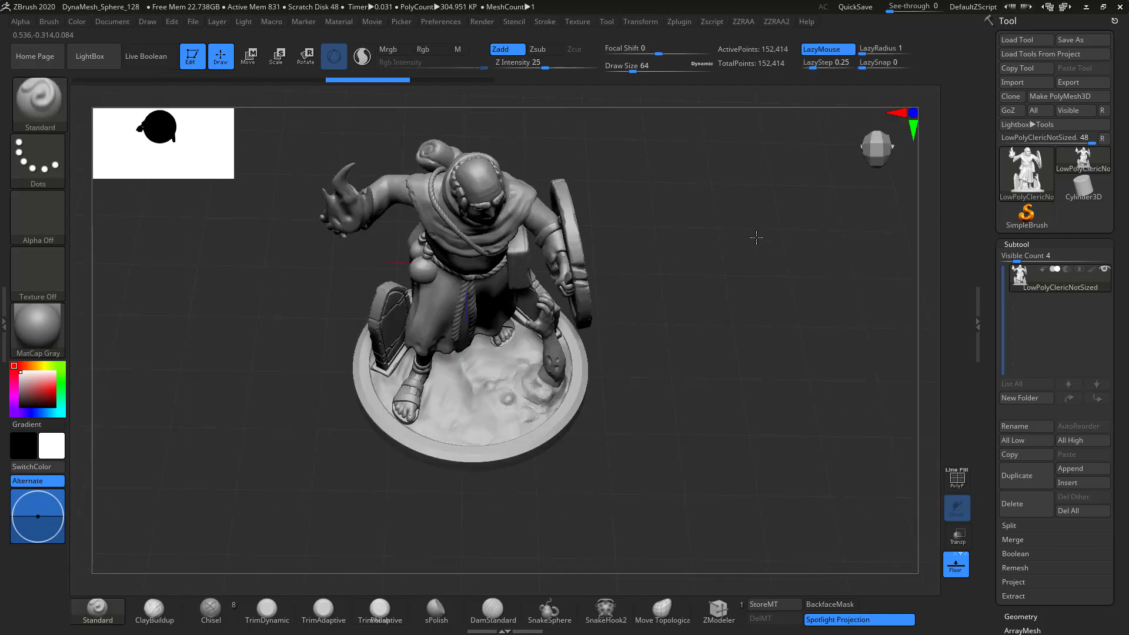
left_click_drag(756, 237, 756, 237)
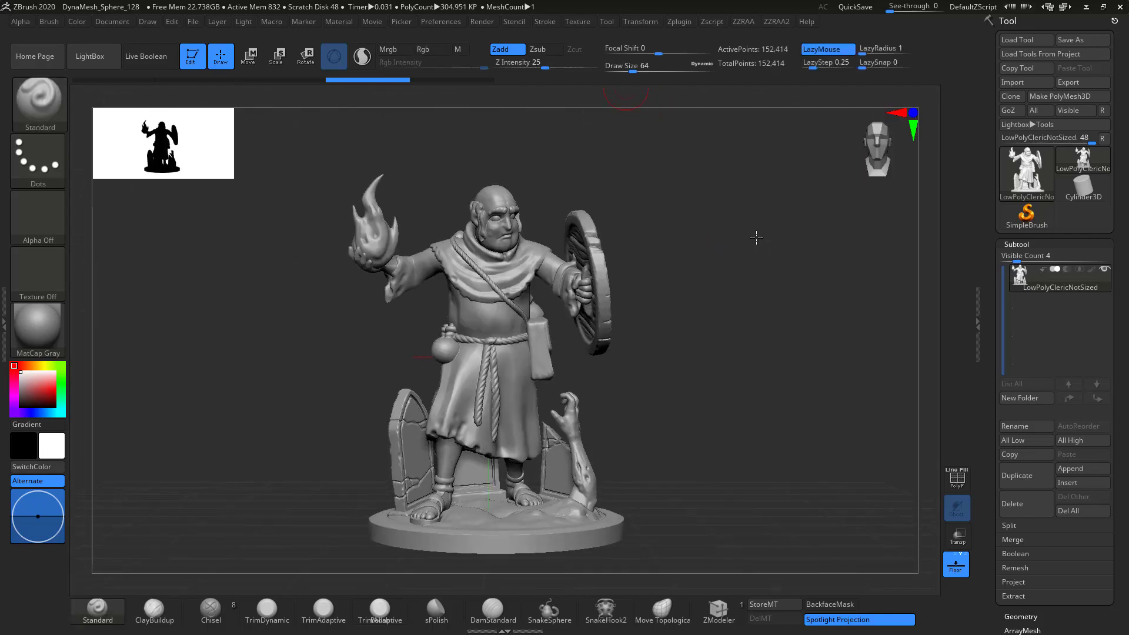
Toggle CamView off and on in the preferences and set its size to 204.
left_click(440, 22)
left_click(460, 446)
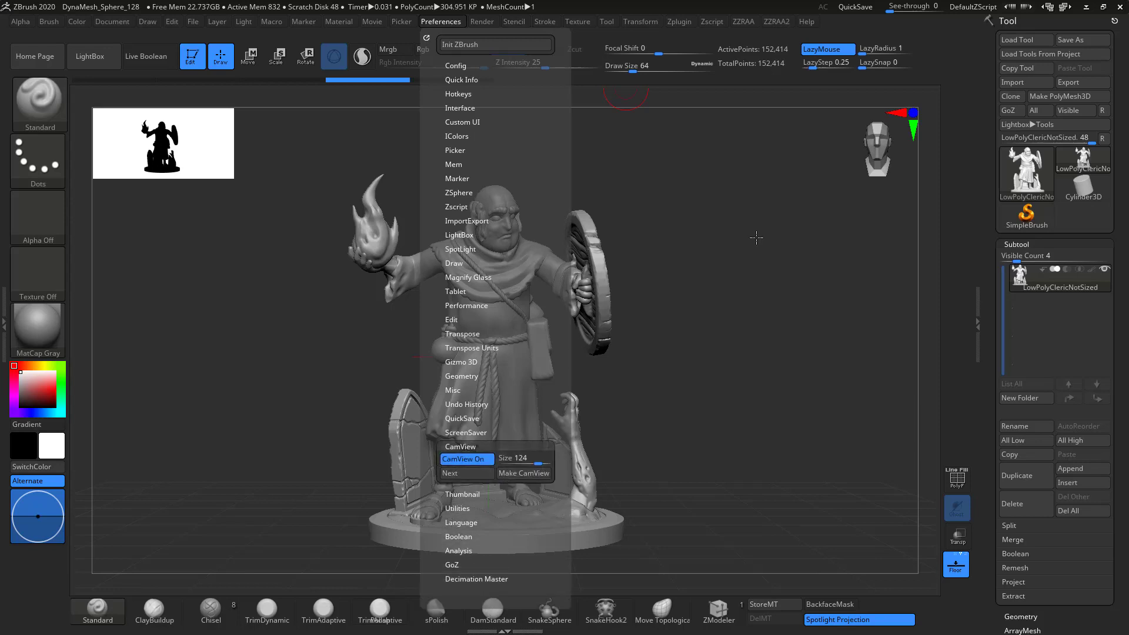
left_click(466, 459)
left_click(467, 459)
left_click_drag(538, 462, 544, 462)
Cycle through the CamView presets, from the demo head with arrows to the grey film camera.
left_click(450, 473)
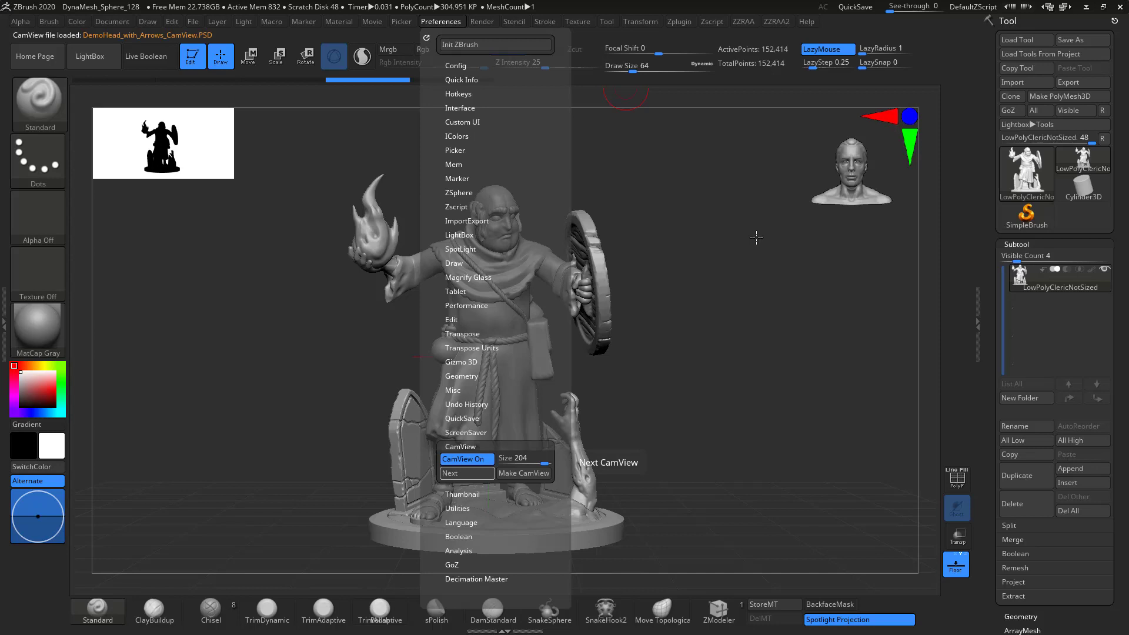
left_click(450, 472)
left_click(450, 473)
left_click(449, 472)
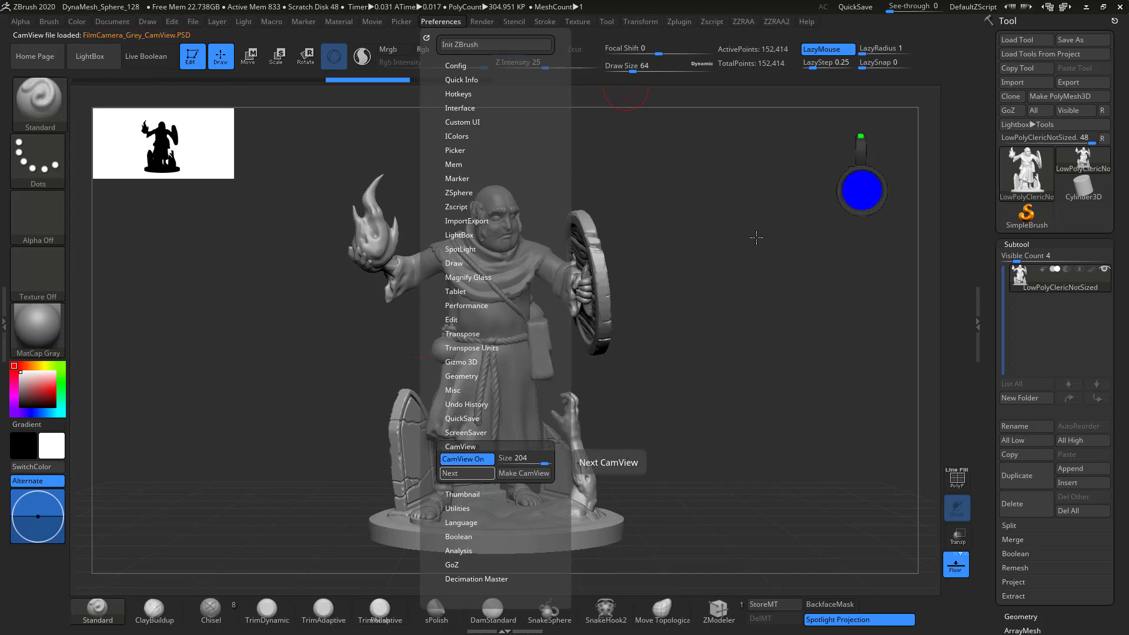
left_click_drag(878, 218, 862, 211)
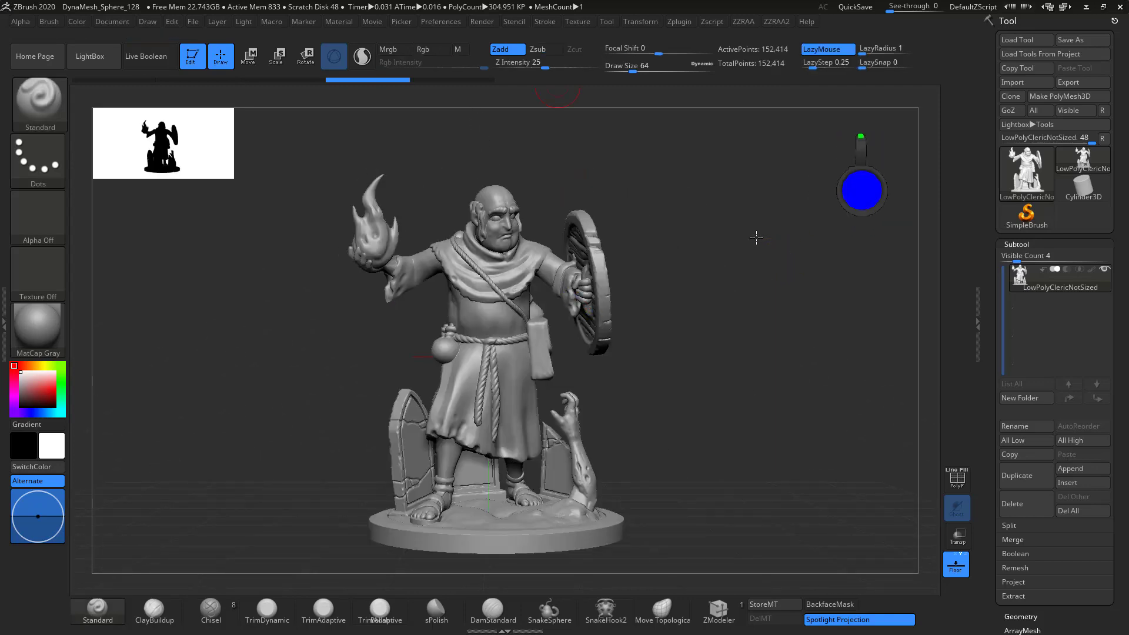
Make a custom CamView from the current cleric model.
left_click(441, 21)
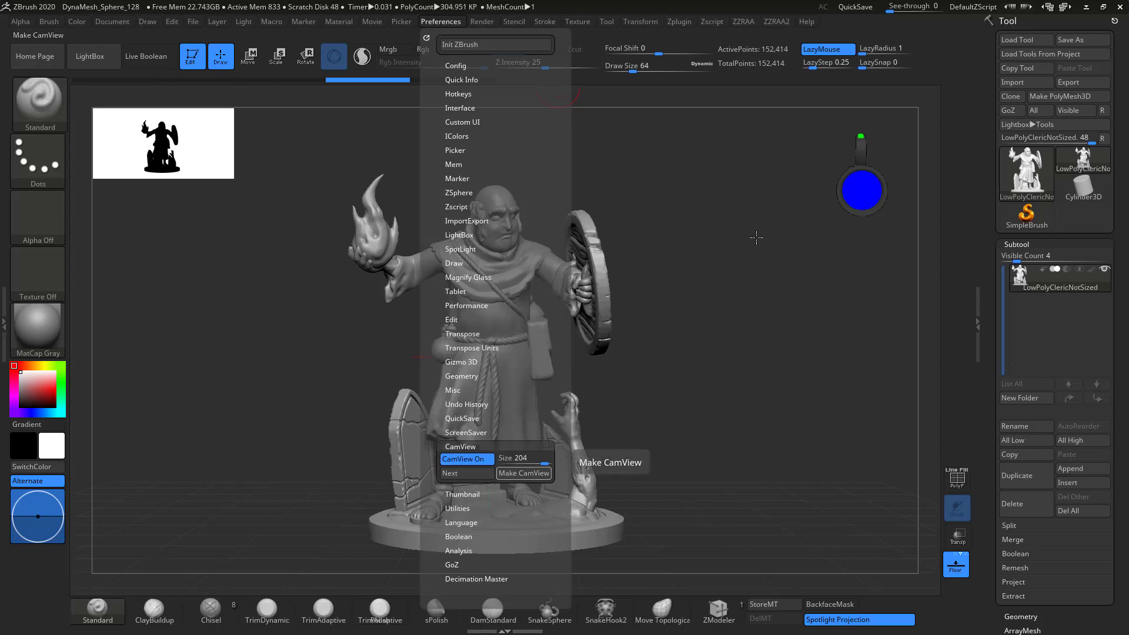
left_click(523, 473)
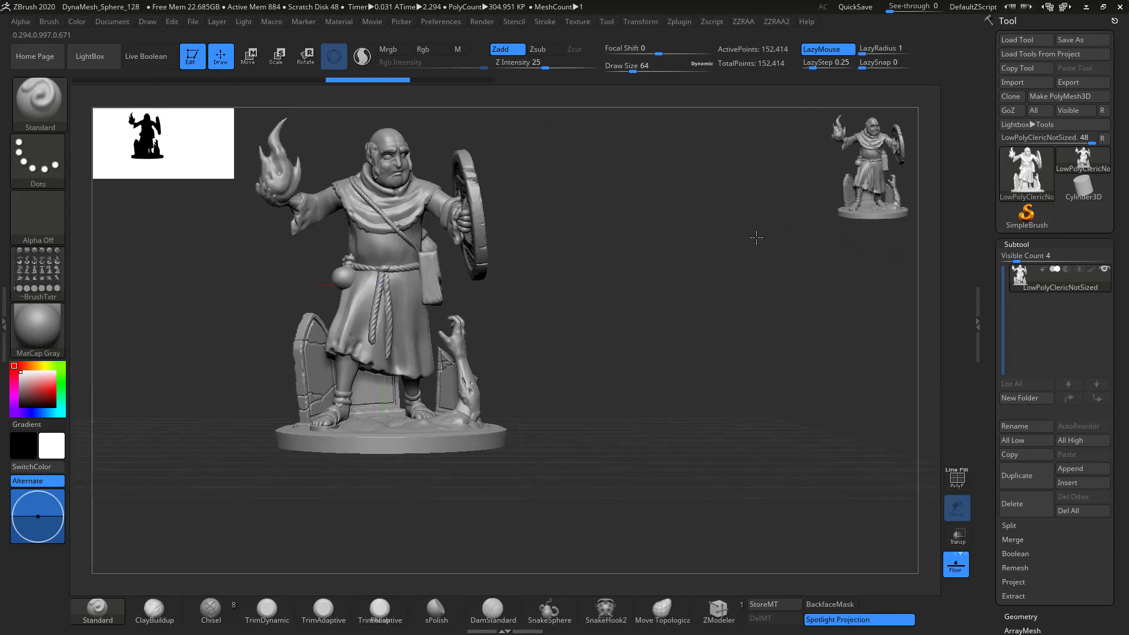
left_click(441, 21)
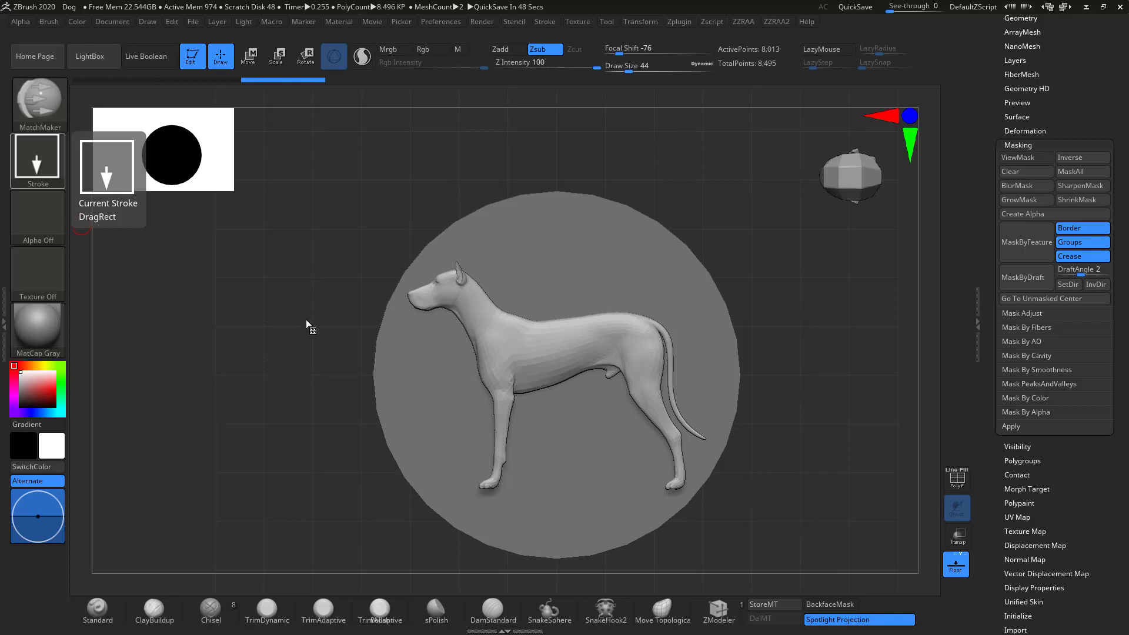
Turn on Draw Draft Analysis for the dog relief and examine its draft colours edge-on.
mouse_move(306, 319)
left_mouse_down()
mouse_move(303, 328)
mouse_move(305, 241)
mouse_move(308, 269)
left_mouse_up()
key("f")
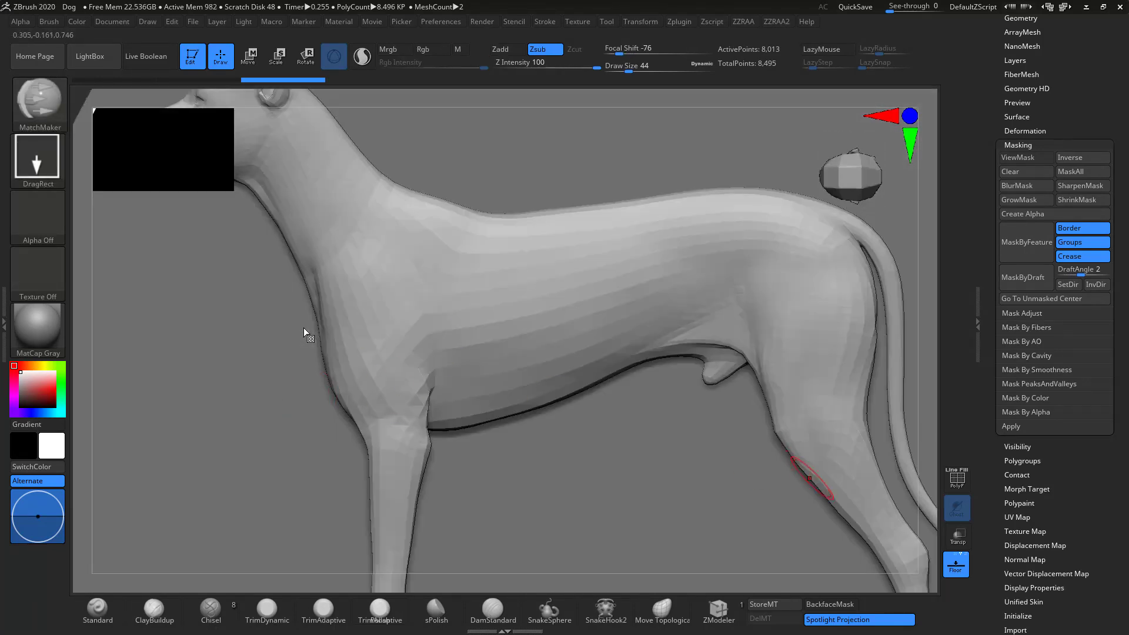
key("f")
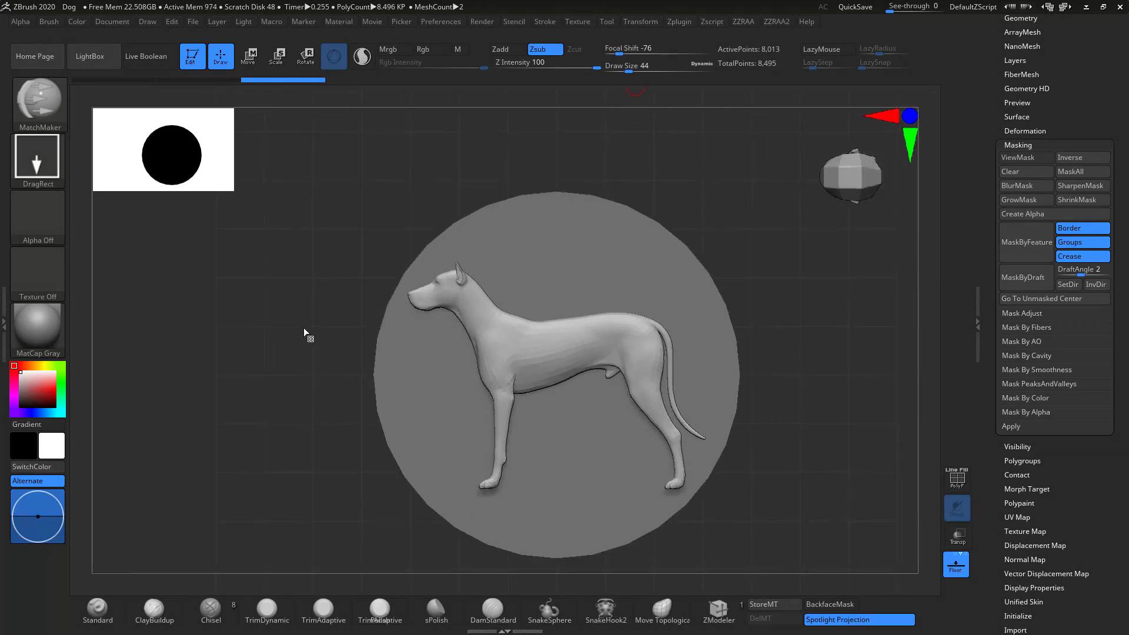
mouse_move(640, 22)
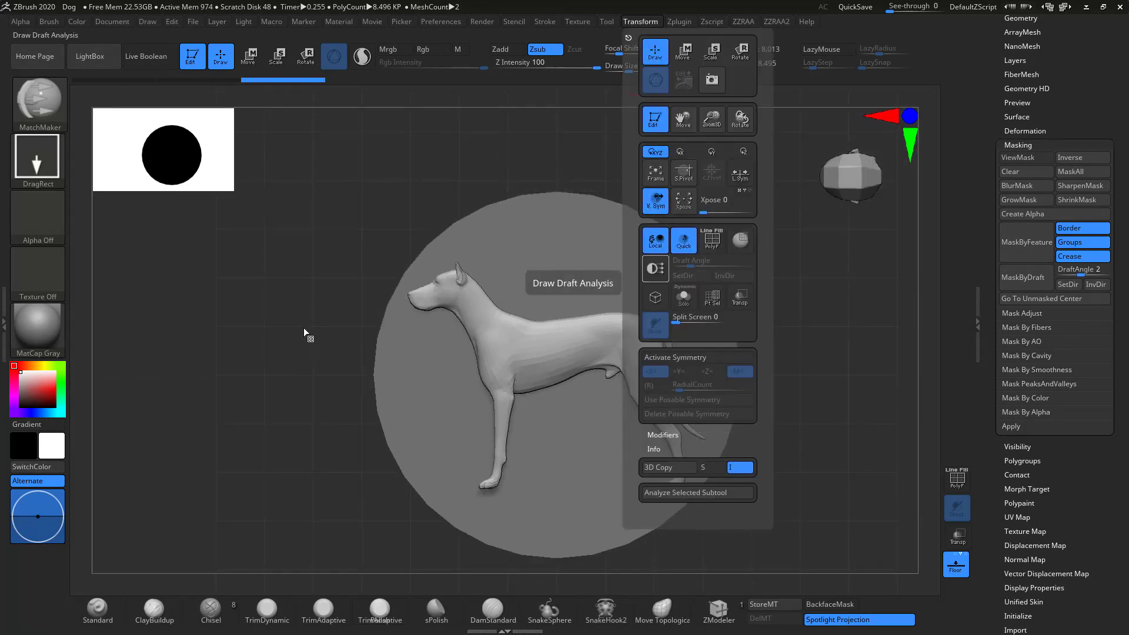
left_click(655, 269)
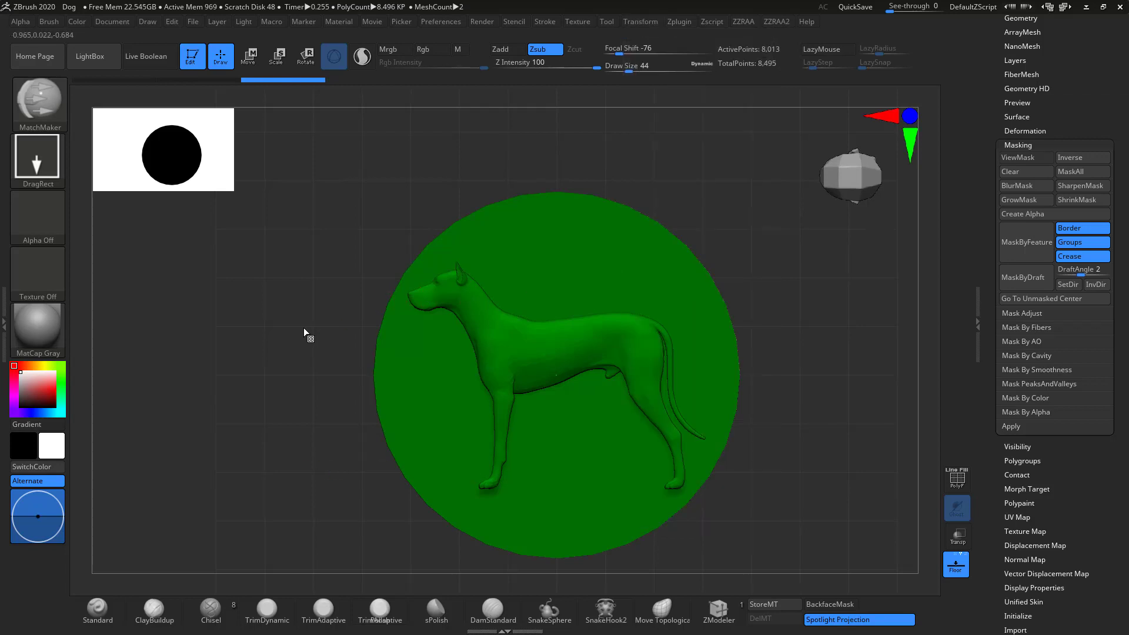
left_click_drag(415, 544, 396, 364)
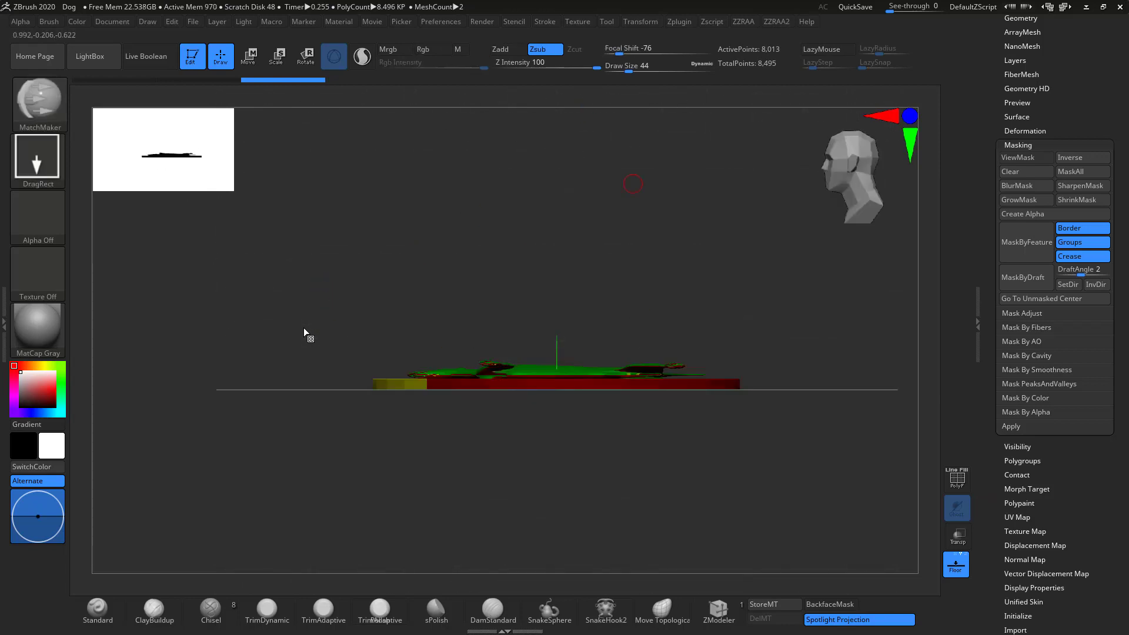
Set the draft pull direction from the edge-on view of the dog relief and compare the colours face-on and edge-on.
mouse_move(640, 21)
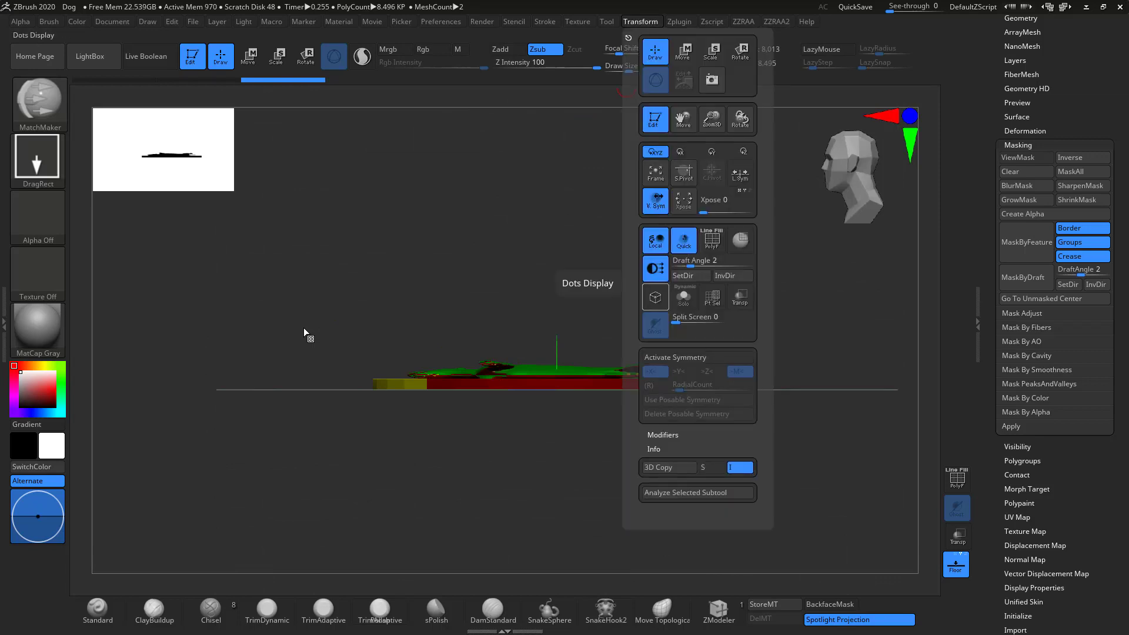
left_click(690, 276)
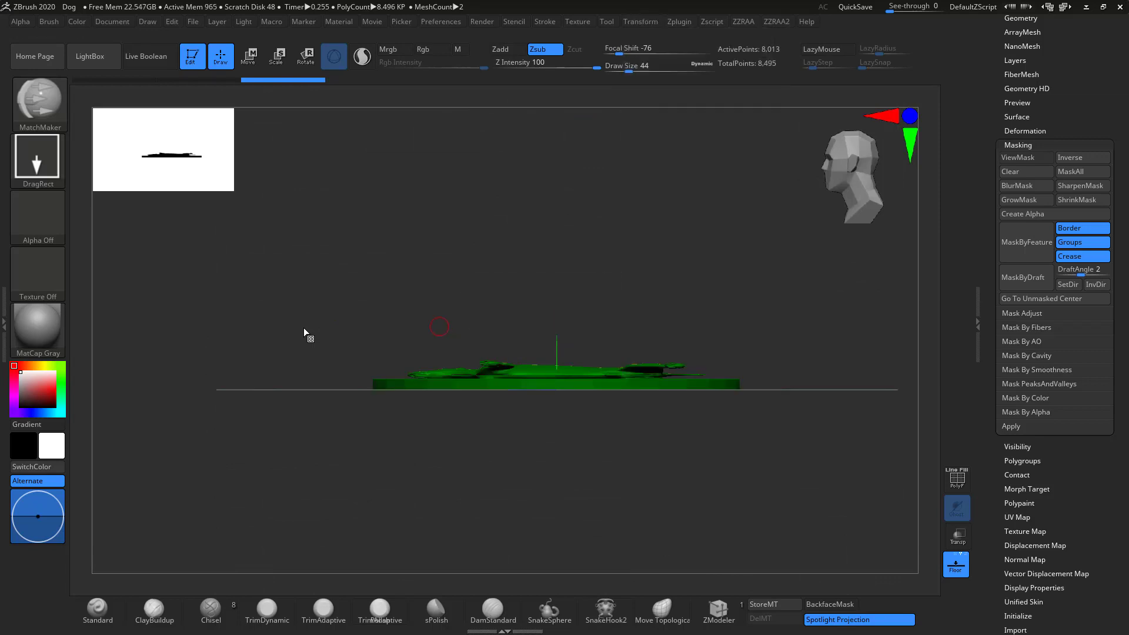
left_click_drag(441, 325, 441, 488)
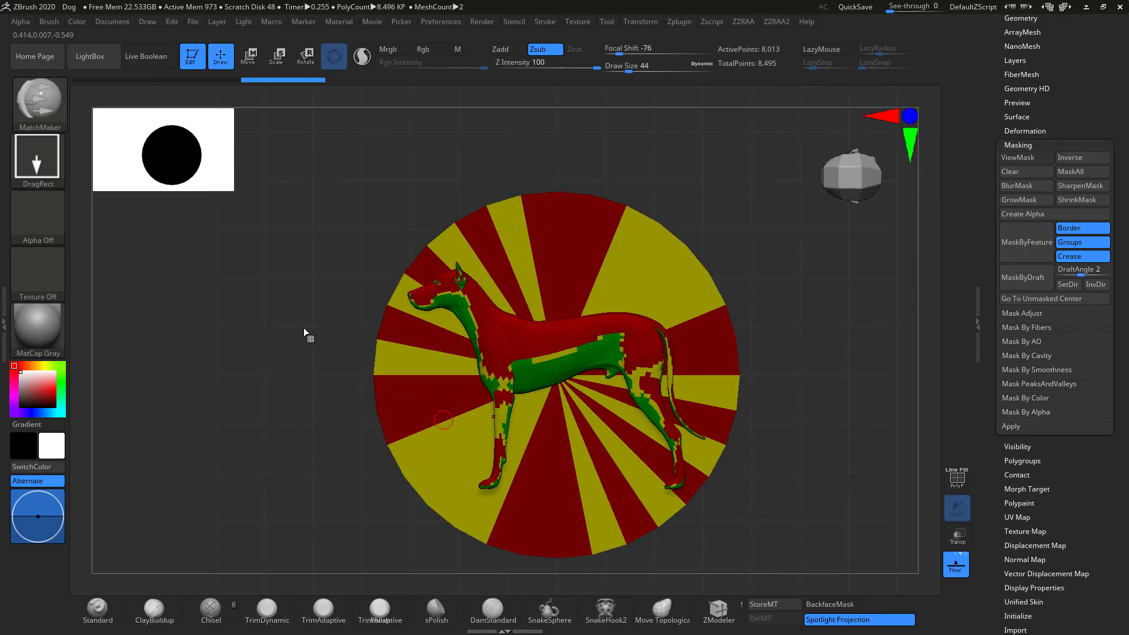
right_click_drag(593, 454, 616, 314)
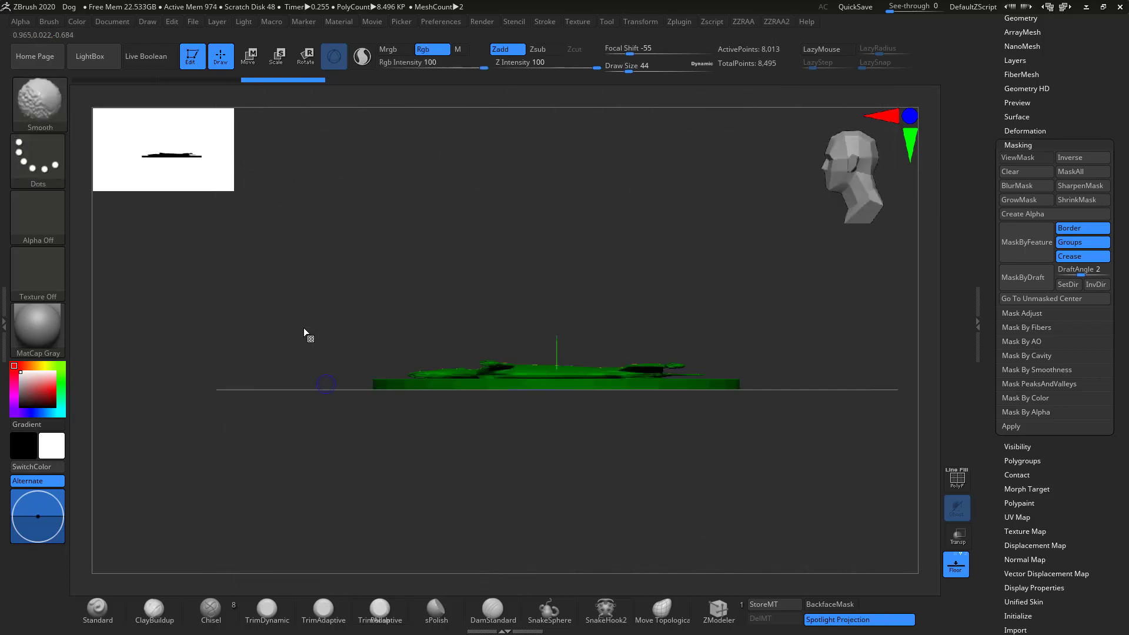
Set the dog relief's draft pull direction from the face-on view, invert the direction twice, and examine the draft colours.
mouse_move(640, 21)
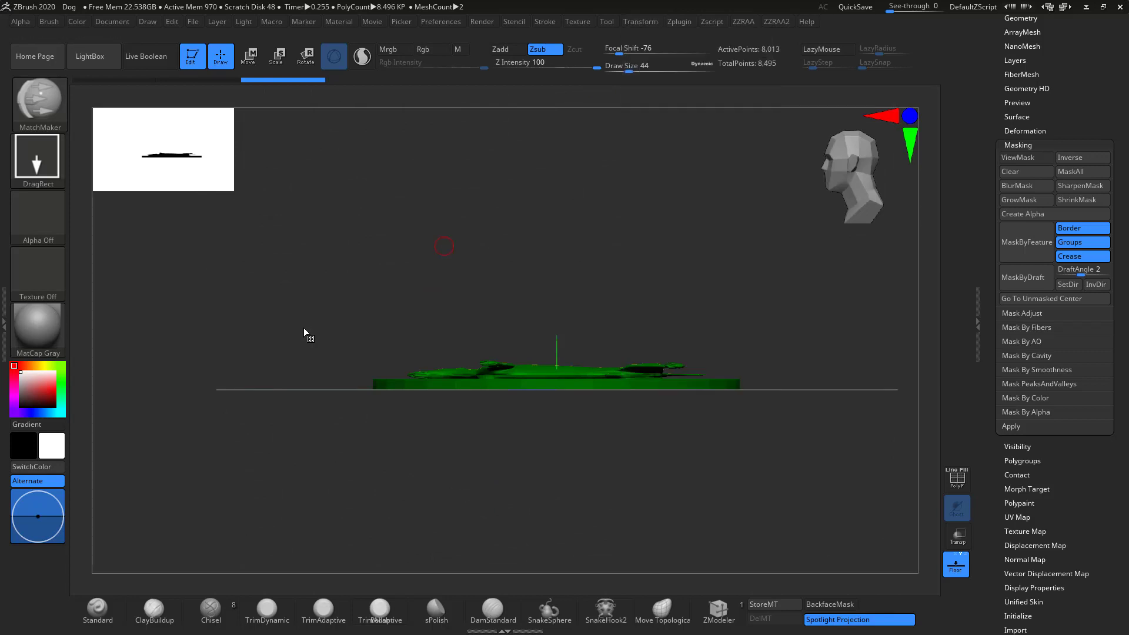
right_click_drag(443, 247, 436, 359, "shift")
right_click_drag(423, 166, 371, 153, "alt")
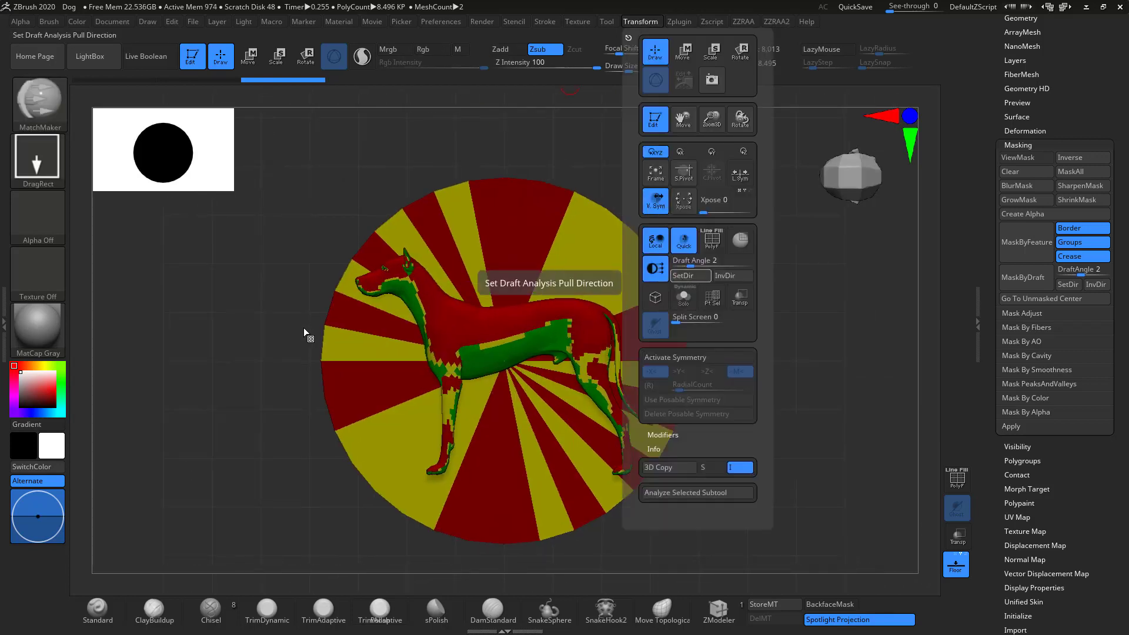
left_click(690, 275)
left_click(733, 275)
left_click(732, 276)
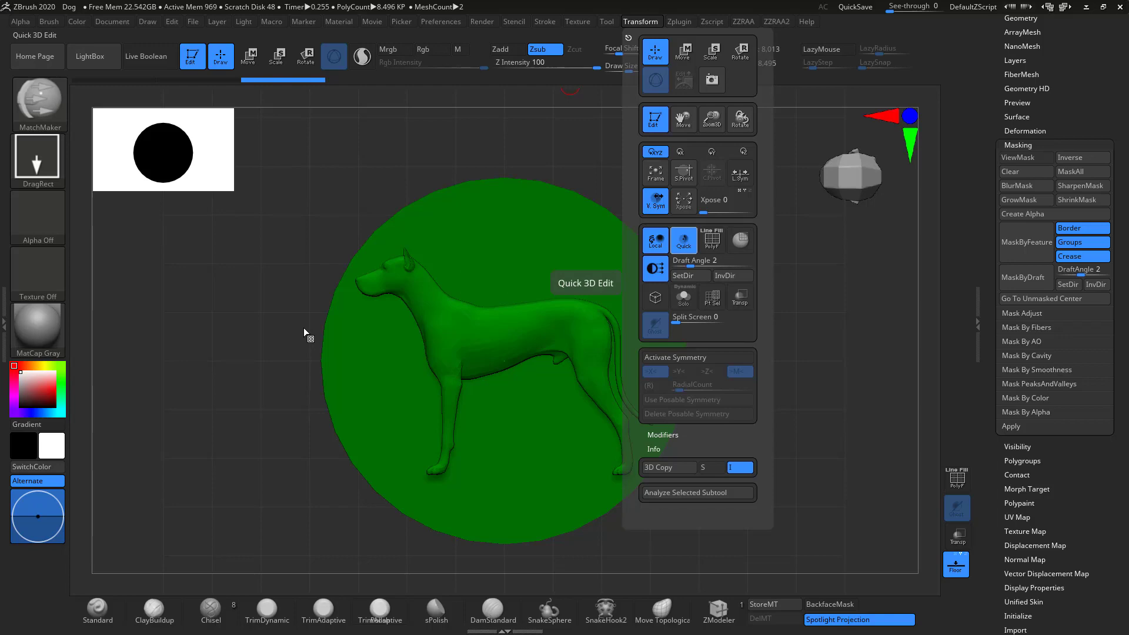
left_click_drag(289, 367, 298, 253)
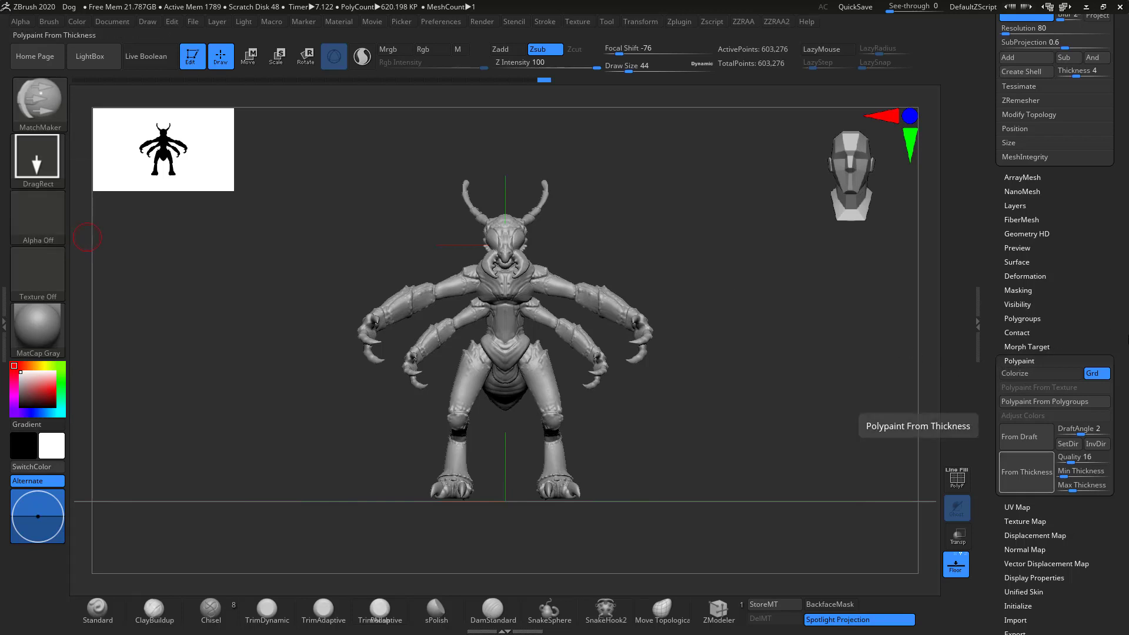
Generate polypaint from thickness on the insect model with Colorize on, and examine the colours from the side and front.
left_click(1026, 471)
left_click(1040, 373)
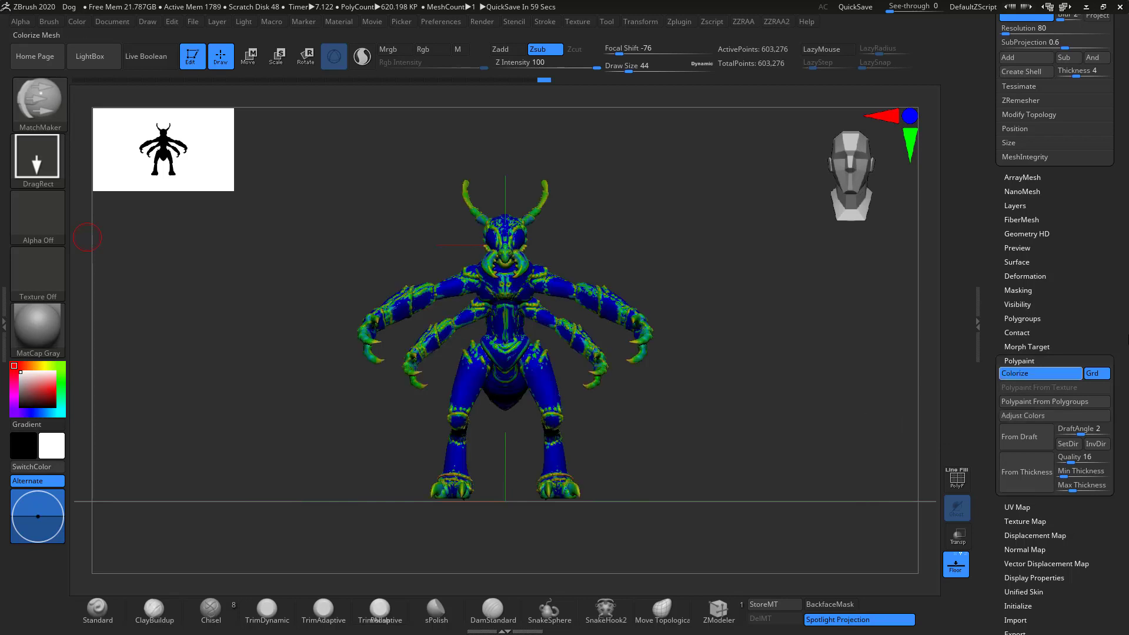
left_click_drag(685, 394, 566, 351)
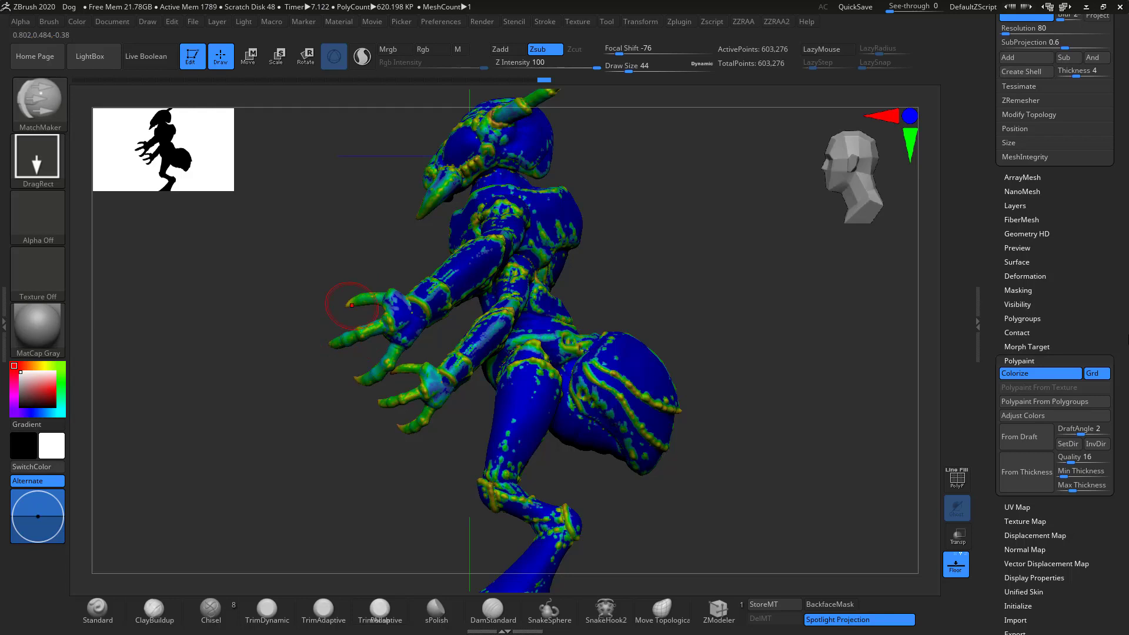
left_click_drag(699, 411, 823, 417)
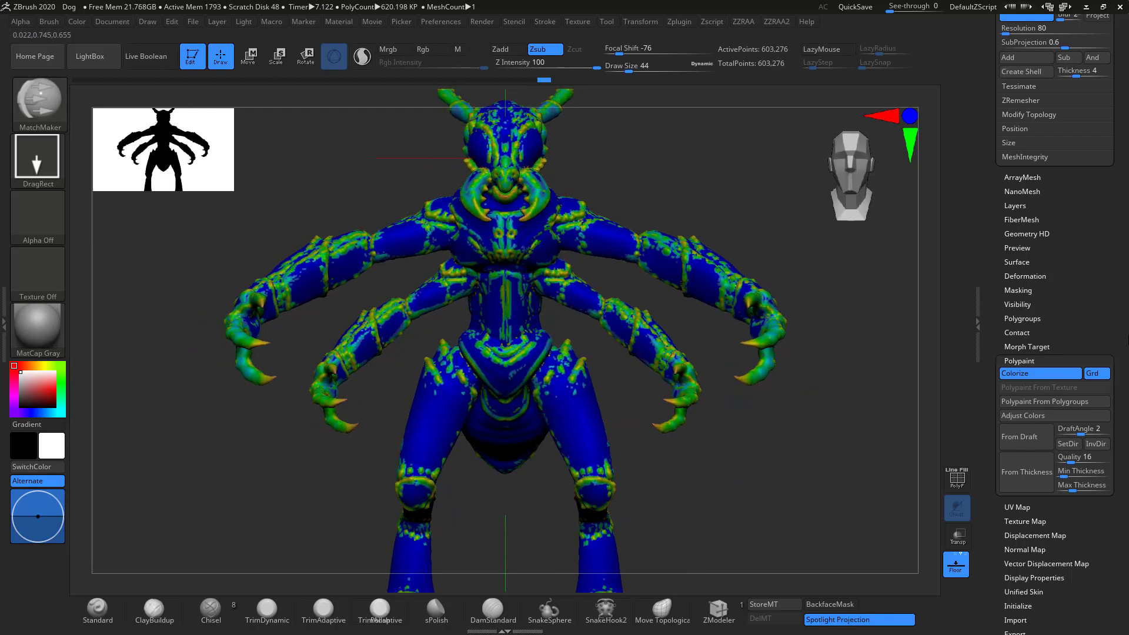
Set Max Thickness to 0.27589 and regenerate the insect's thickness polypaint.
left_click(1082, 470)
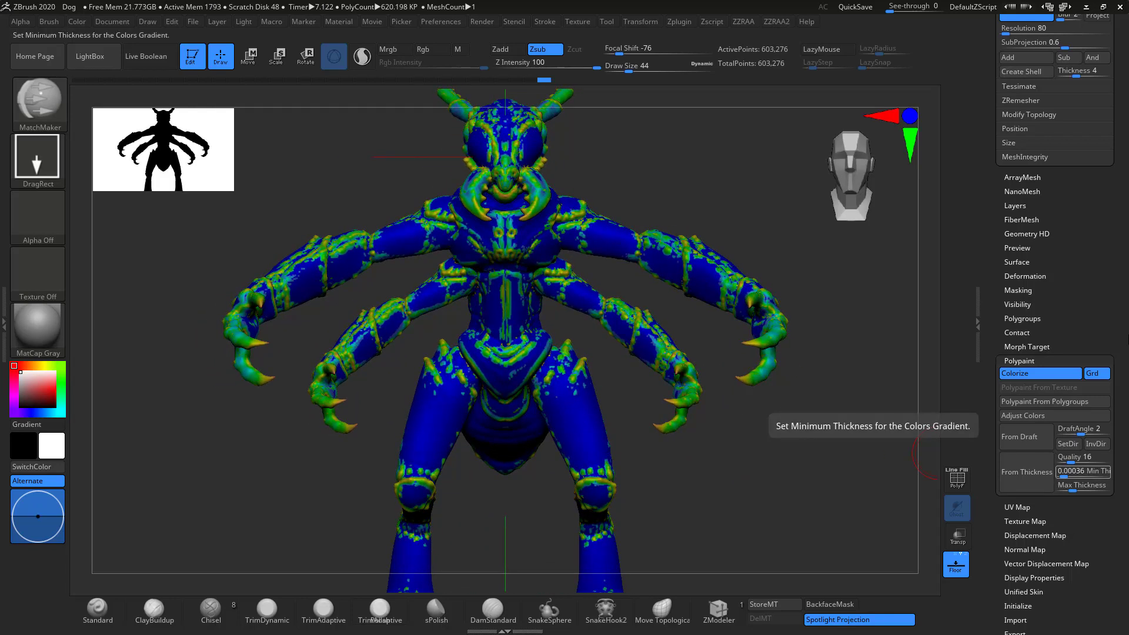
left_click(1082, 485)
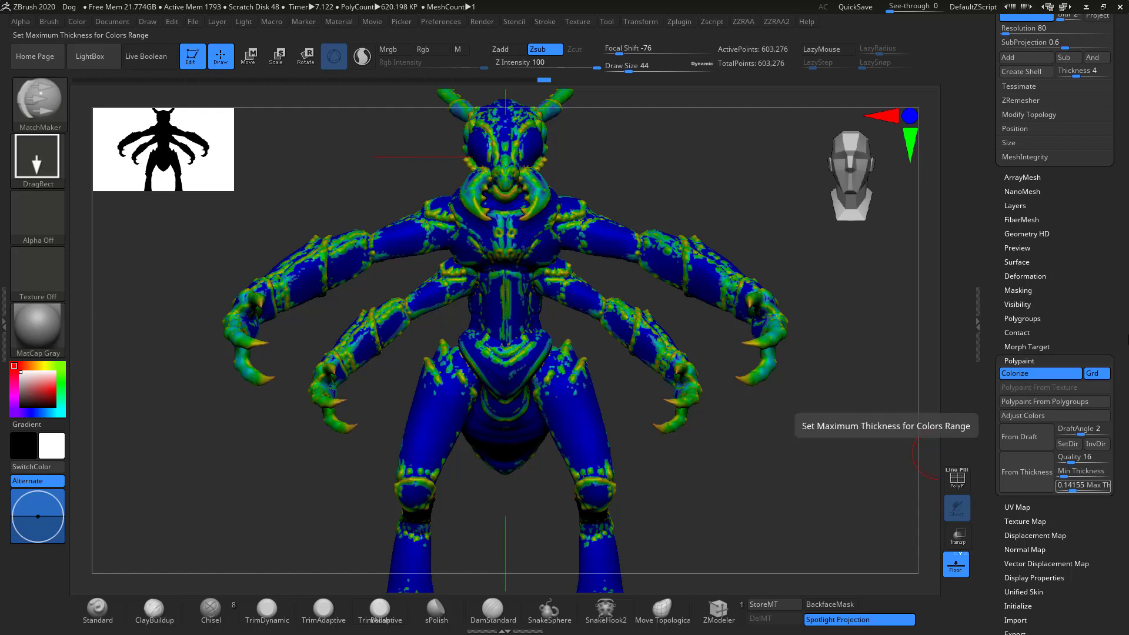
left_click_drag(1072, 487, 1074, 485)
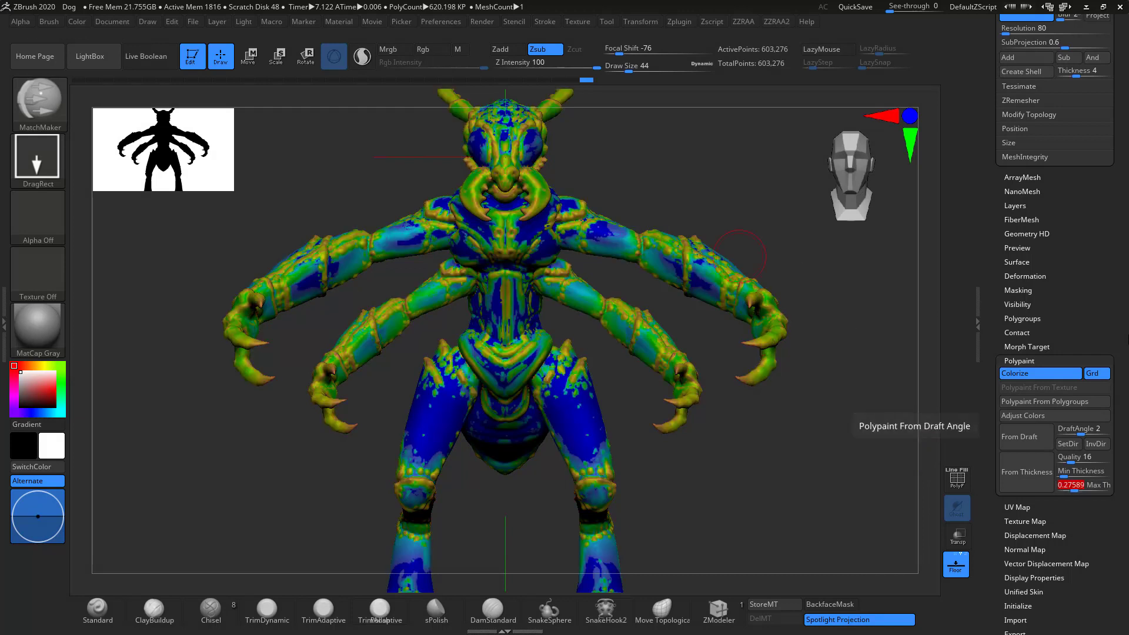
mouse_move(746, 423)
left_mouse_down("alt")
mouse_move(728, 334)
mouse_move(754, 363)
left_mouse_up("alt")
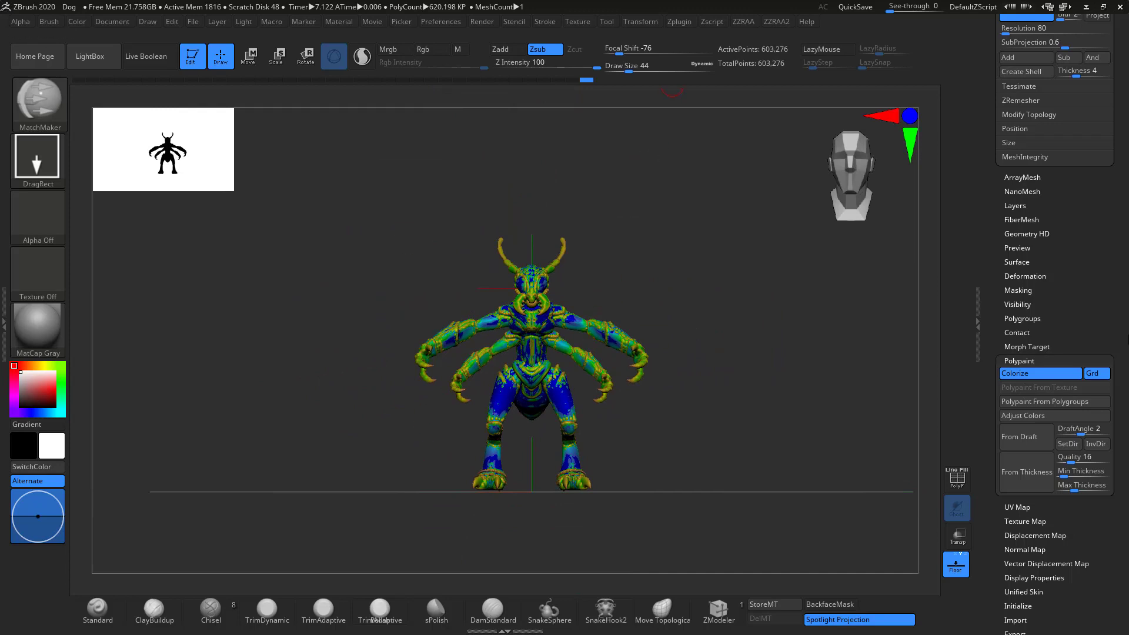
Set Min Thickness to 0.08586, regenerate the thickness polypaint, and examine the insect from the side and front.
left_click(678, 22)
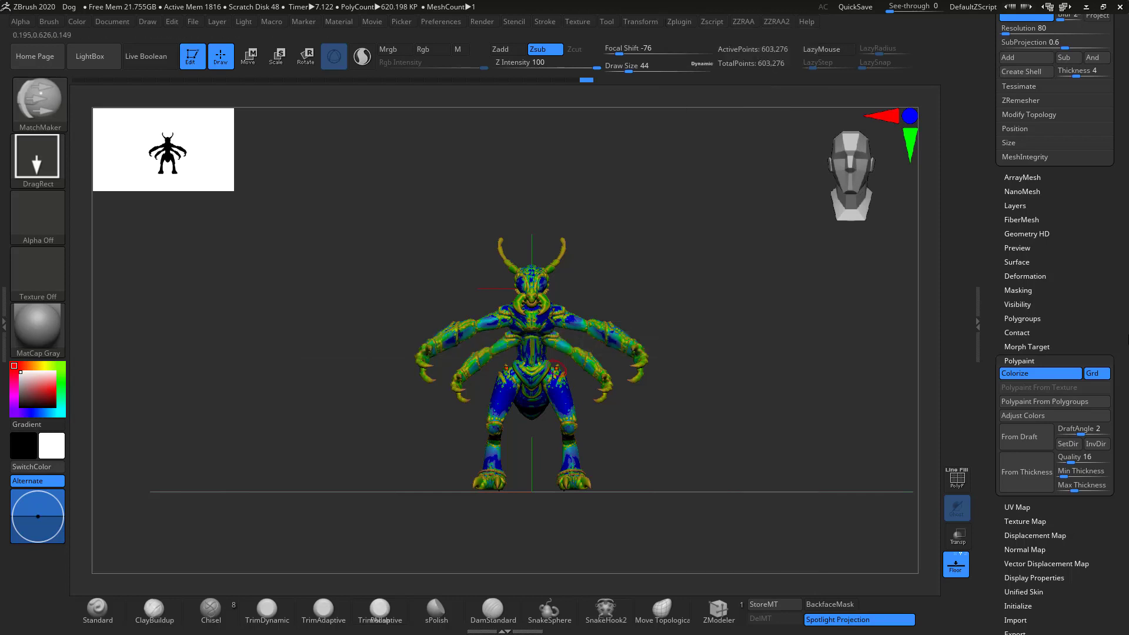
mouse_move(659, 353)
left_mouse_down()
mouse_move(846, 362)
mouse_move(547, 357)
mouse_move(676, 356)
left_mouse_up()
right_click_drag(676, 356, 676, 411, "ctrl")
right_click_drag(411, 282, 414, 322, "ctrl")
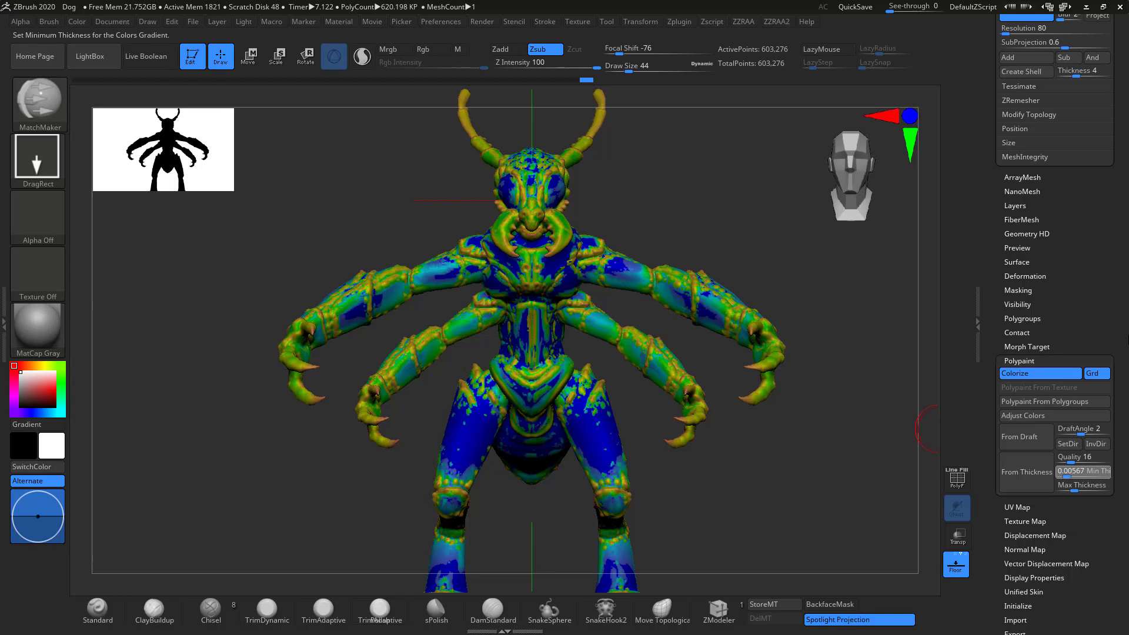
left_click_drag(1064, 472, 1071, 472)
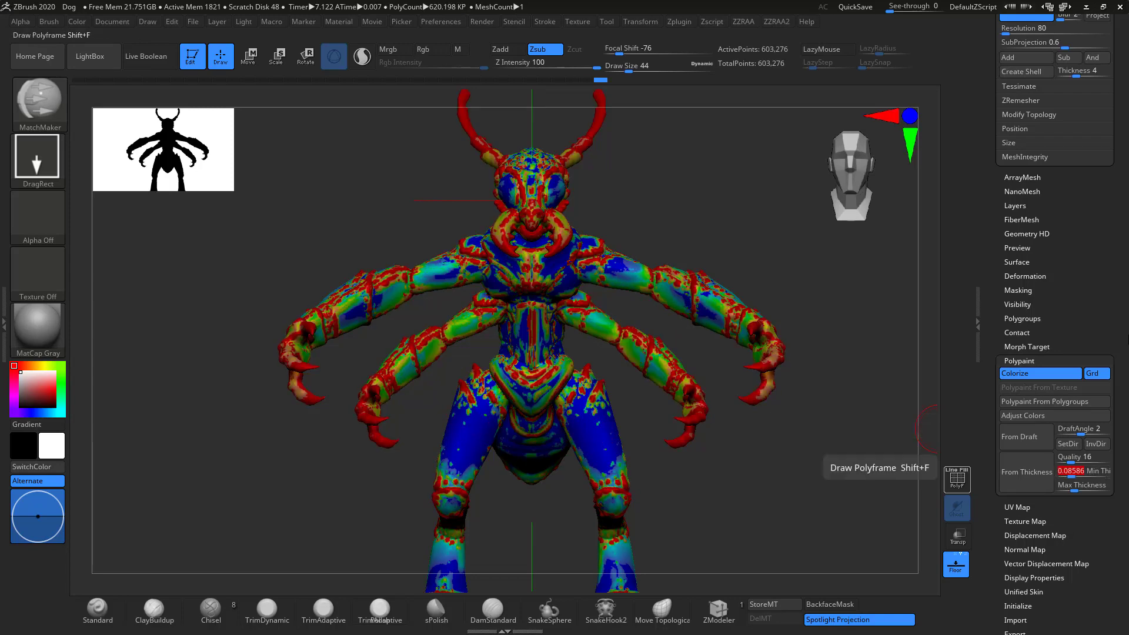
left_click_drag(876, 464, 665, 428)
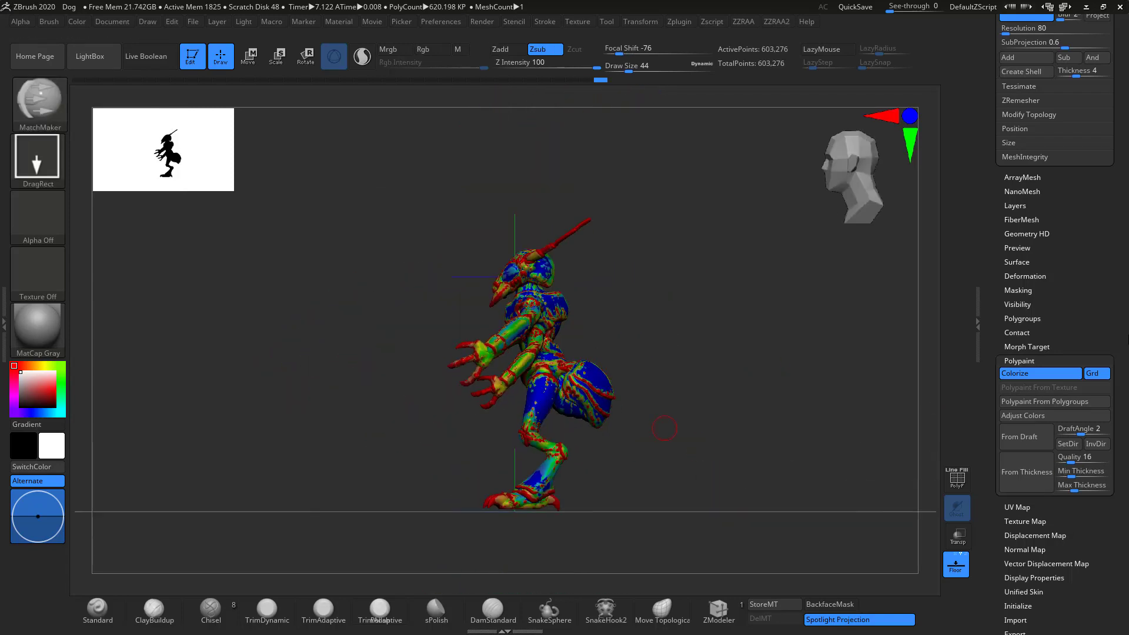
left_click_drag(635, 358, 739, 400)
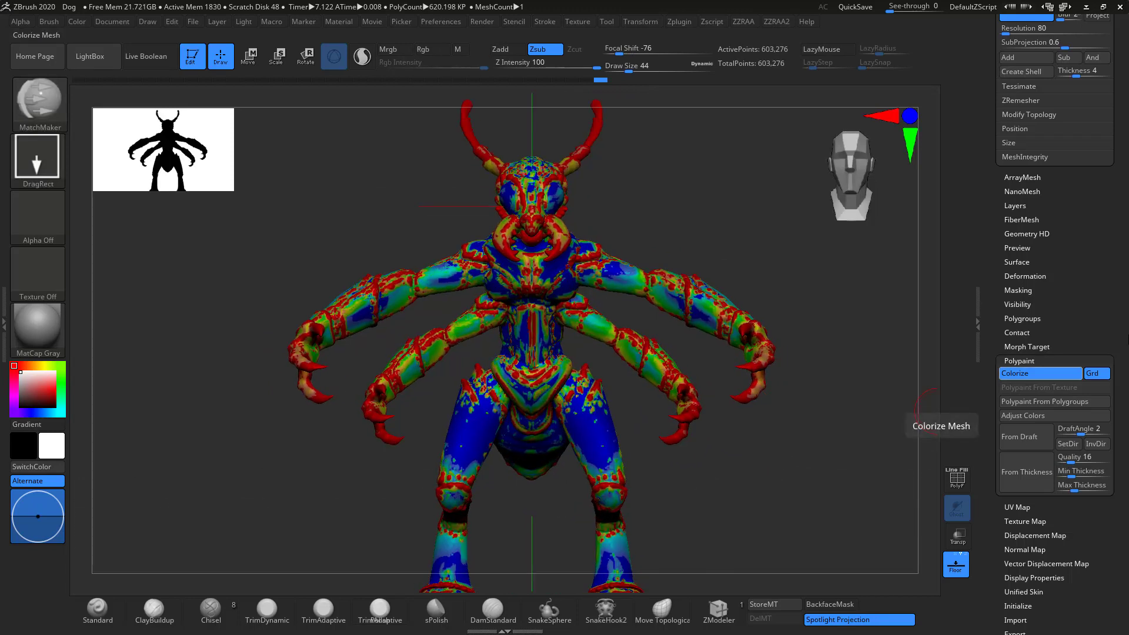
Turn off Colorize on the insect, then generate polypaint from draft with the front view as the pull direction.
left_click(1026, 373)
left_click_drag(764, 435, 764, 400, "alt")
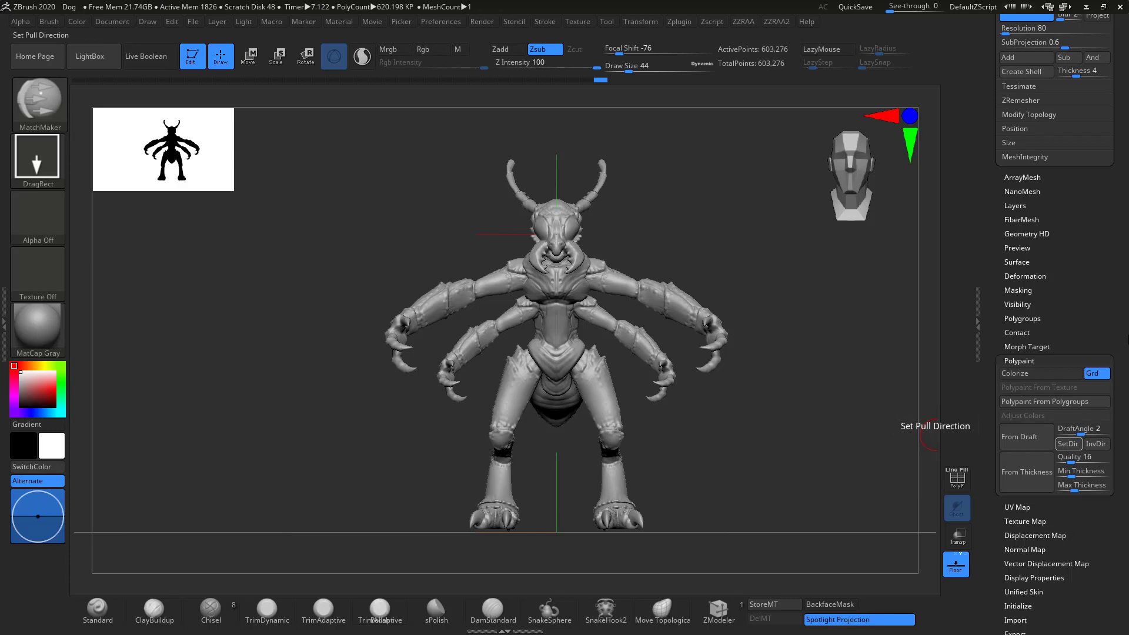
left_click(1018, 436)
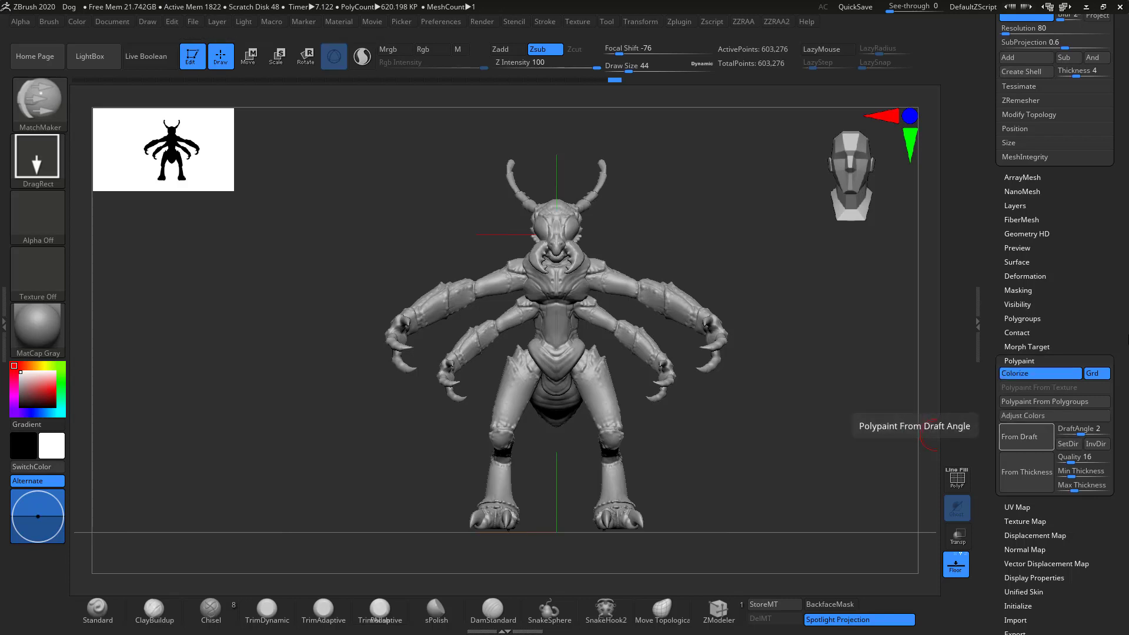
mouse_move(789, 424)
left_mouse_down()
mouse_move(458, 432)
mouse_move(785, 426)
left_mouse_up()
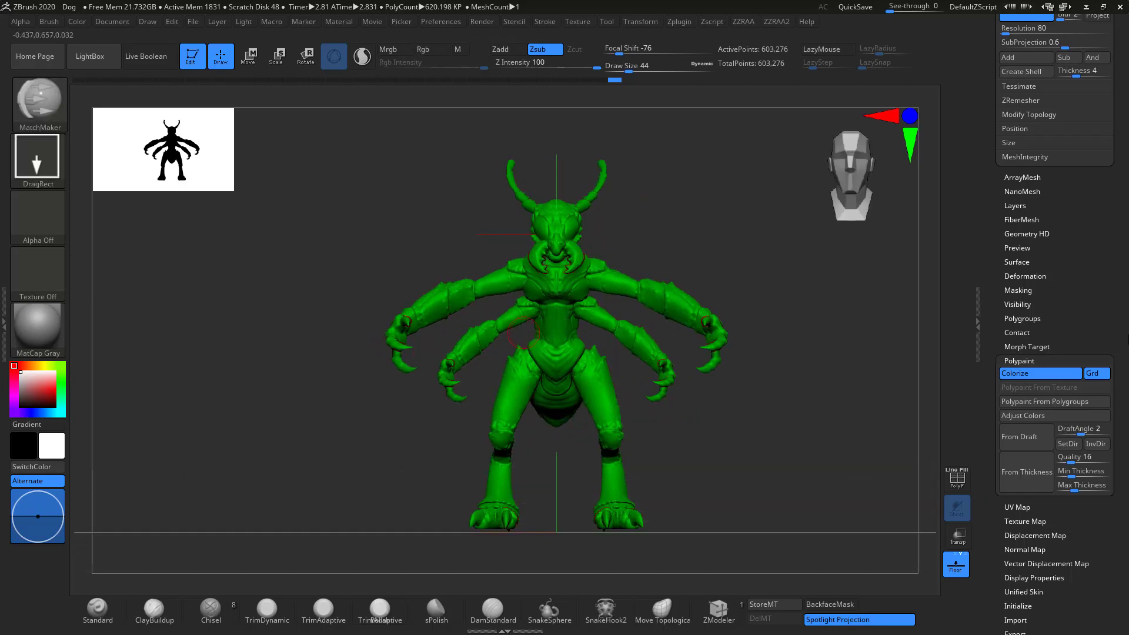
left_click_drag(689, 398, 693, 429, "alt")
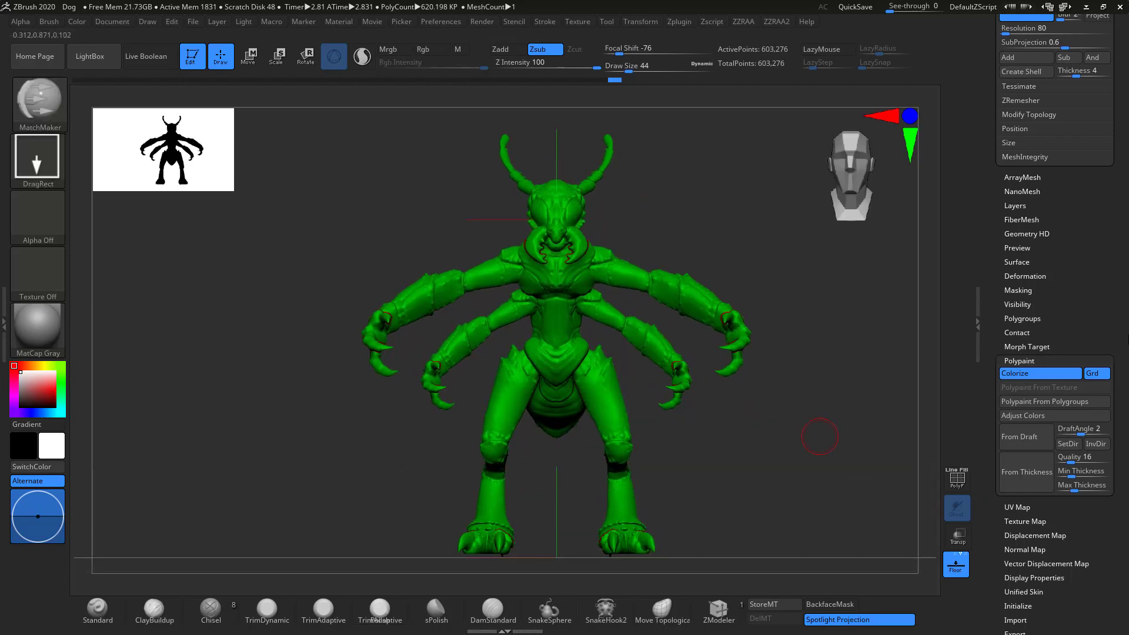
Regenerate the draft polypaint with the pull direction set from an angled underside view, and examine the insect from the front.
left_click_drag(802, 382, 702, 355)
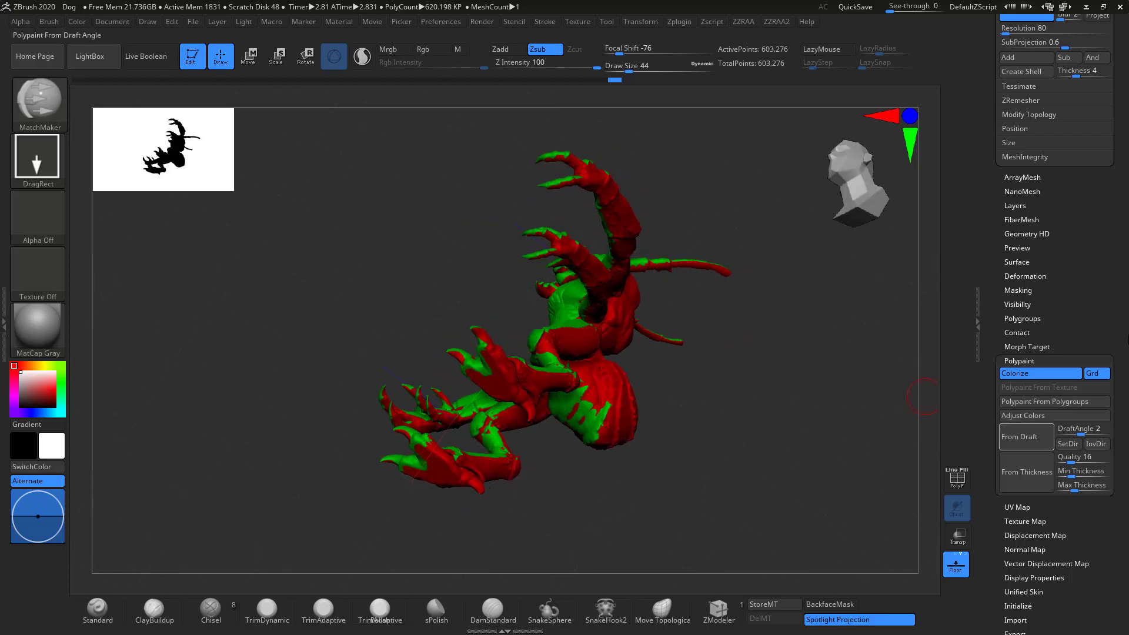
left_click(1026, 436)
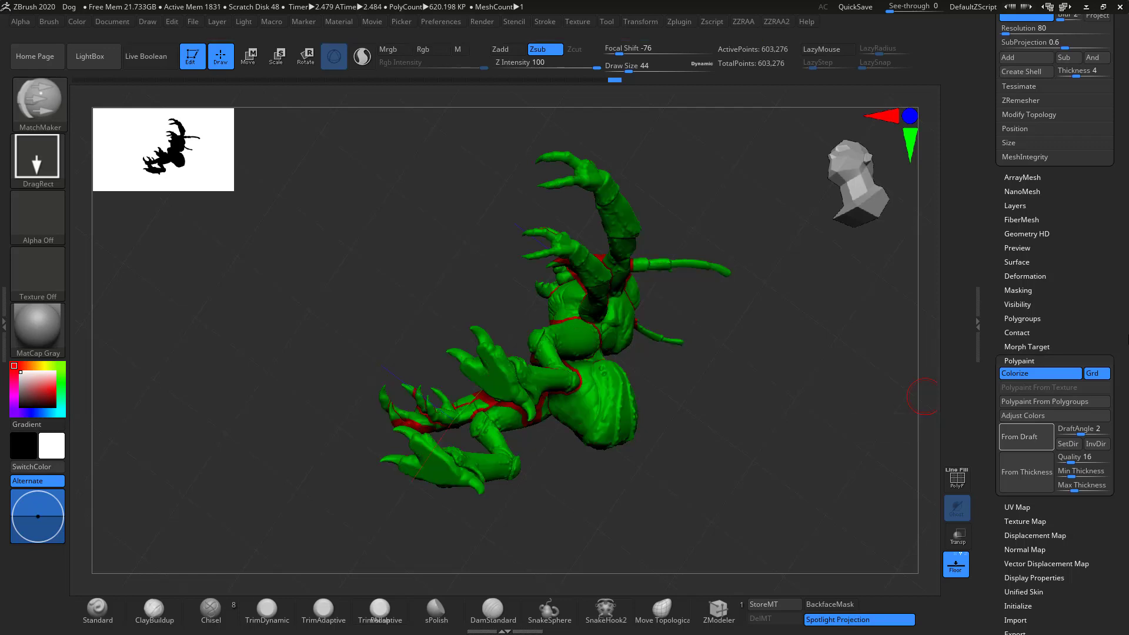
left_click_drag(890, 394, 573, 292)
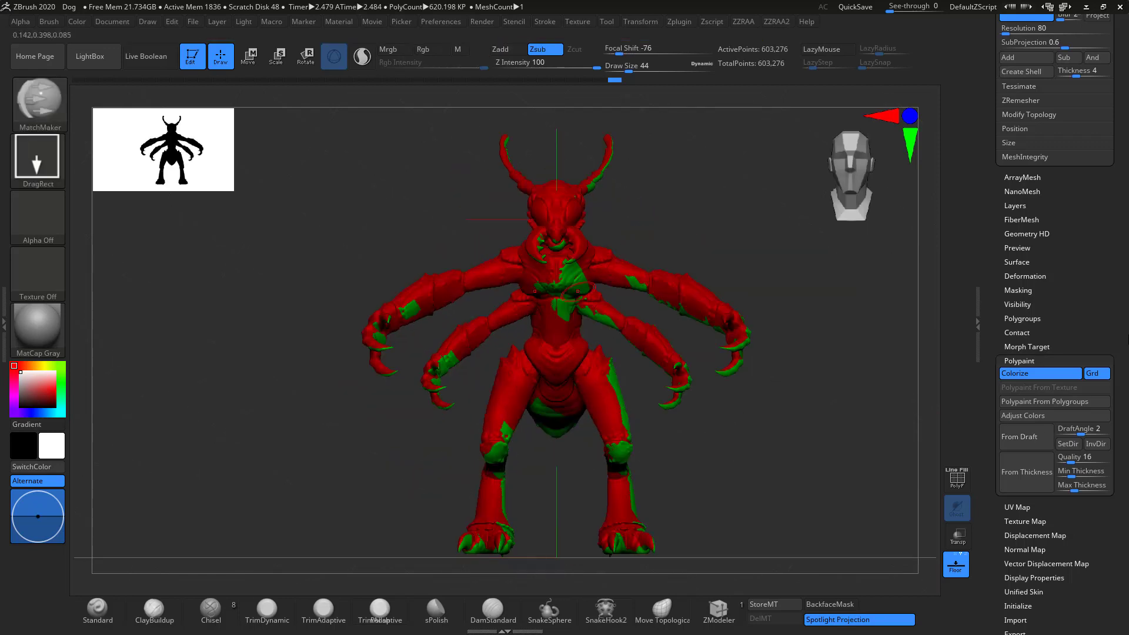
mouse_move(365, 405)
left_mouse_down()
mouse_move(265, 408)
mouse_move(365, 394)
left_mouse_up()
left_click_drag(354, 262, 306, 258)
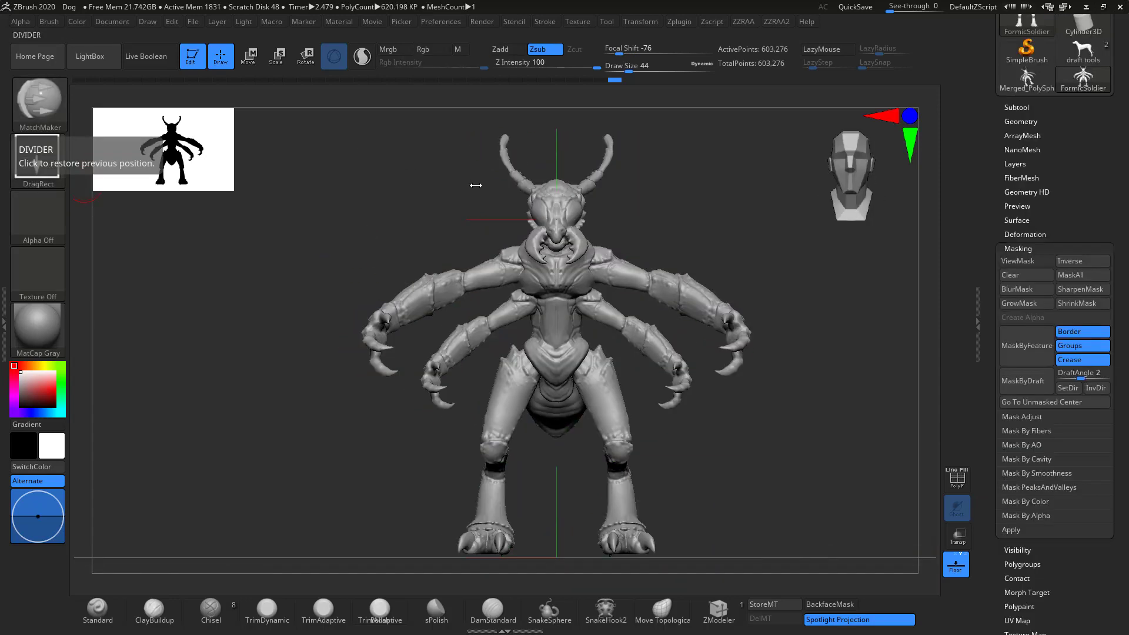
Mask the insect by draft analysis using the front view as the pull direction.
left_click_drag(750, 242, 747, 242)
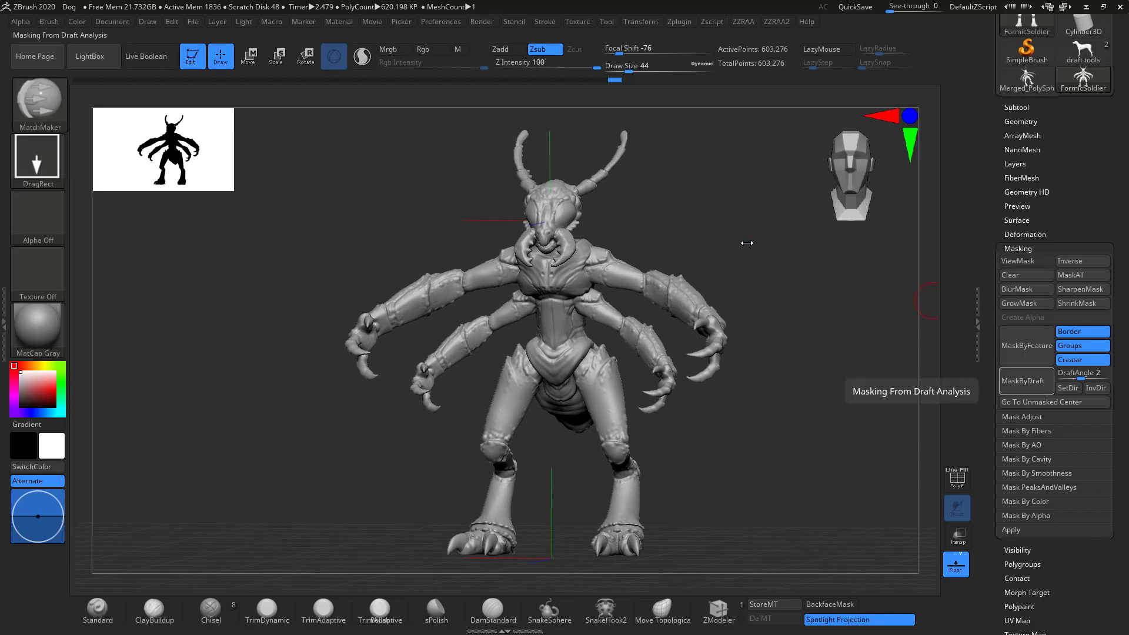
left_click_drag(800, 390, 823, 392, "shift")
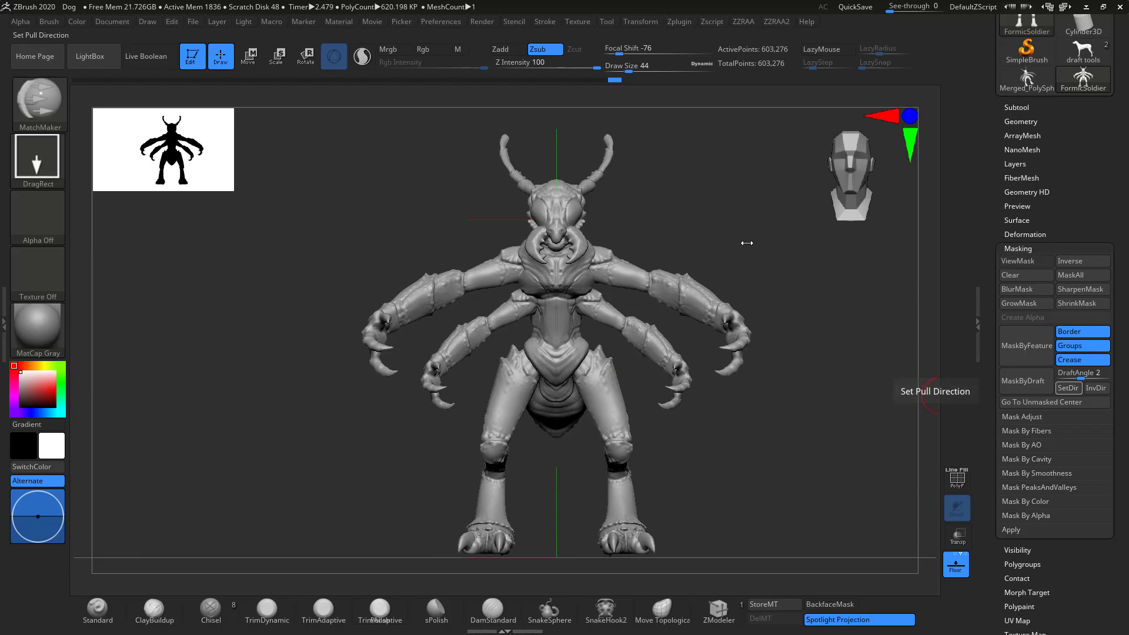
left_click(1023, 381)
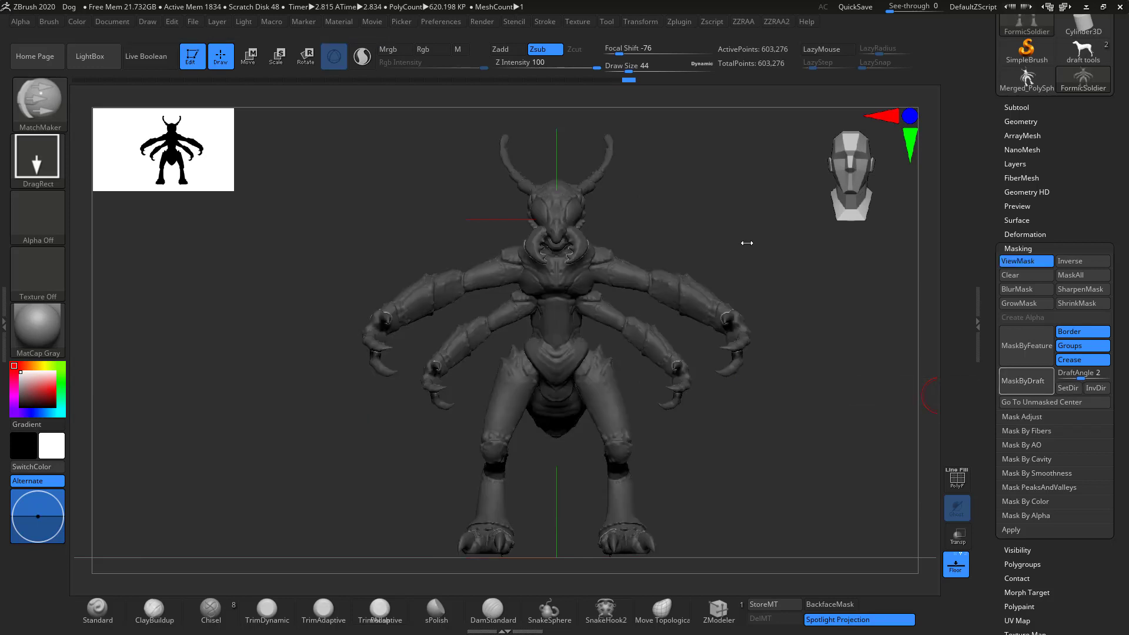
Mask the insect by draft analysis with the pull direction set from below, and inspect the mask from the front.
left_click_drag(767, 414, 739, 346)
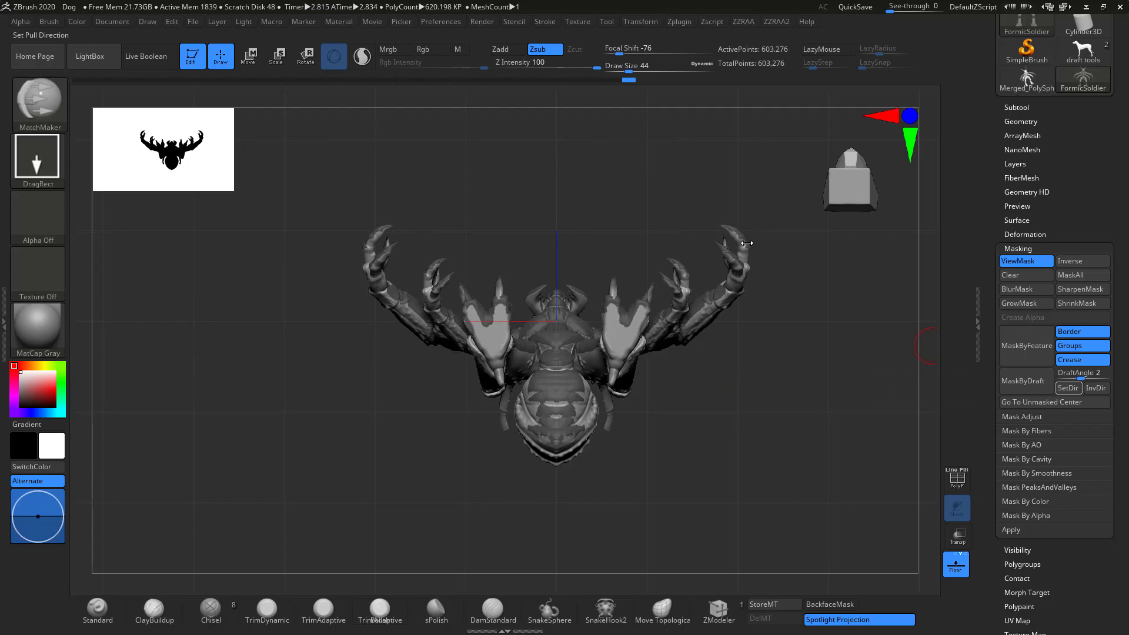
left_click(1023, 380)
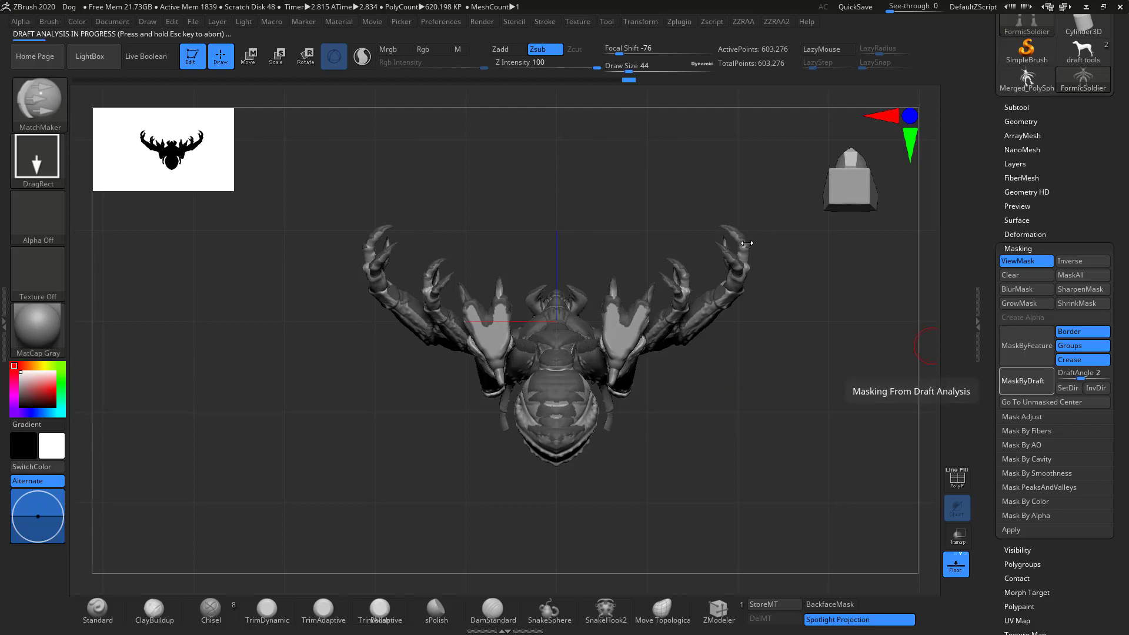
mouse_move(786, 381)
left_mouse_down()
mouse_move(777, 421)
mouse_move(781, 388)
left_mouse_up()
left_click(778, 417, "ctrl")
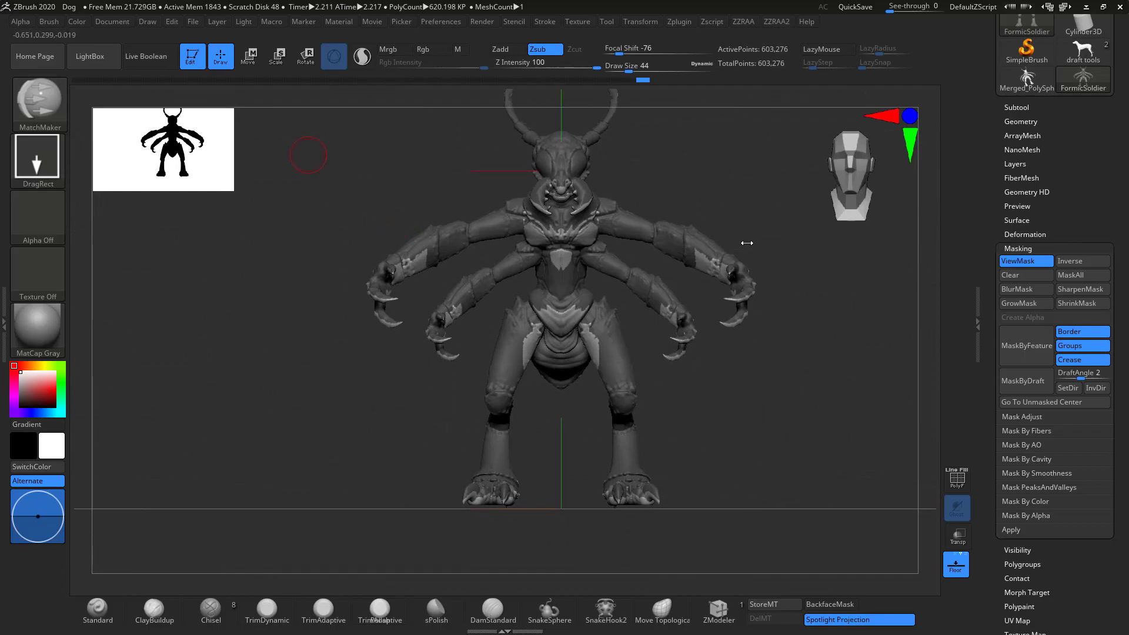
key("w")
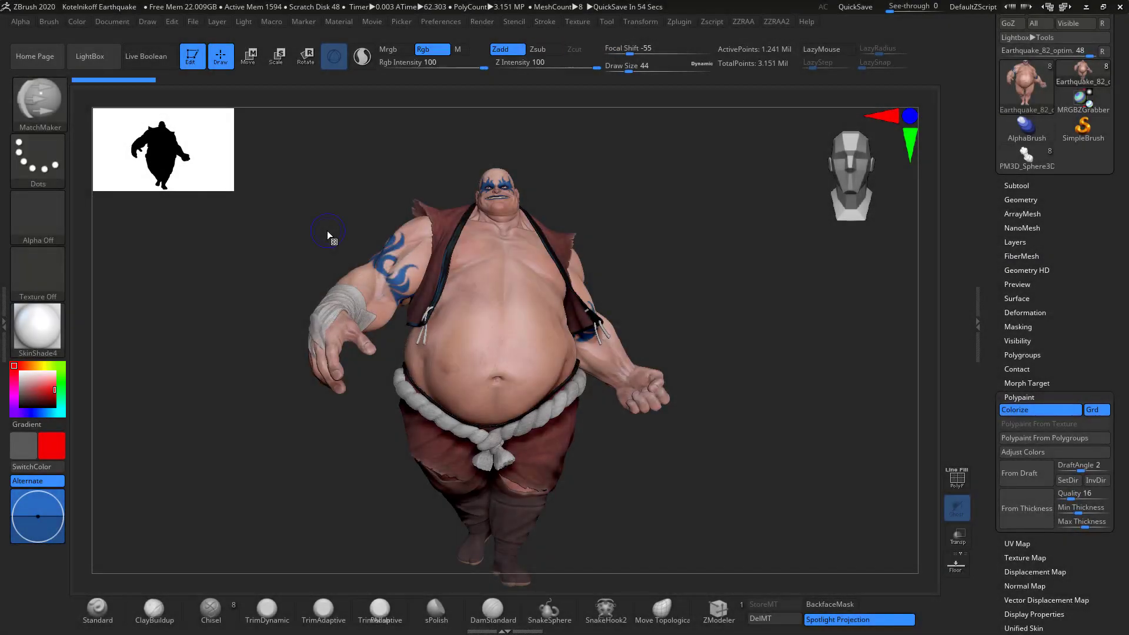
Open Adjust Colors for the character's body, switch off its first colour mask, and shift HSV Hue to 0.01682.
key("ctrl")
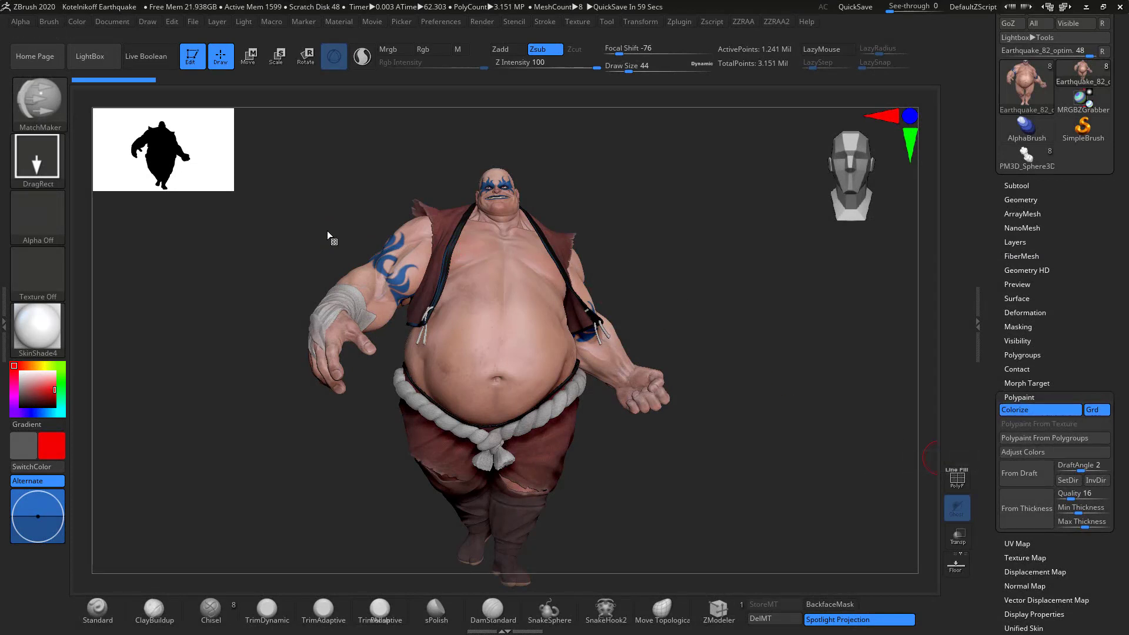
left_click(1036, 452)
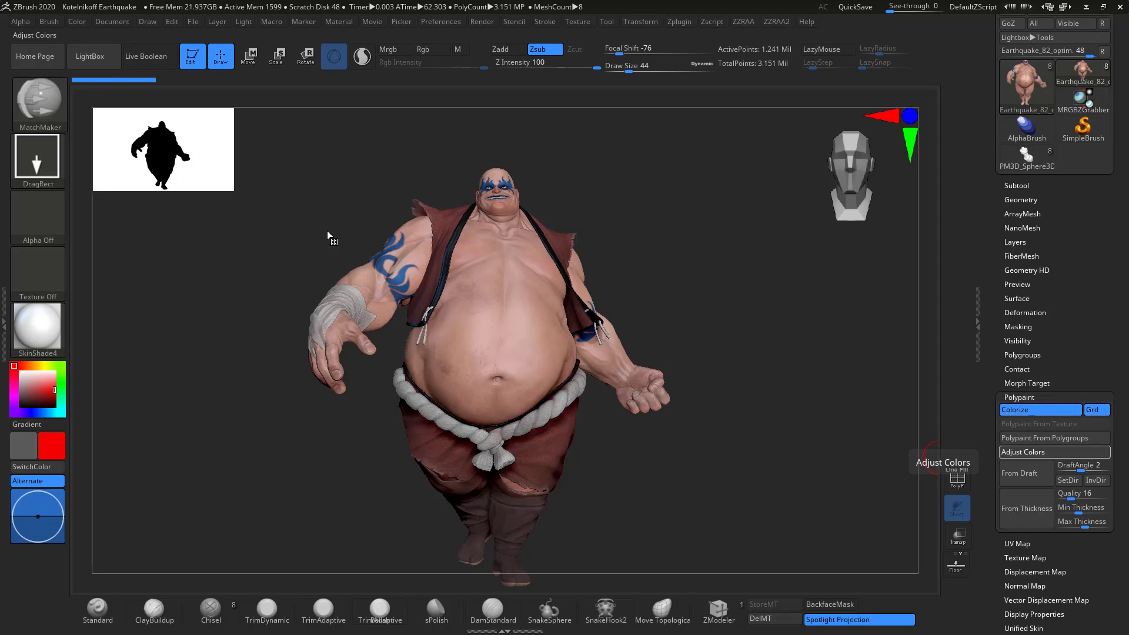
mouse_move(876, 400)
left_mouse_down()
mouse_move(800, 400)
mouse_move(888, 400)
mouse_move(794, 382)
mouse_move(882, 382)
left_mouse_up()
left_click(1043, 183)
left_click(688, 519)
type("0.01682")
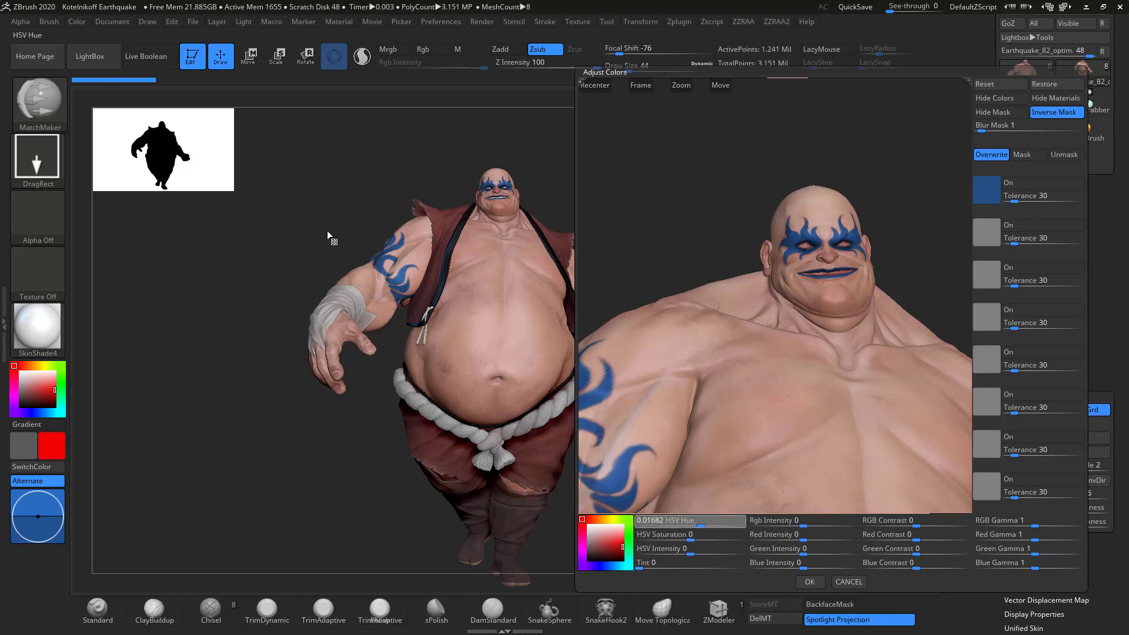
Reset HSV Hue to 0 and set Tint to 0.02589 with a green tint colour.
mouse_move(701, 523)
left_mouse_down()
mouse_move(722, 523)
mouse_move(690, 524)
mouse_move(693, 537)
mouse_move(740, 537)
mouse_move(690, 537)
left_mouse_up()
mouse_move(639, 567)
left_mouse_down()
mouse_move(697, 568)
mouse_move(655, 567)
left_mouse_up()
left_click(629, 519)
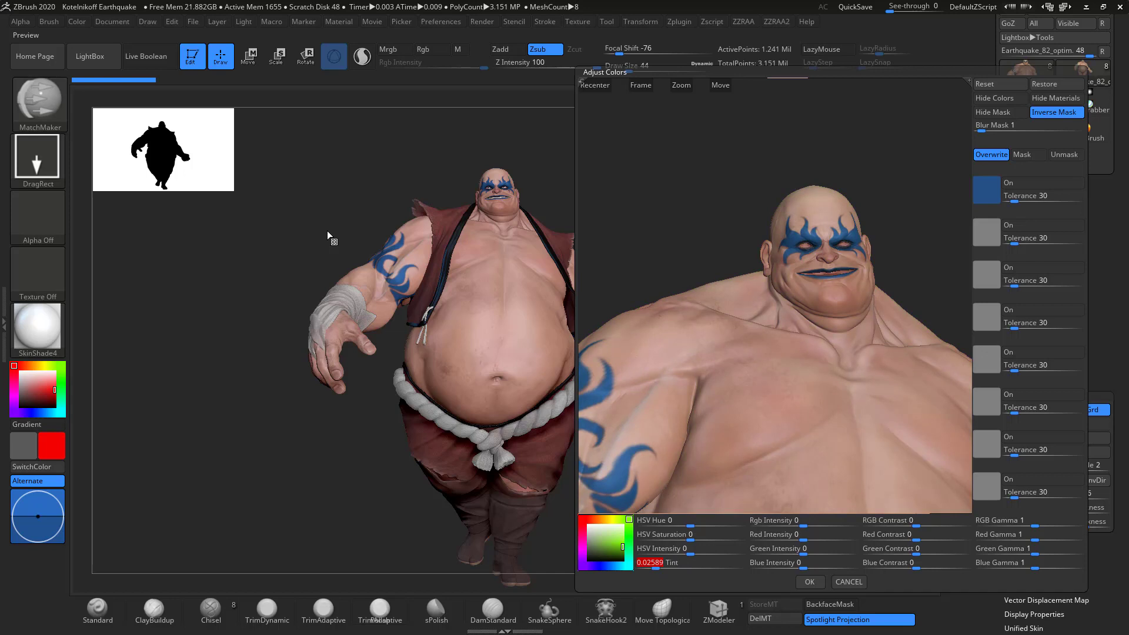
Sample the skin tone as the first mask colour and set its Tolerance to 32.
left_click_drag(847, 239, 779, 394)
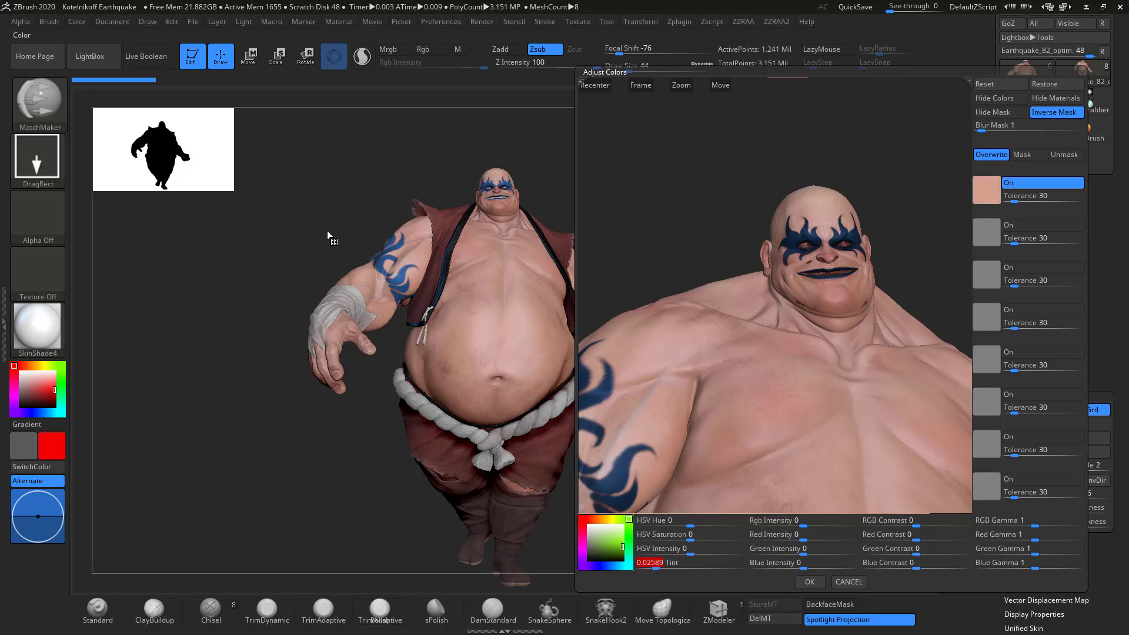
left_click_drag(1014, 200, 1005, 201)
type("32")
key("Return")
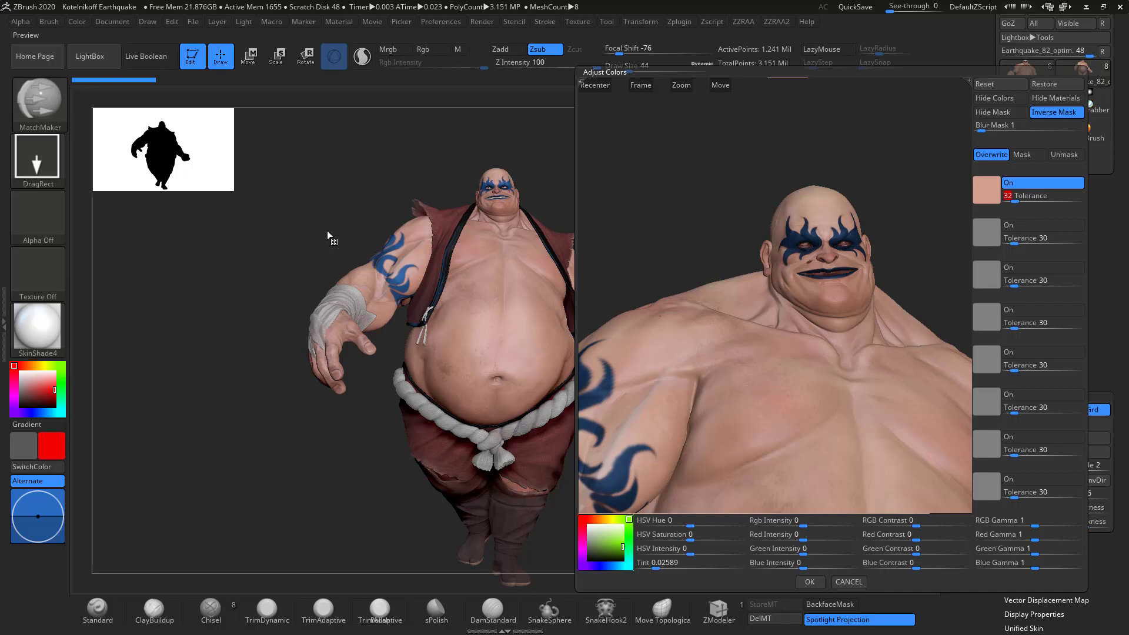
Fine-tune the green tint colour and set HSV Hue to 0.2479 for the masked skin.
left_click_drag(623, 541, 622, 544)
left_click_drag(699, 525, 716, 525)
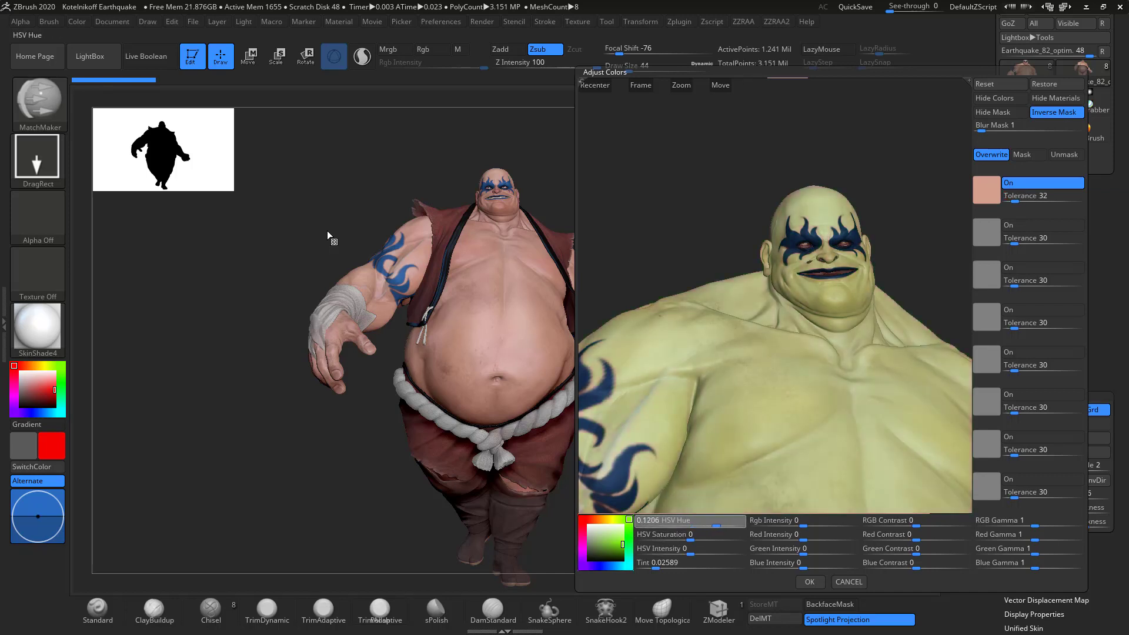
type("0.2479")
key("Return")
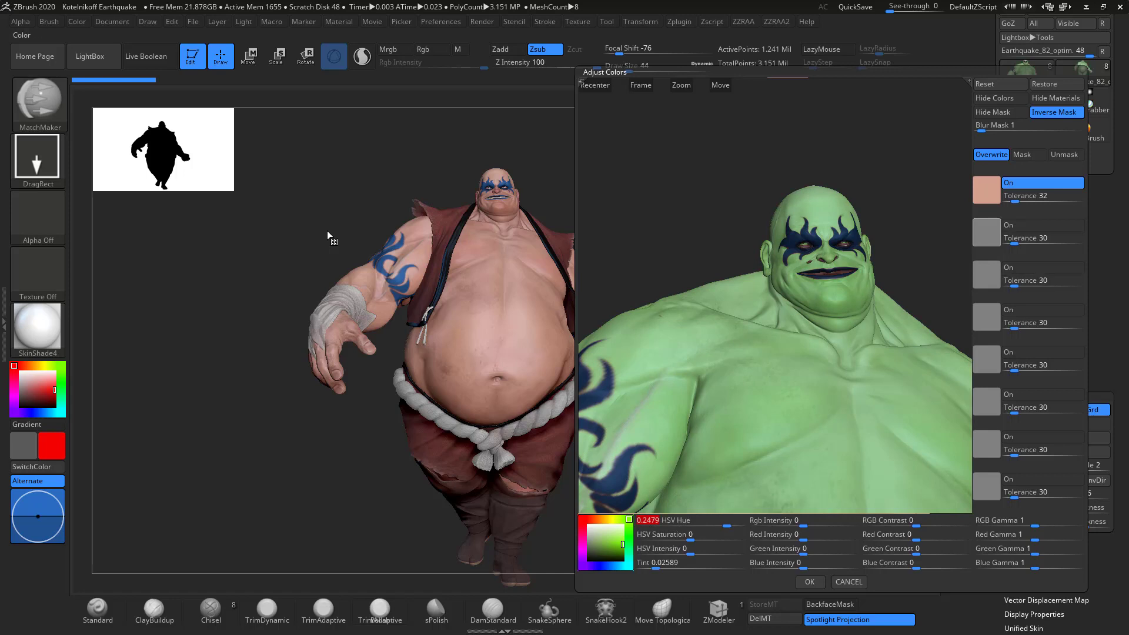
Sample the blue tattoo paint as the second mask colour and set HSV Hue to 0.5.
left_click_drag(986, 232, 847, 237)
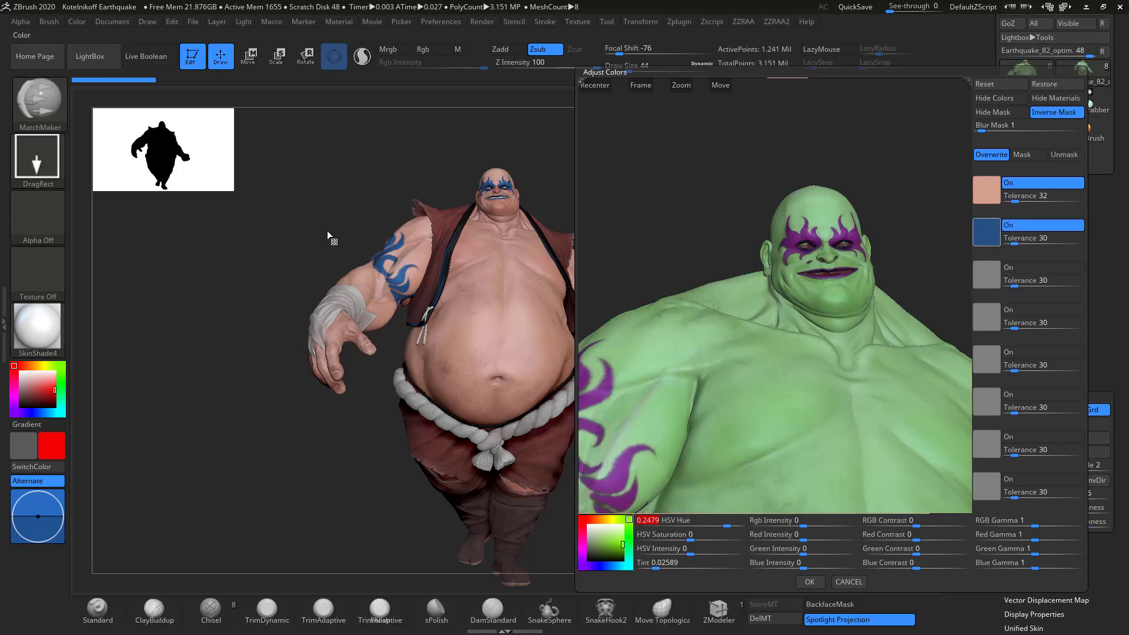
mouse_move(727, 525)
left_mouse_down()
mouse_move(645, 525)
mouse_move(741, 525)
left_mouse_up()
Switch off the skin and tattoo colour masks, toggling each to compare, and reset HSV Hue to 0.
left_click(1043, 183)
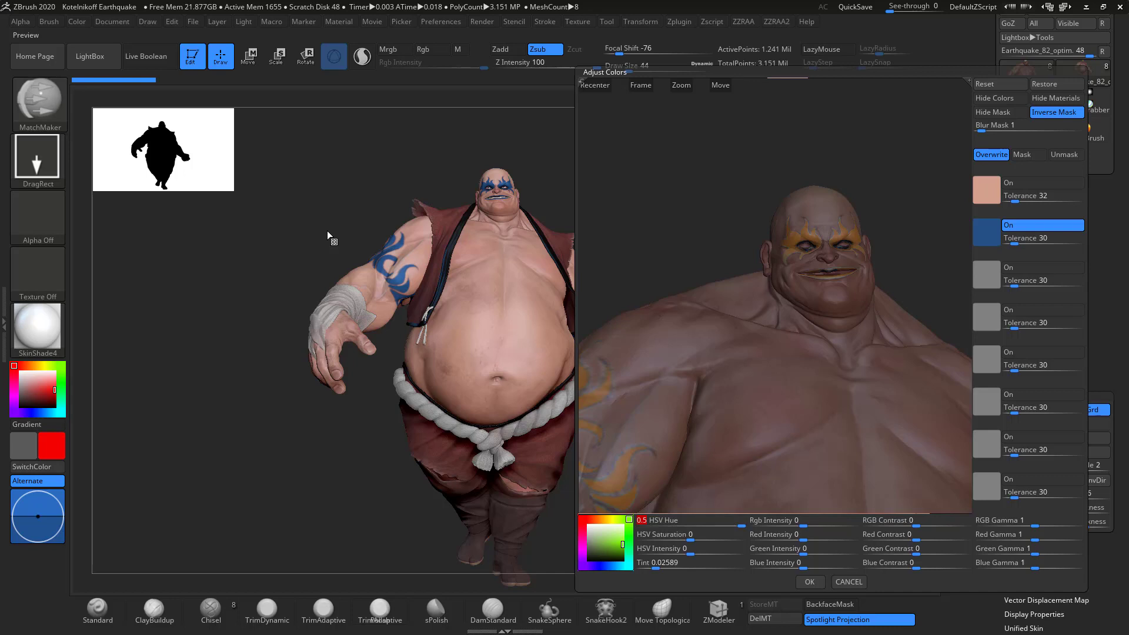
left_click(1043, 225)
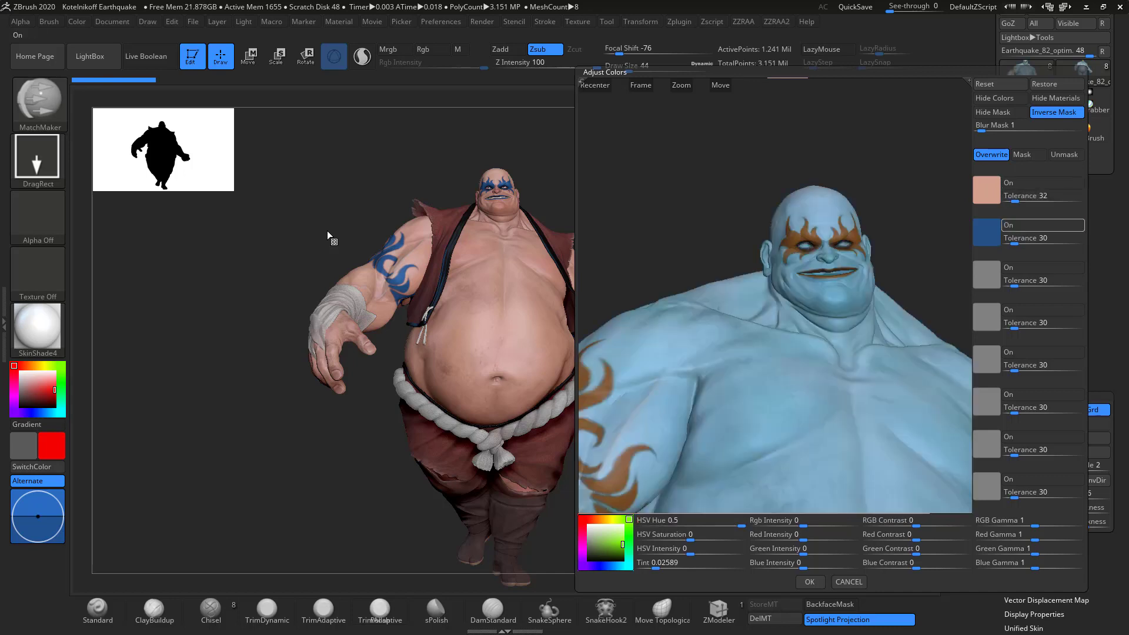
left_click(1042, 183)
left_click(1042, 183)
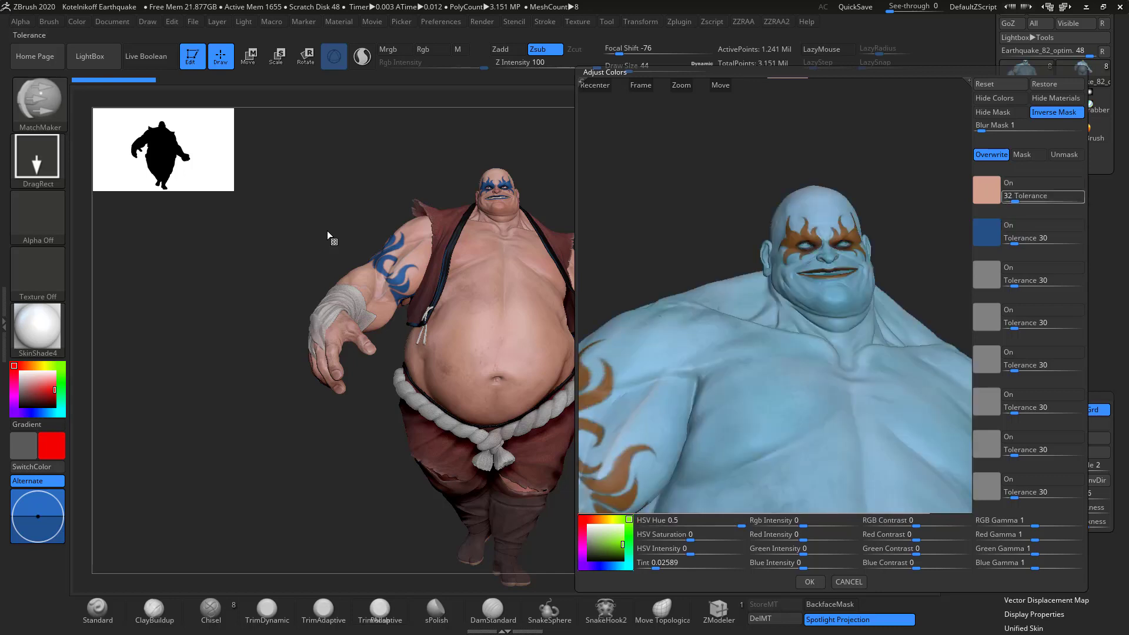
left_click(1042, 225)
left_click(1042, 225)
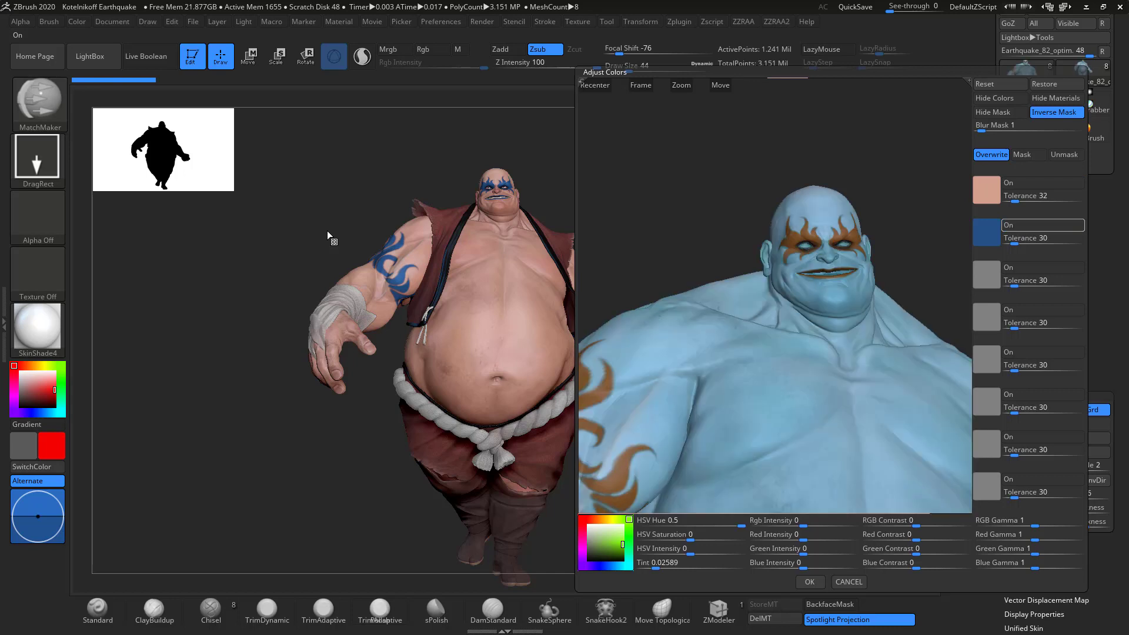
left_click(688, 520)
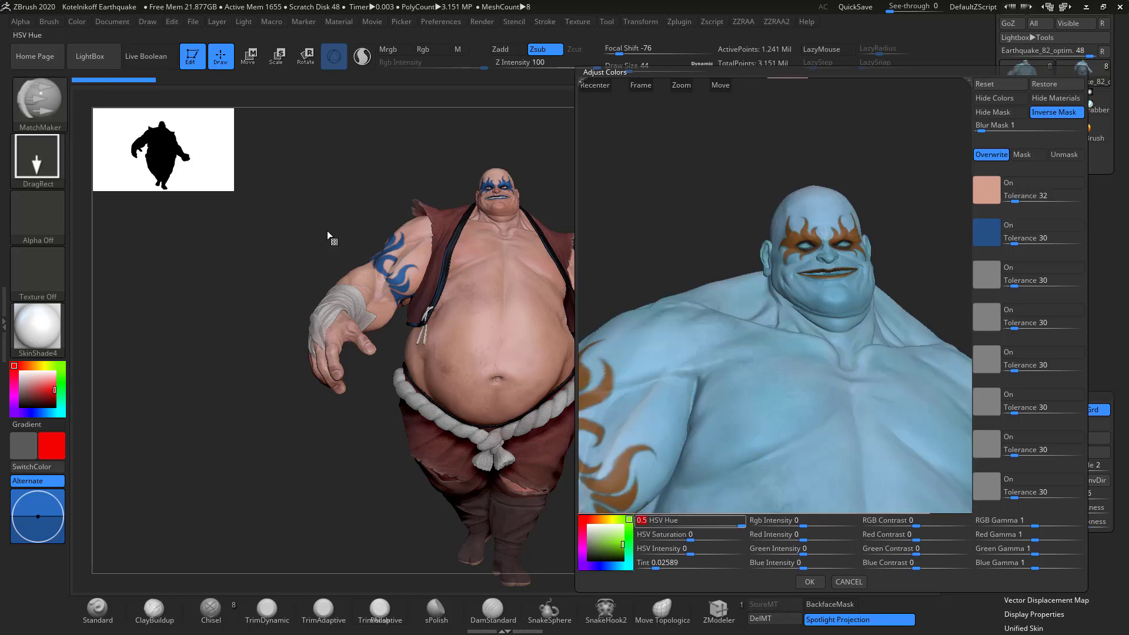
type("0")
key("Return")
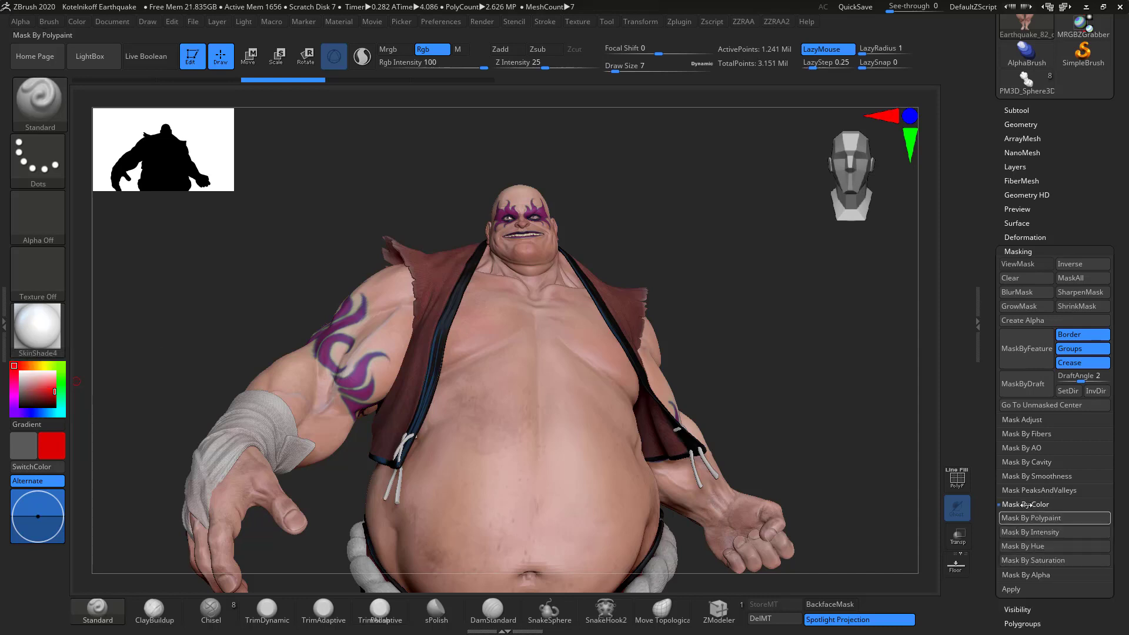
Open Mask By Polypaint, set the skin colour's Tolerance to 4, and sample the purple tattoo as the third mask colour.
left_click(1026, 517)
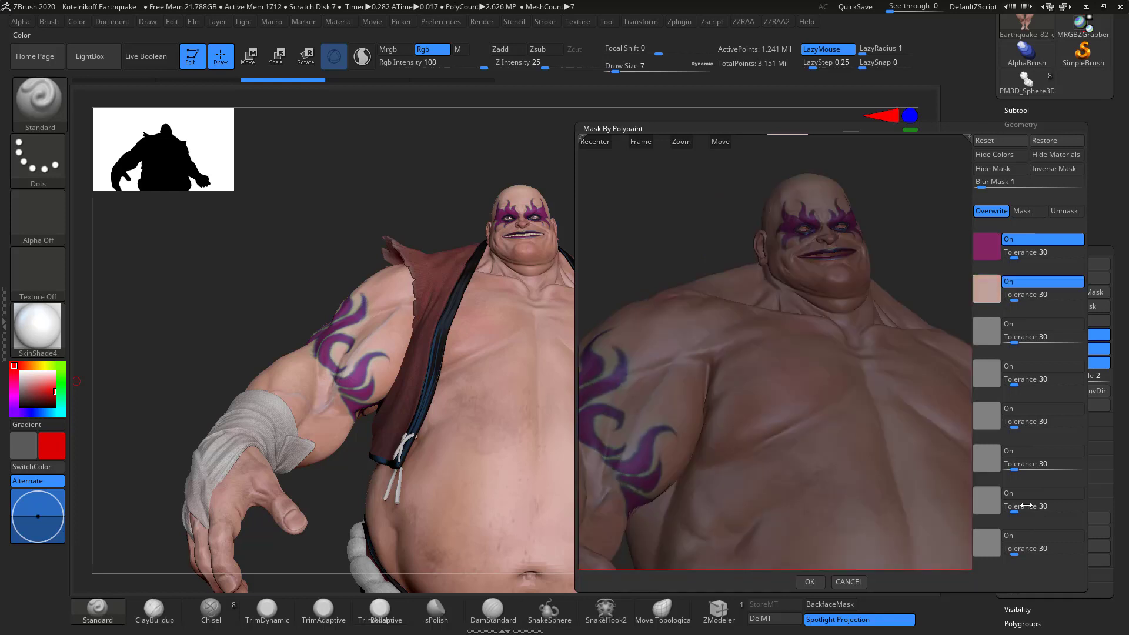
mouse_move(1014, 298)
left_mouse_down()
mouse_move(700, 406)
mouse_move(646, 470)
left_mouse_up()
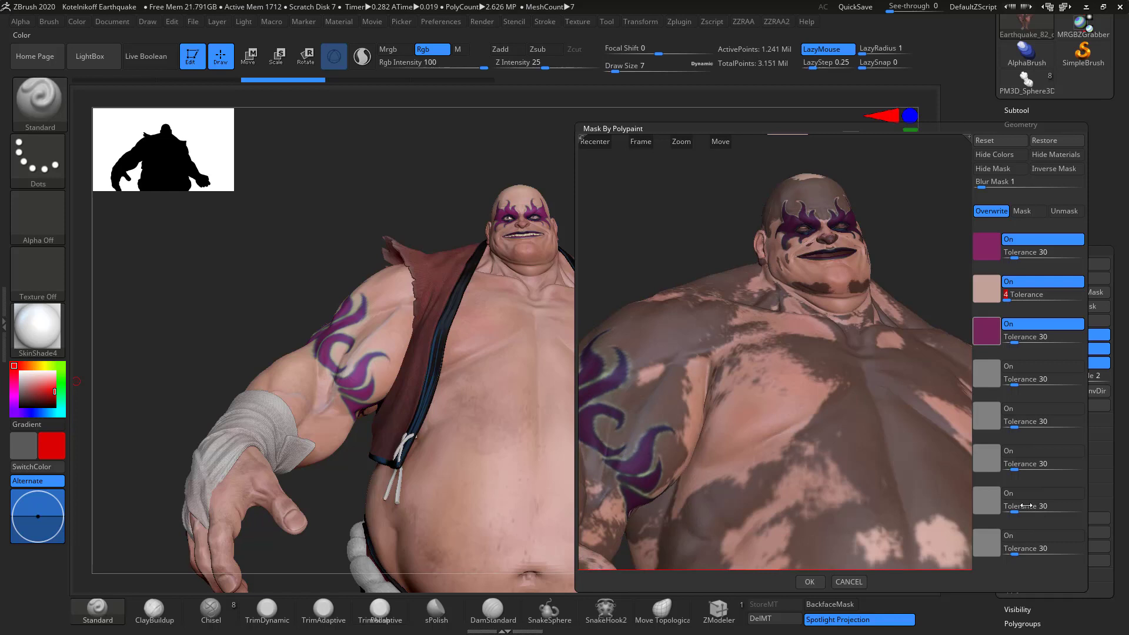
mouse_move(776, 364)
left_mouse_down()
mouse_move(794, 370)
mouse_move(635, 376)
mouse_move(724, 347)
mouse_move(718, 359)
left_mouse_up()
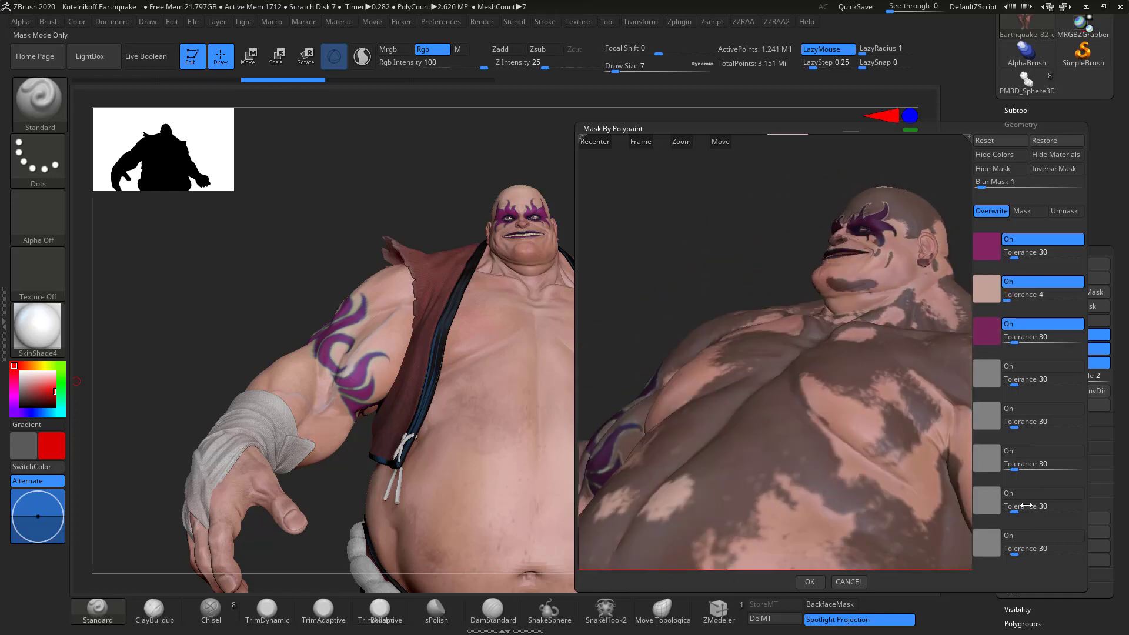
Toggle the Inverse Mask, Hide Mask and Hide Materials options on and off to compare the polypaint mask preview.
left_click(1053, 168)
left_click(1054, 168)
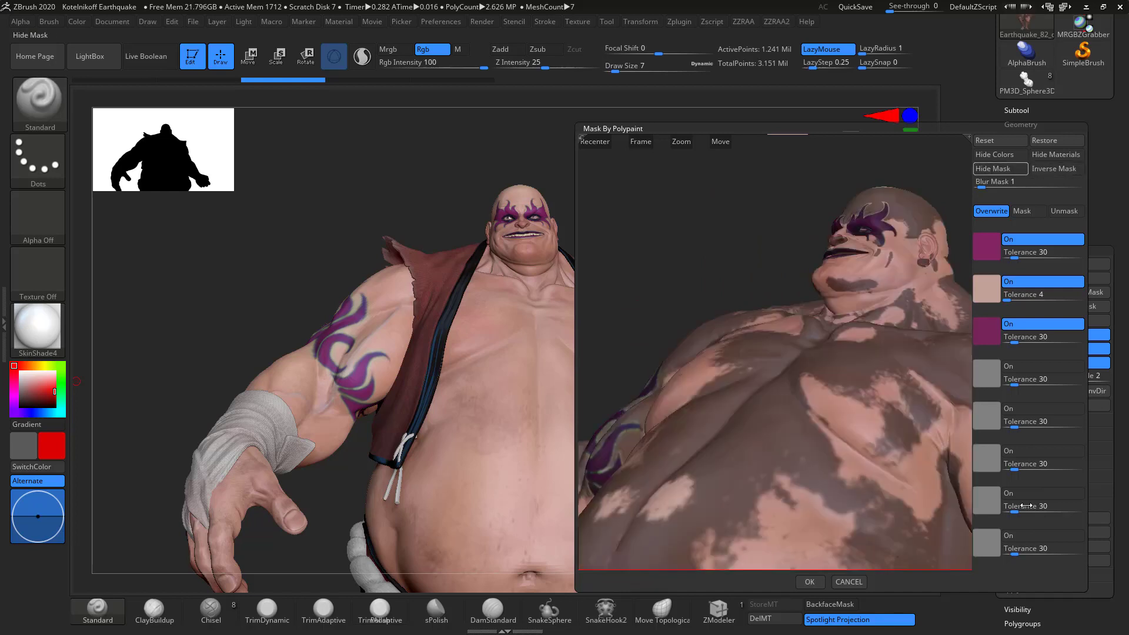
left_click(994, 169)
left_click(993, 169)
left_click(1055, 155)
left_click(1055, 155)
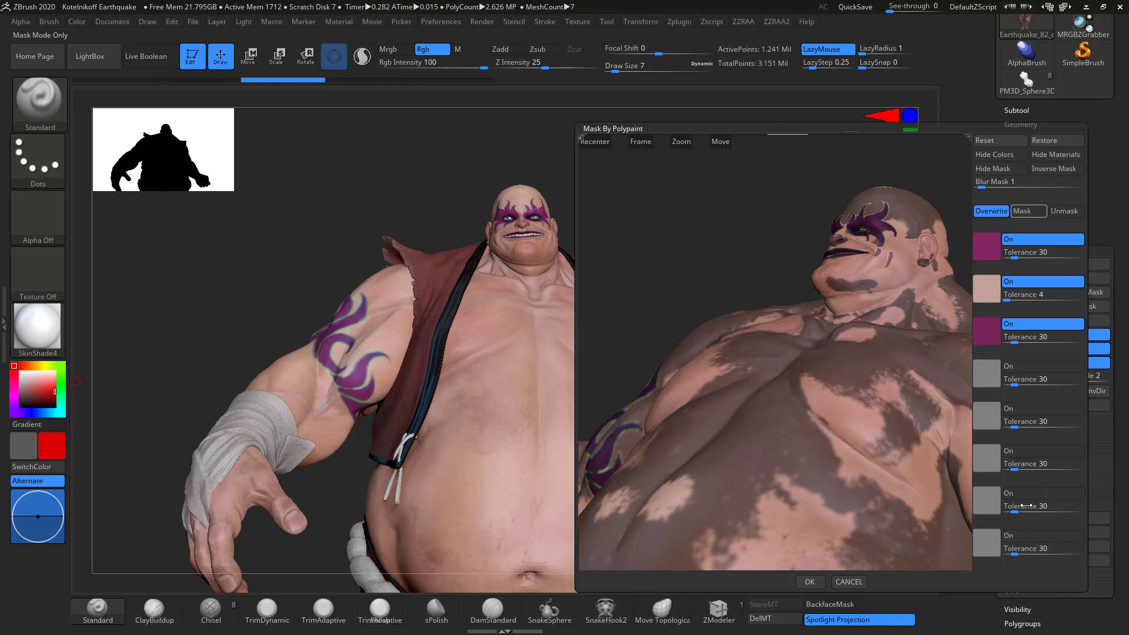
Set Blur Mask to its maximum of 25, apply the polypaint mask, and inspect the masked character from both sides.
left_click(981, 185)
left_click(1014, 186)
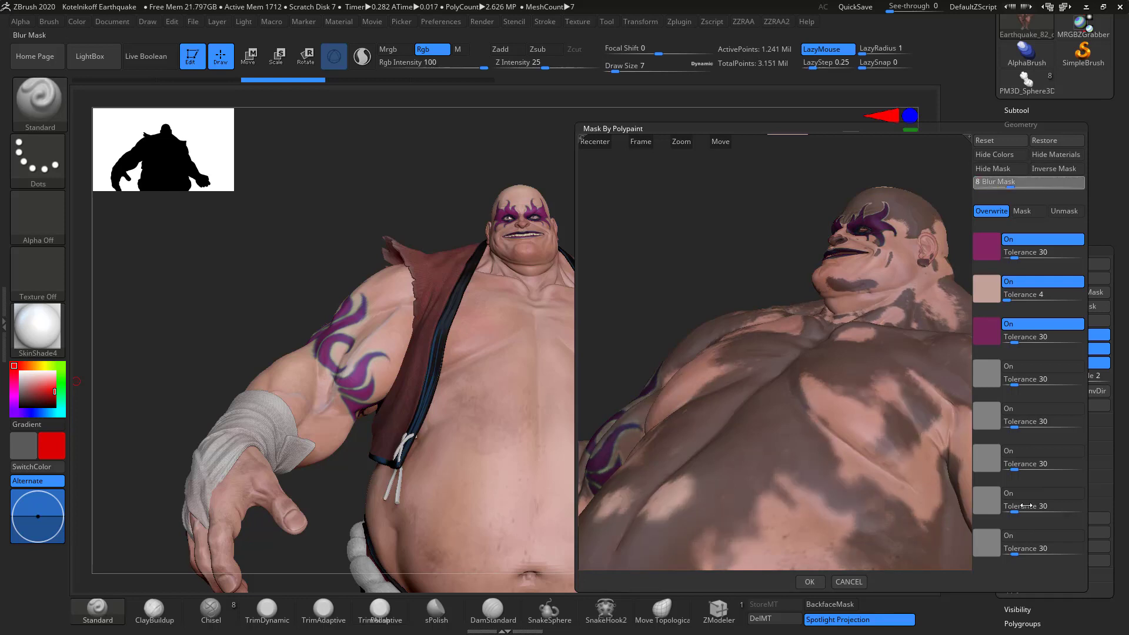
left_click(1080, 185)
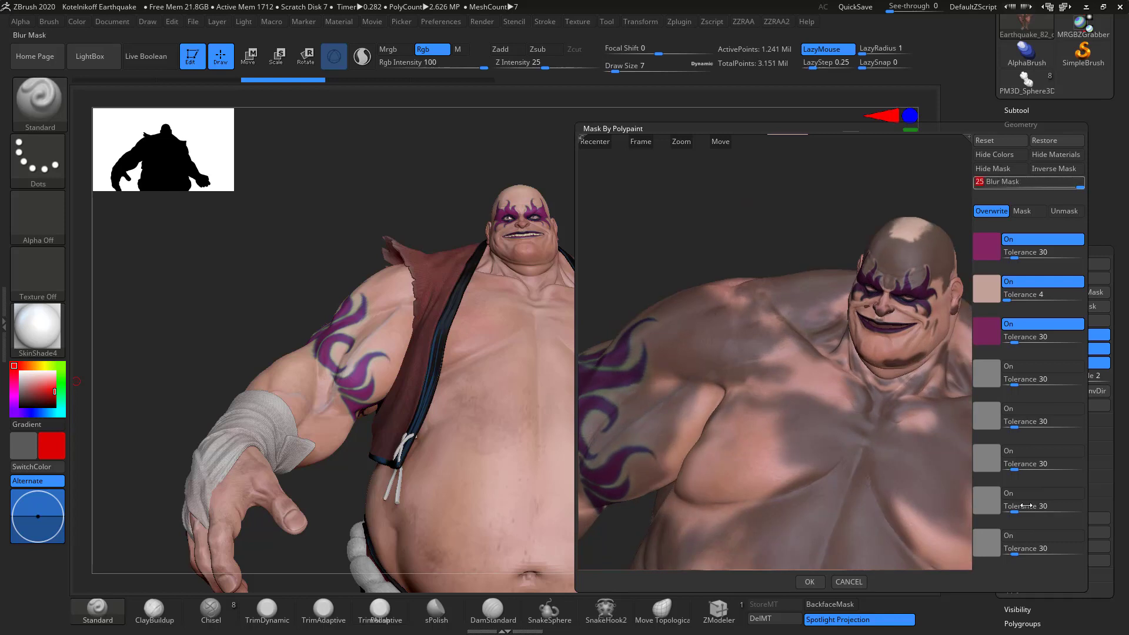
type("100")
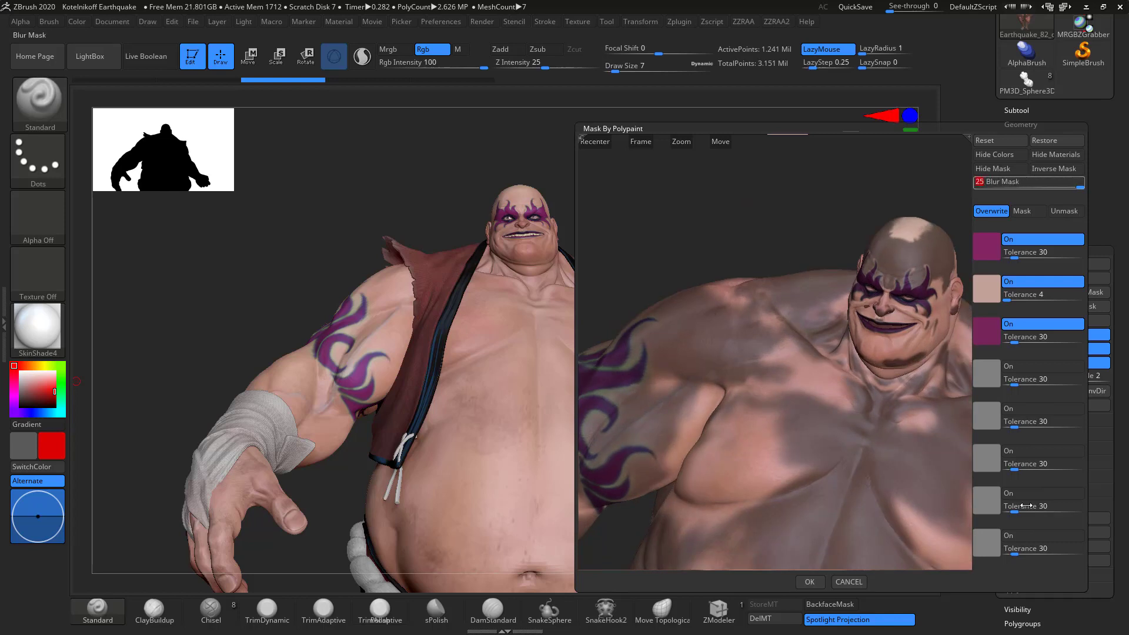
key("Return")
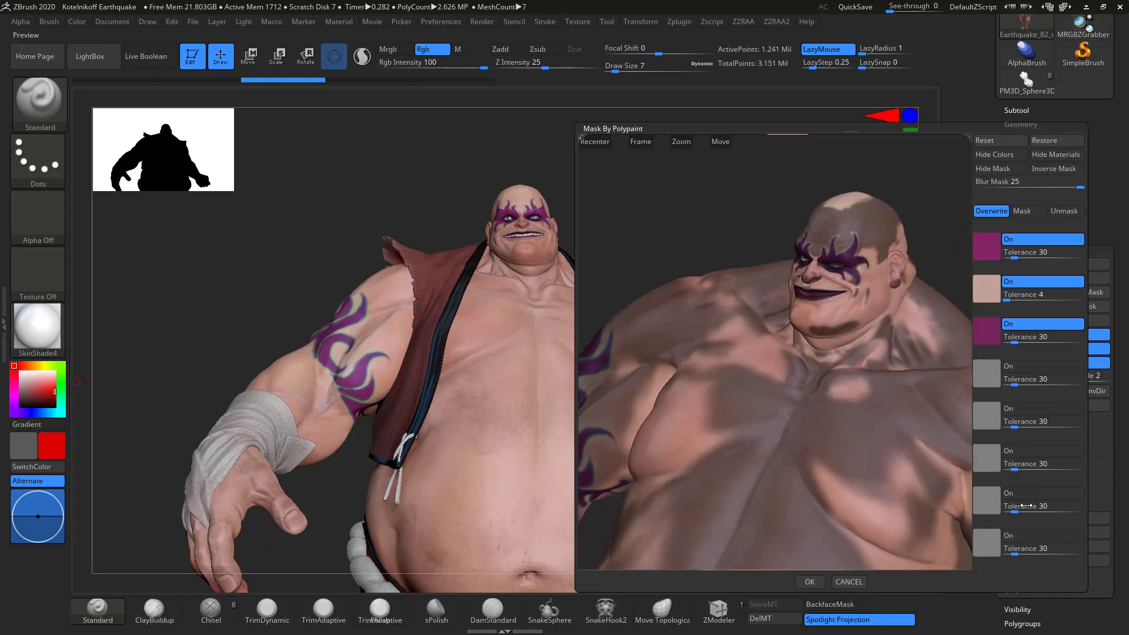
left_click(810, 582)
left_click_drag(871, 294, 747, 291)
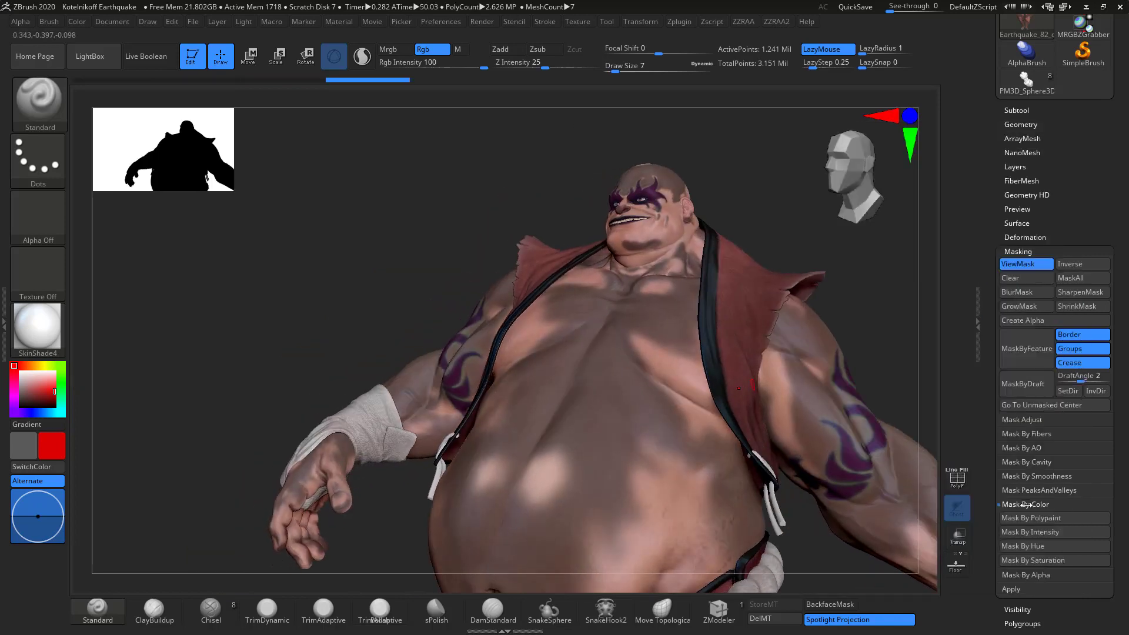
right_click_drag(503, 317, 666, 313)
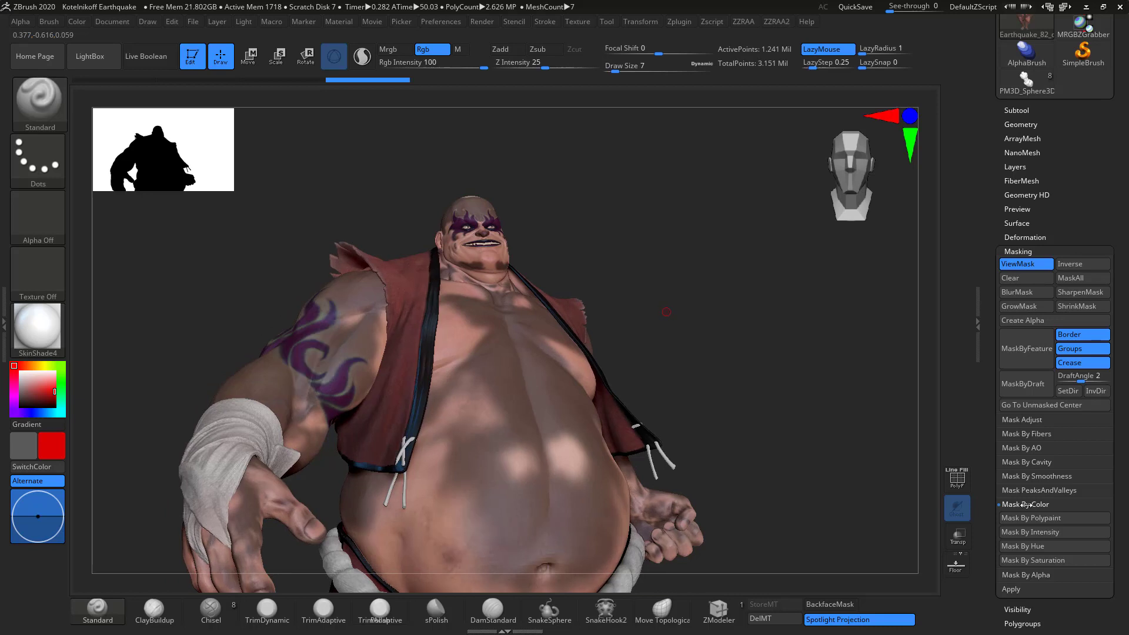
right_click_drag(666, 312, 639, 310)
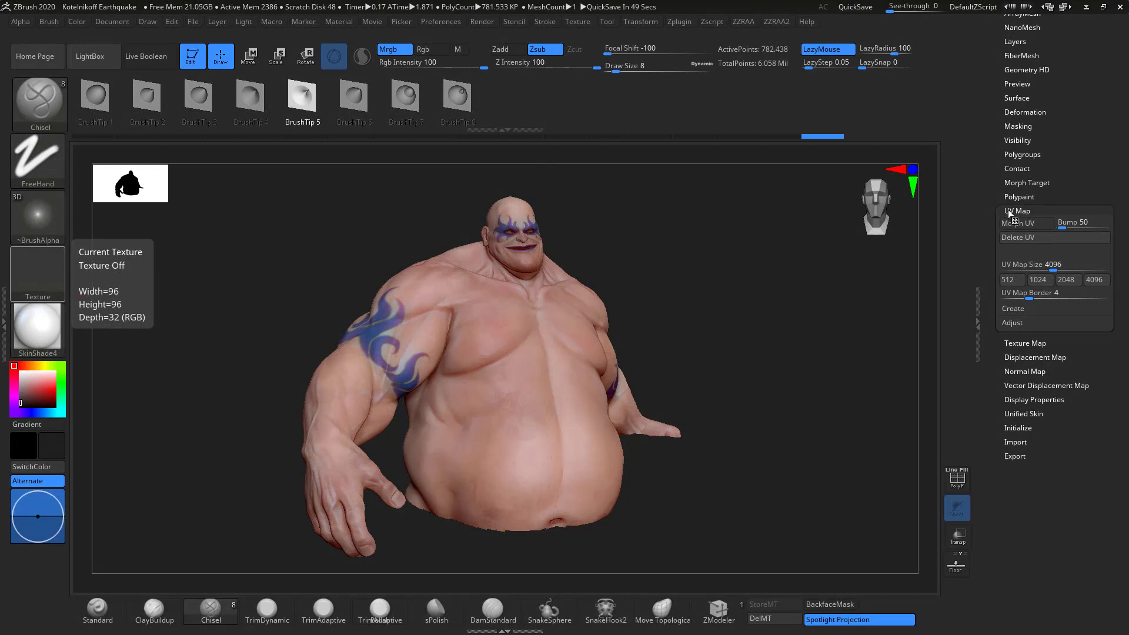
Flatten the bare torso mesh into its UV layout with Morph UV and set Bump to 51.
left_click_drag(1094, 155, 1092, 147)
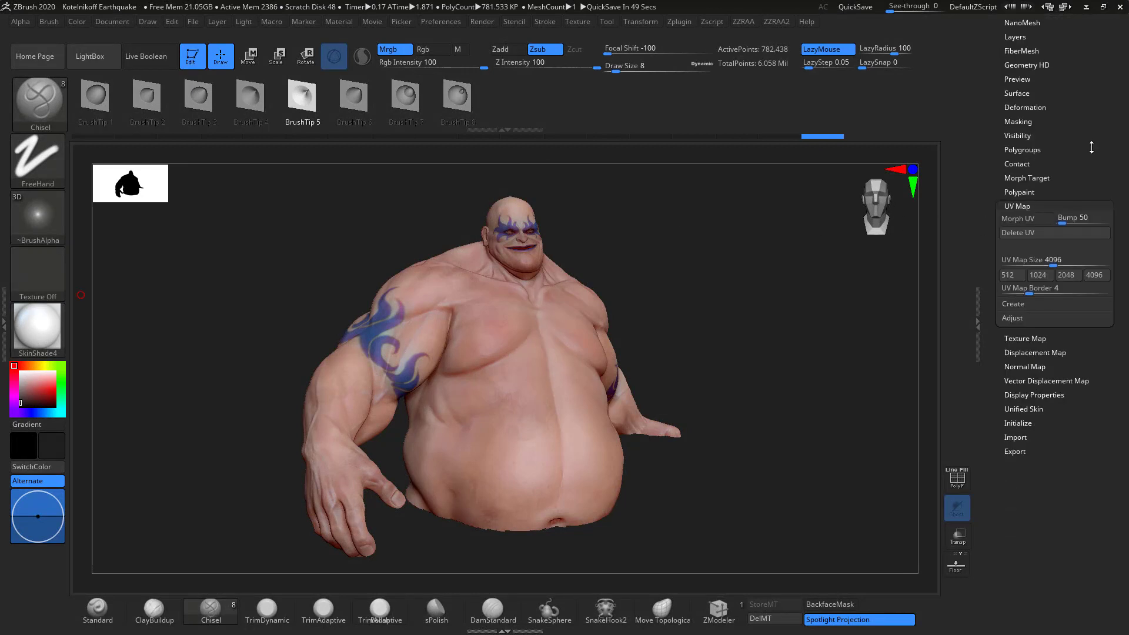
left_click(1015, 215)
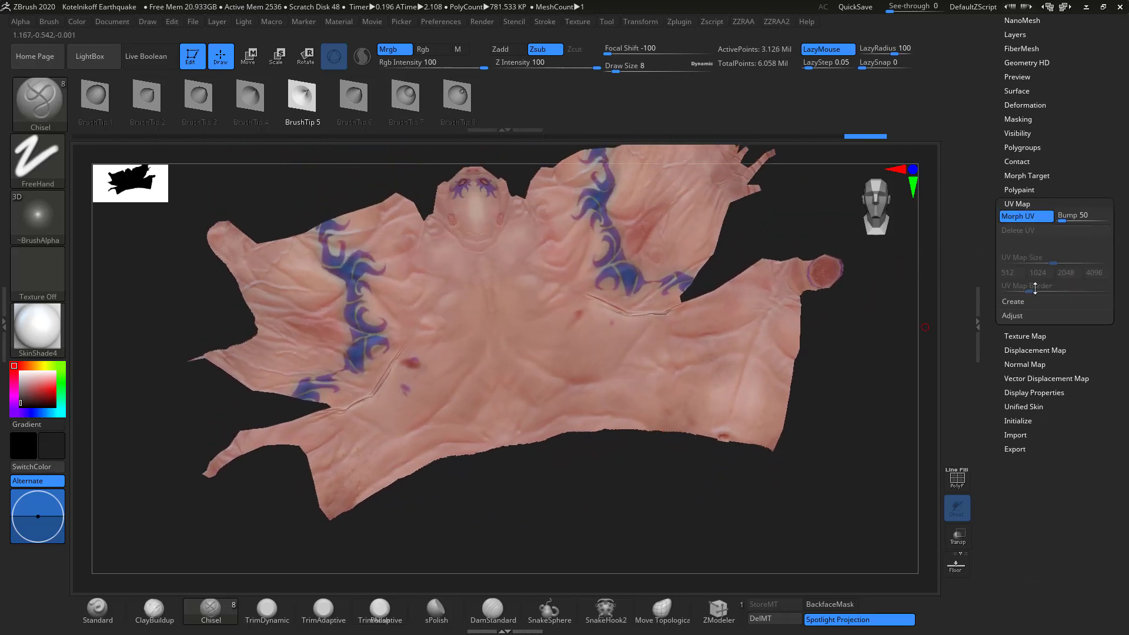
mouse_move(1062, 219)
left_mouse_down()
mouse_move(1108, 219)
mouse_move(1062, 219)
left_mouse_up()
left_click_drag(607, 499, 587, 517)
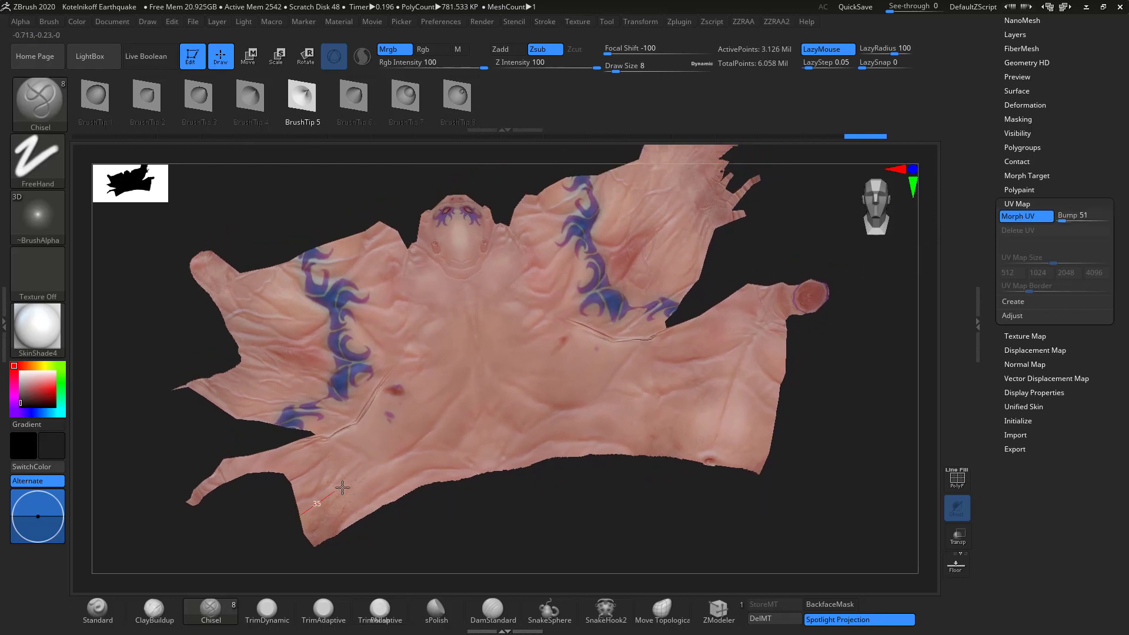
mouse_move(343, 488)
left_mouse_down()
mouse_move(405, 441)
mouse_move(269, 385)
left_mouse_up()
mouse_move(402, 355)
left_mouse_down()
mouse_move(382, 314)
mouse_move(329, 329)
left_mouse_up()
key("ctrl+z")
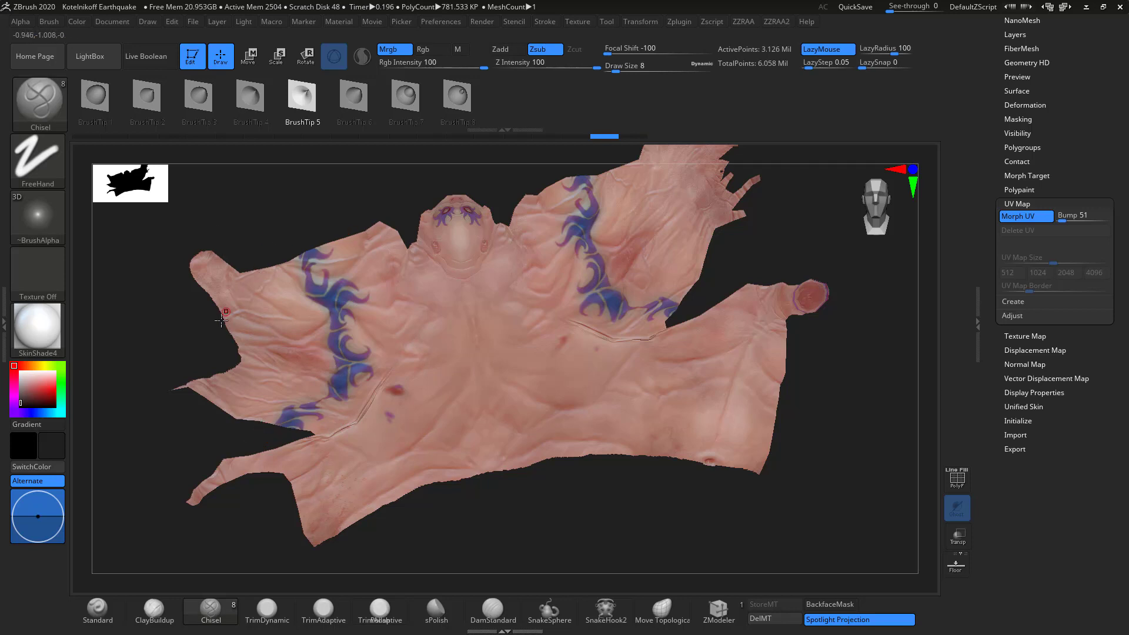
Draw a long looping Chisel stroke across the flattened body, from one arm over the chest and back, and turn off Morph UV.
mouse_move(247, 429)
left_mouse_down()
mouse_move(302, 315)
mouse_move(309, 383)
mouse_move(326, 257)
left_mouse_up()
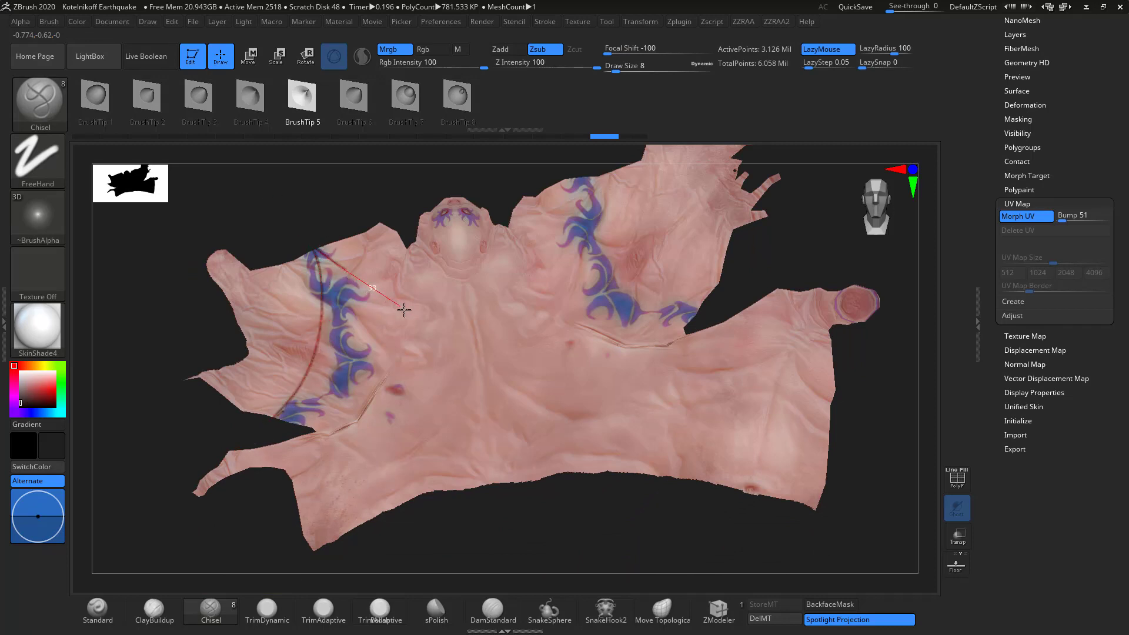
left_click_drag(404, 310, 374, 372)
mouse_move(398, 408)
left_mouse_down()
mouse_move(466, 390)
mouse_move(522, 300)
mouse_move(606, 327)
mouse_move(603, 240)
mouse_move(694, 188)
left_mouse_up()
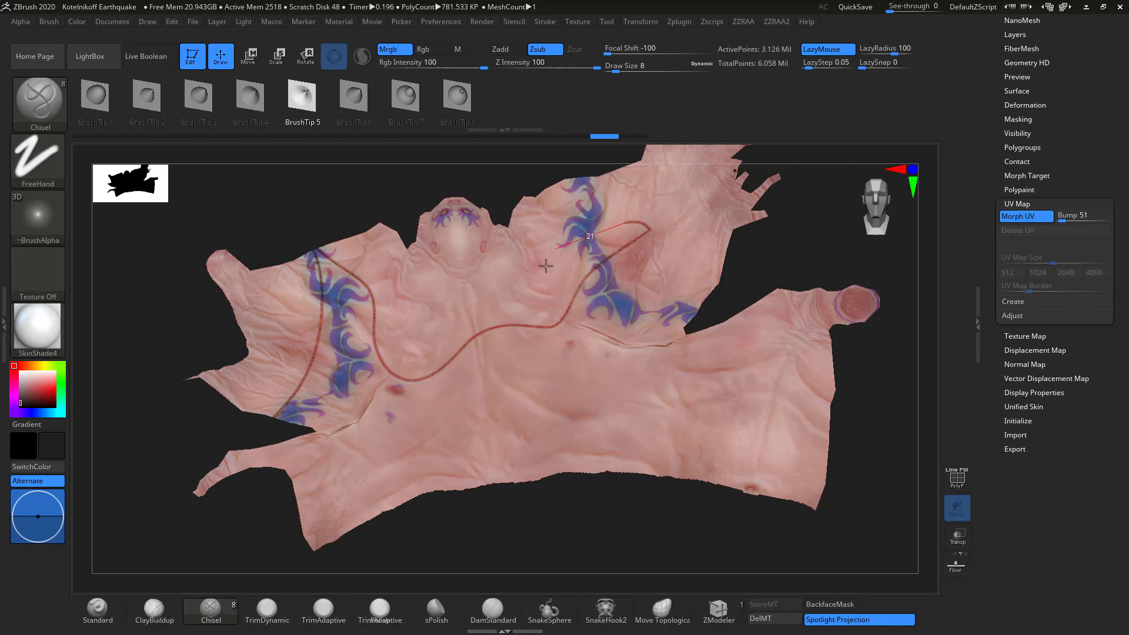
mouse_move(546, 266)
left_mouse_down()
mouse_move(419, 482)
mouse_move(373, 431)
mouse_move(762, 408)
mouse_move(642, 376)
mouse_move(364, 412)
mouse_move(247, 347)
mouse_move(564, 252)
mouse_move(497, 448)
mouse_move(396, 320)
mouse_move(231, 260)
left_mouse_up()
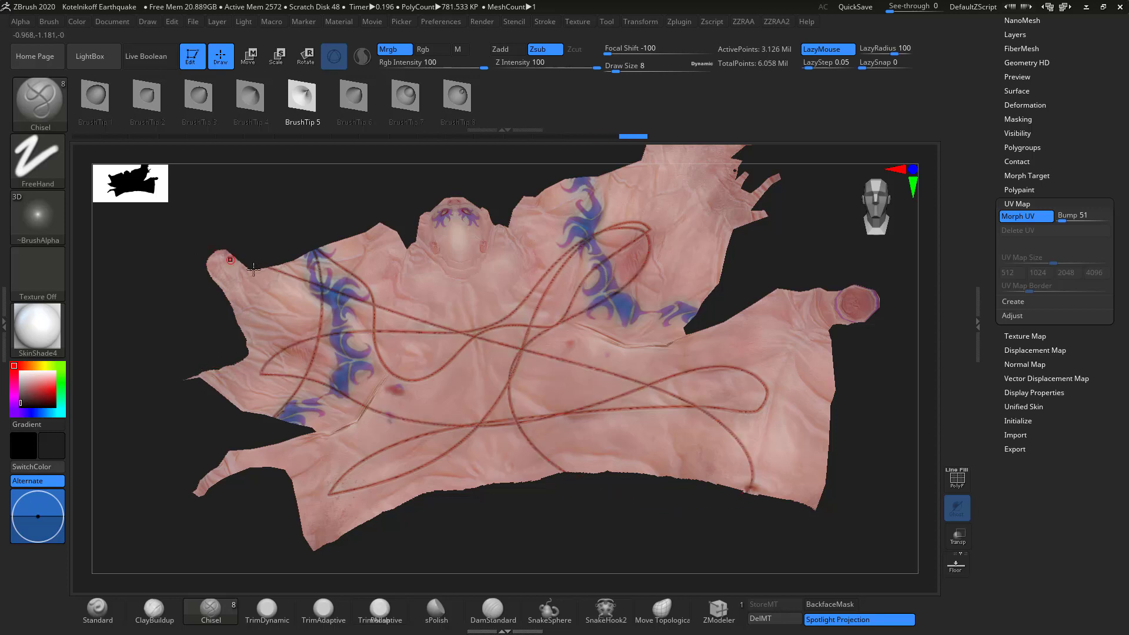
left_click(1016, 222)
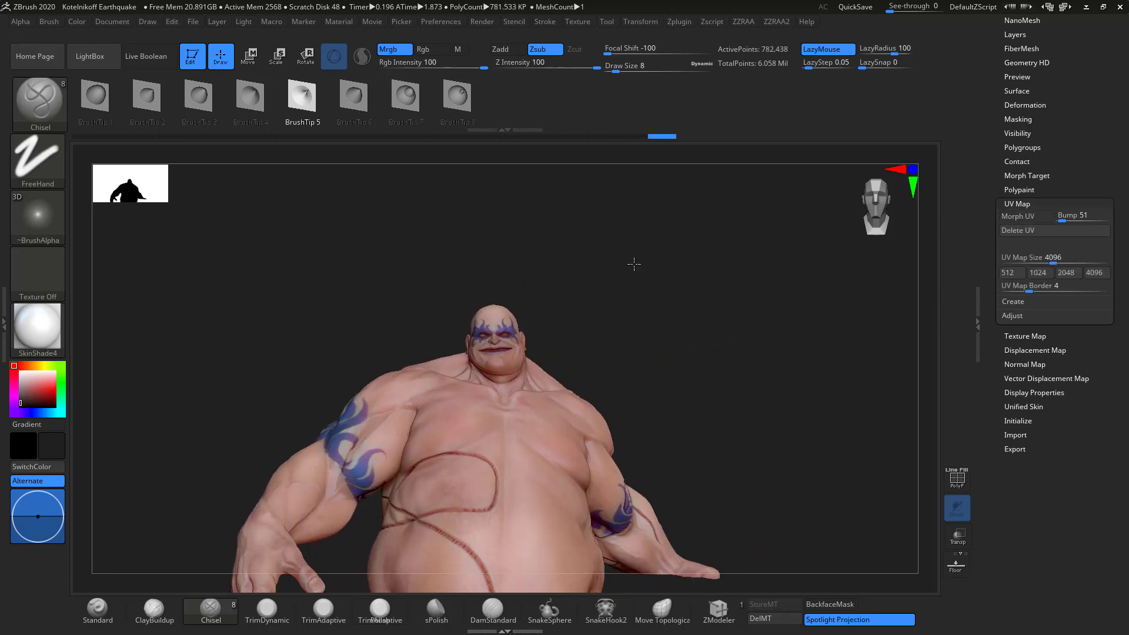
Inspect the Chisel stroke wrapping around the restored body from the front, side and back.
key("f")
left_click_drag(634, 263, 678, 252)
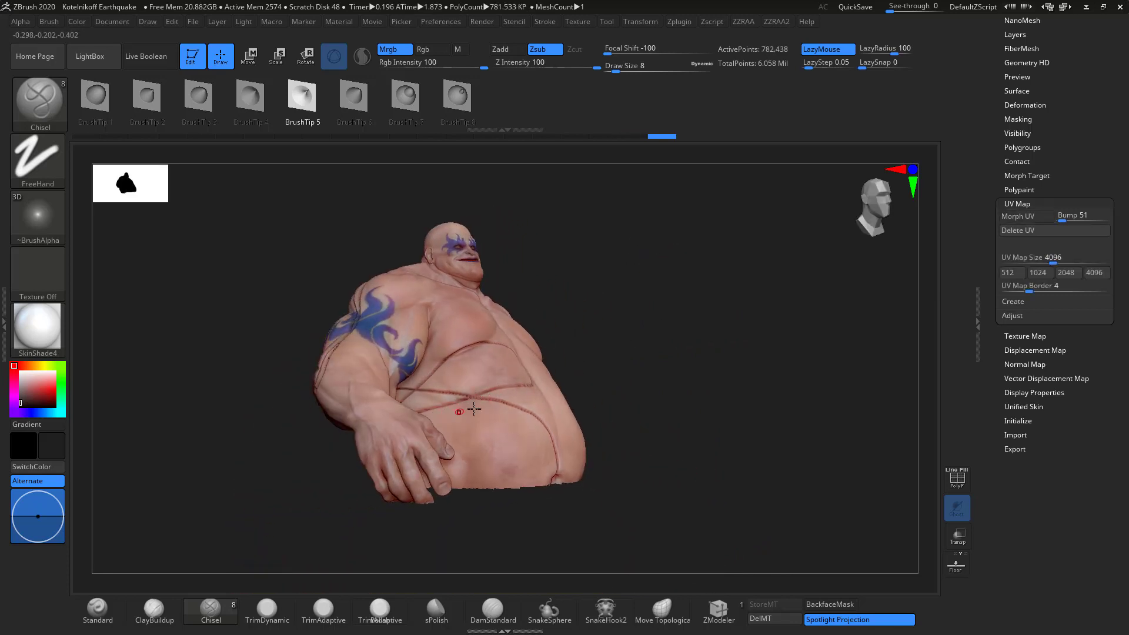
left_click_drag(255, 449, 373, 451)
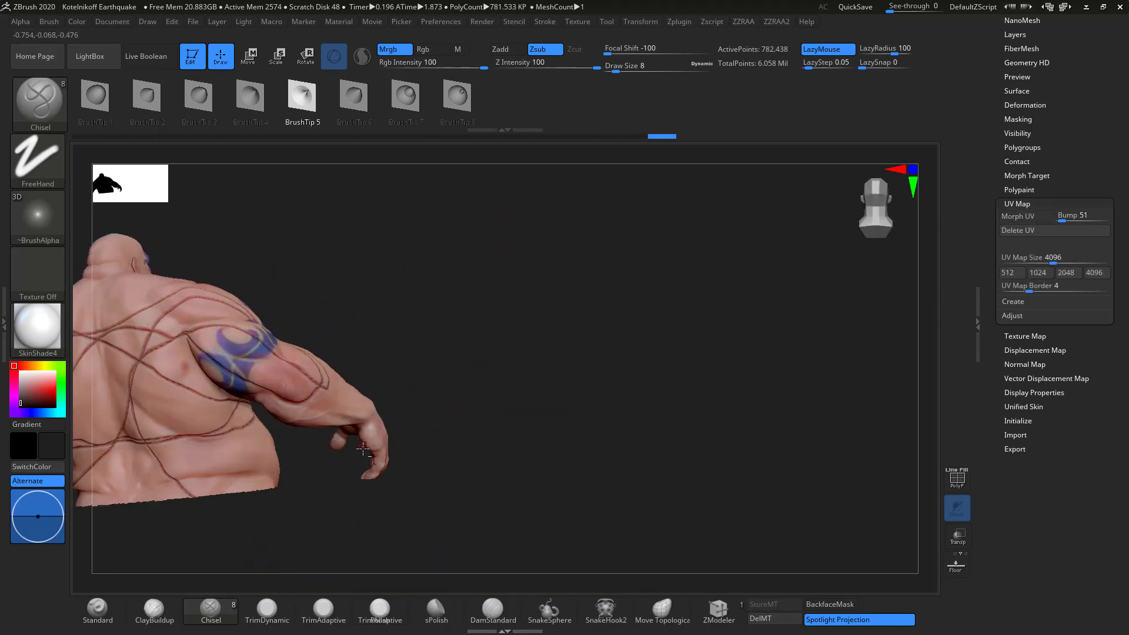
left_click_drag(282, 427, 444, 434, "alt")
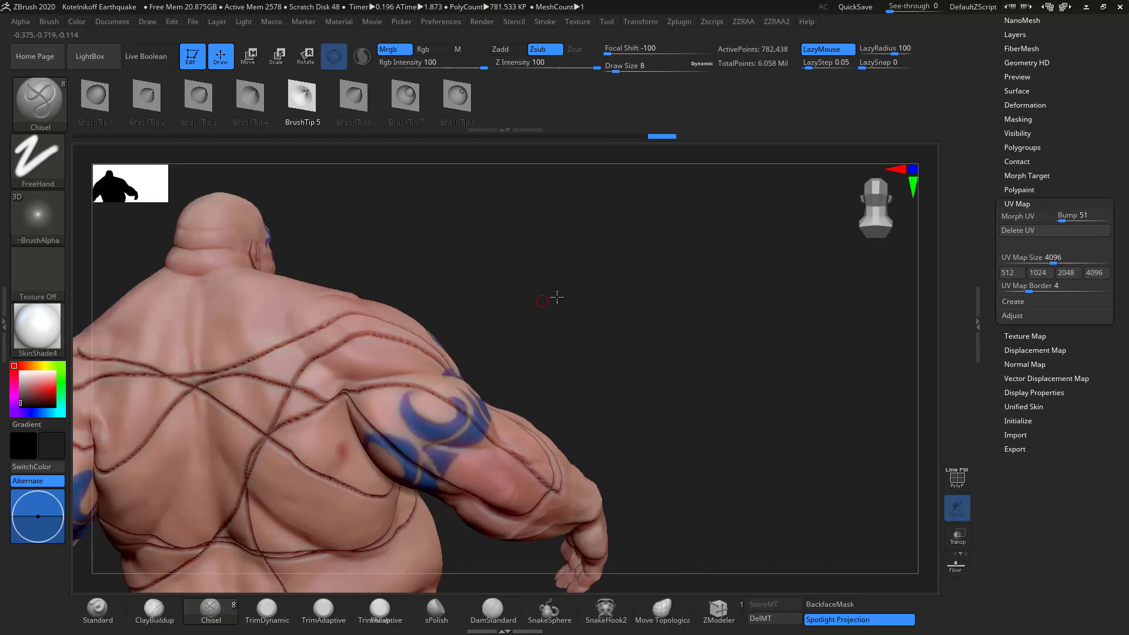
left_click_drag(623, 249, 253, 360)
Undo the Chisel stroke and go back to the clean flattened UV layout.
key("ctrl+z")
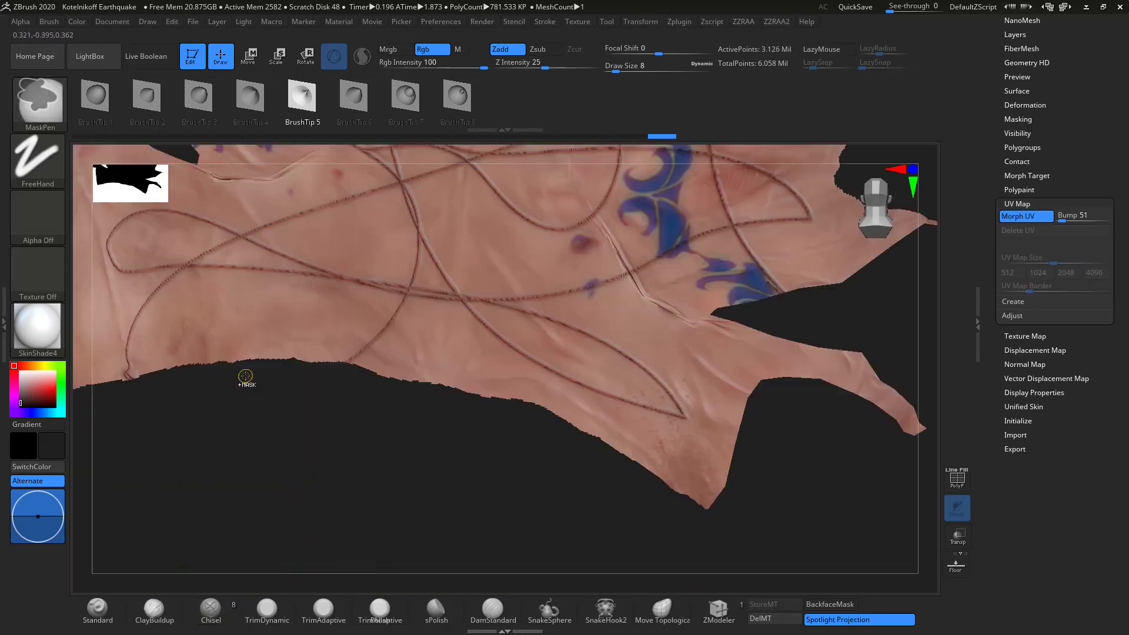
key("ctrl+z")
left_click_drag(368, 478, 441, 521, "alt")
Sculpt broad Standard brush strokes over the flattened body, turn off Morph UV, and inspect the result from the front.
left_click(98, 610)
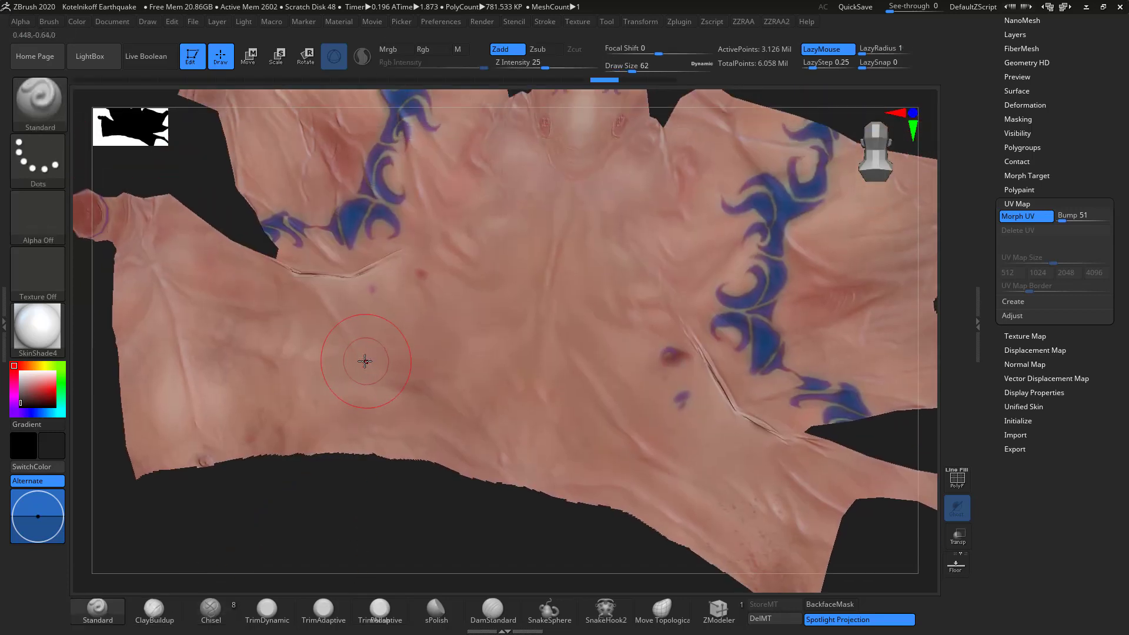
mouse_move(197, 400)
left_mouse_down()
mouse_move(373, 394)
mouse_move(387, 257)
mouse_move(488, 196)
left_mouse_up()
left_click_drag(348, 552, 318, 595, "alt")
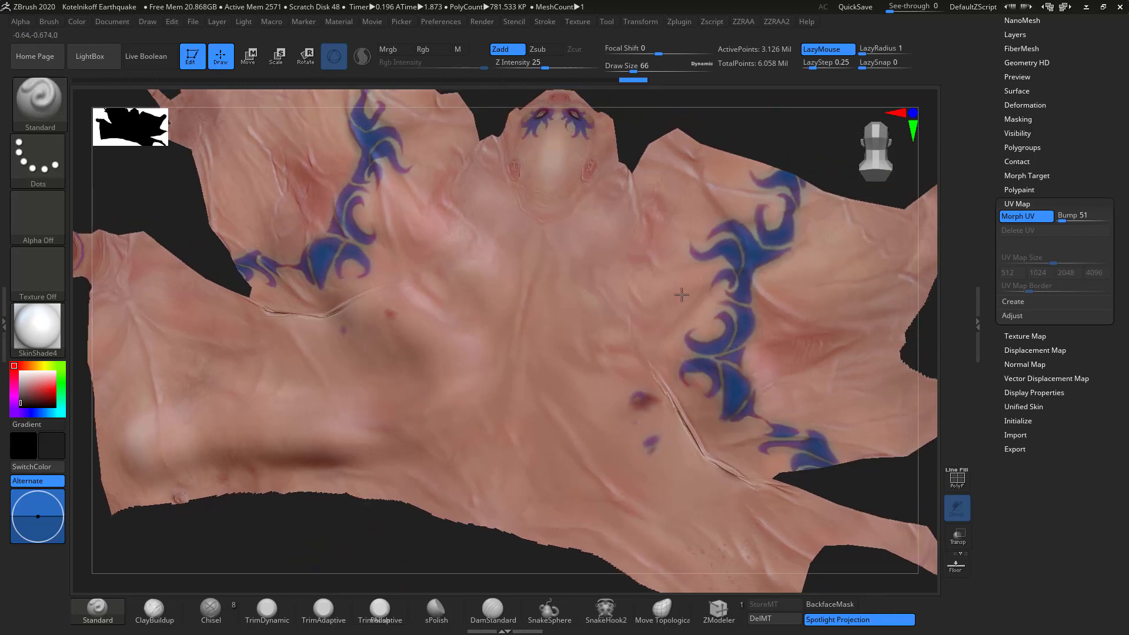
mouse_move(677, 335)
left_mouse_down()
mouse_move(779, 226)
mouse_move(544, 459)
mouse_move(729, 421)
mouse_move(508, 228)
mouse_move(271, 181)
mouse_move(312, 139)
left_mouse_up()
left_click(1003, 219)
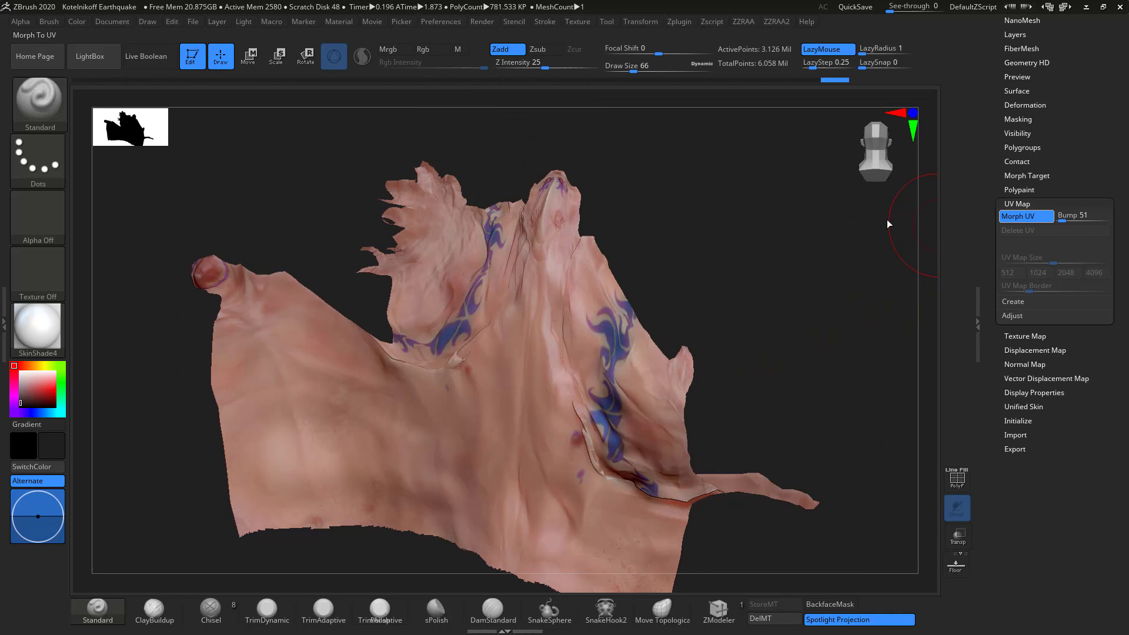
left_click_drag(651, 288, 484, 215, "alt")
left_click_drag(744, 253, 615, 237, "alt")
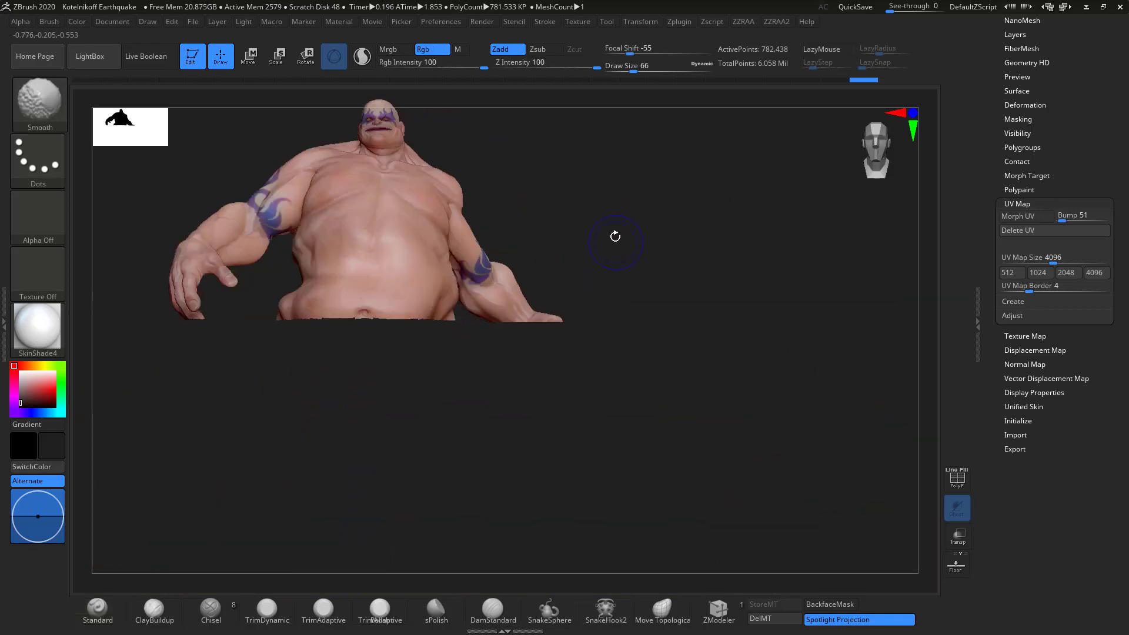
Undo the Standard brush strokes and turn off Morph UV for the clean body.
key("ctrl+u")
key("ctrl+z")
key("ctrl+z")
key("ctrl+z")
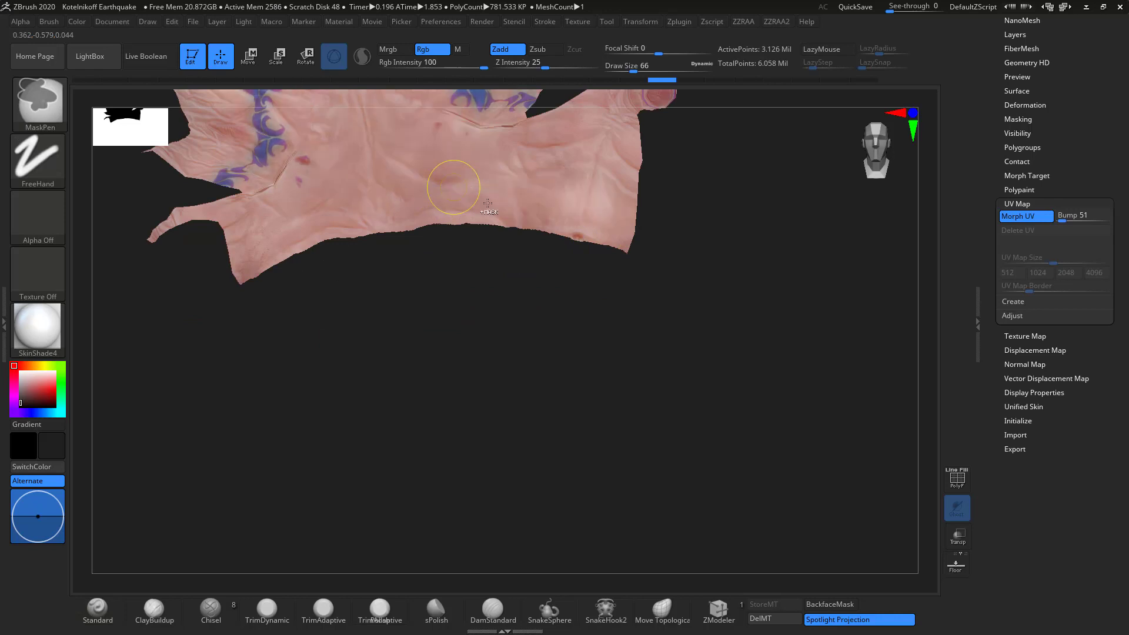
left_click(997, 221)
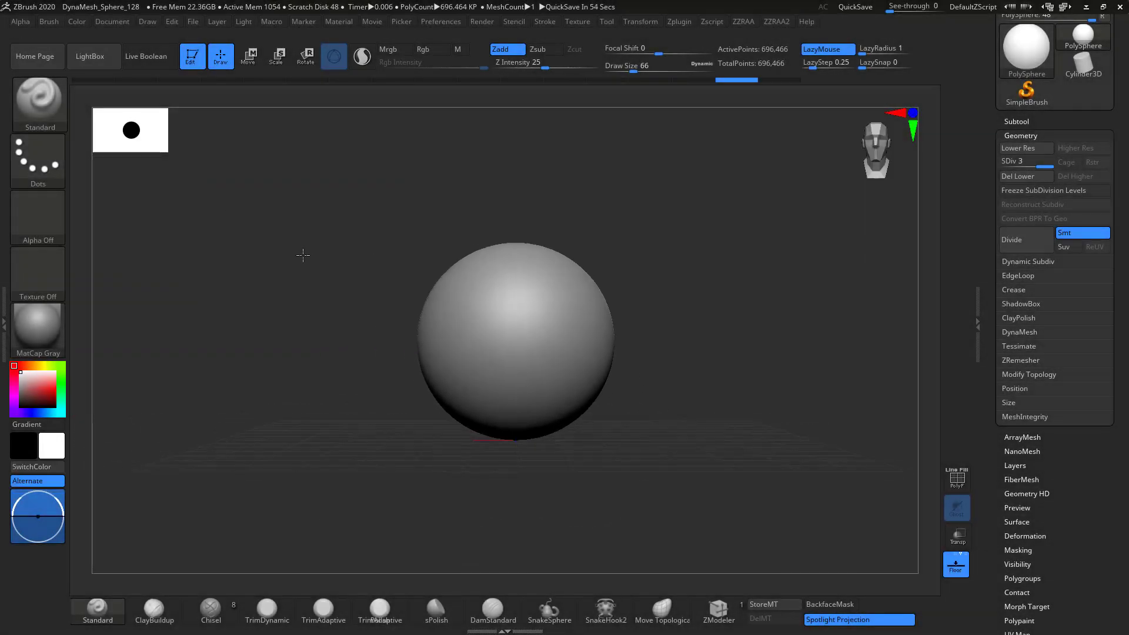
Choose the DecoCurveDots brush for sculpting on the plain sphere.
key("b")
key("d")
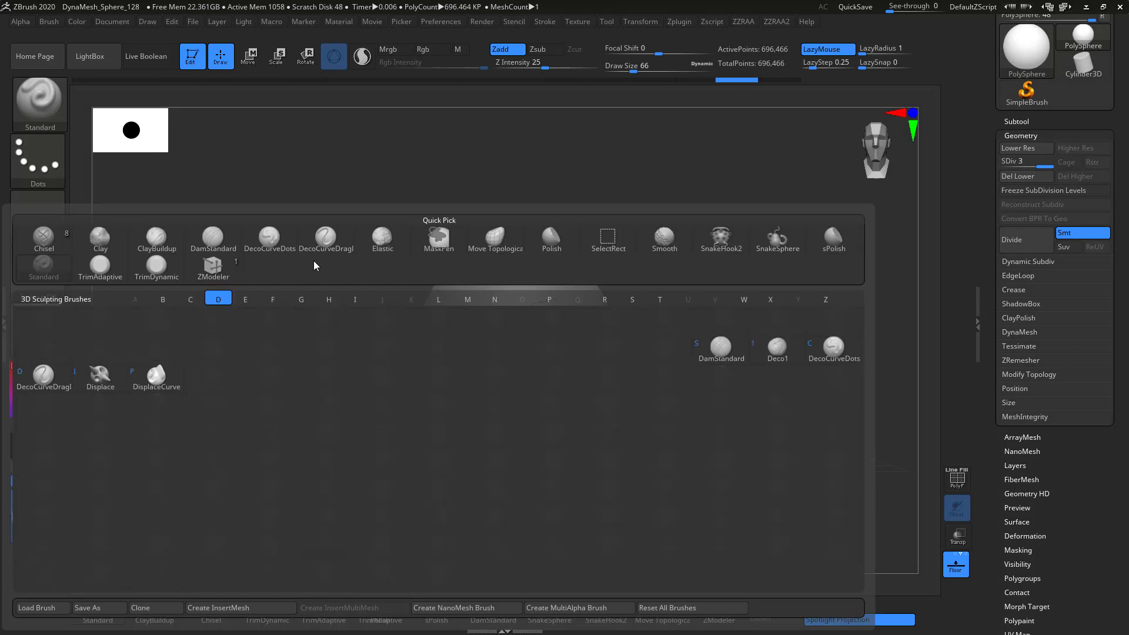
mouse_move(838, 359)
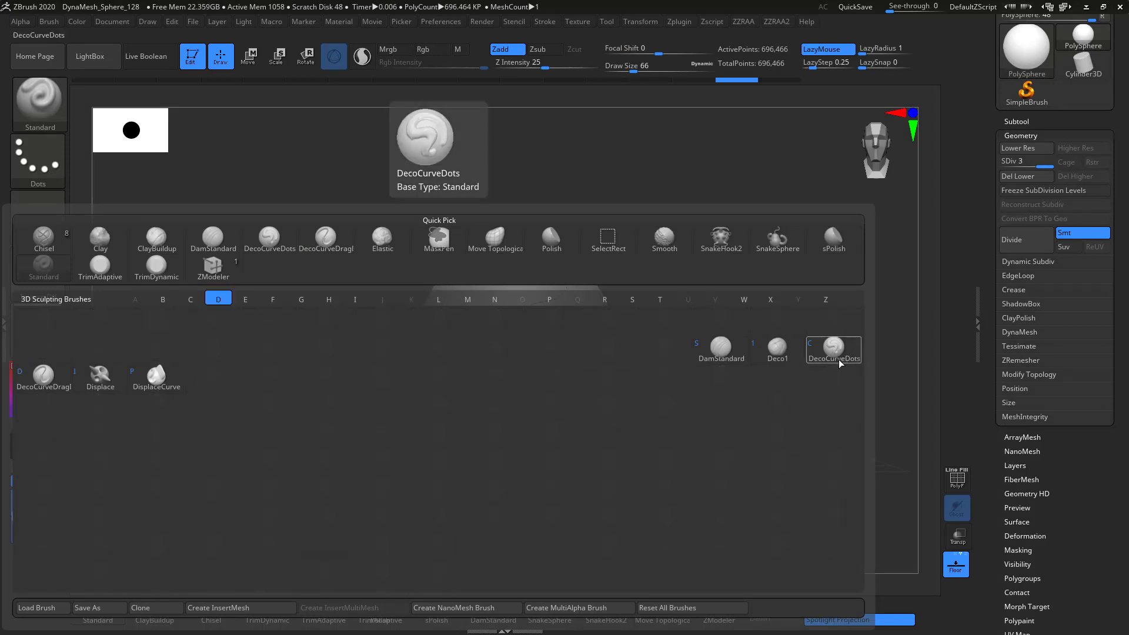
mouse_move(42, 382)
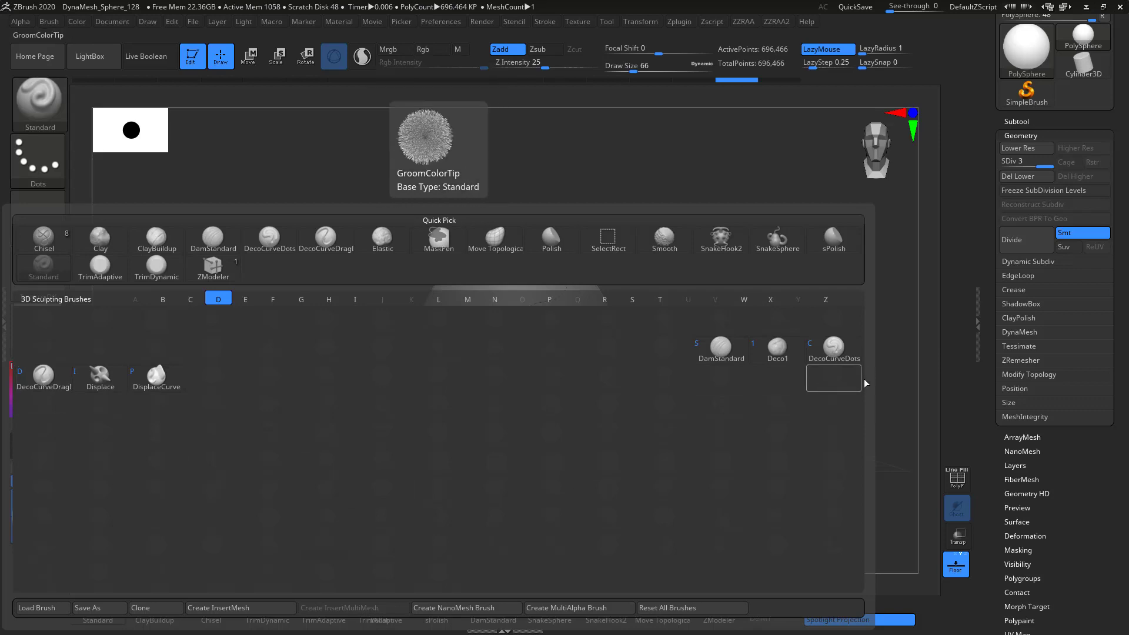
left_click(838, 348)
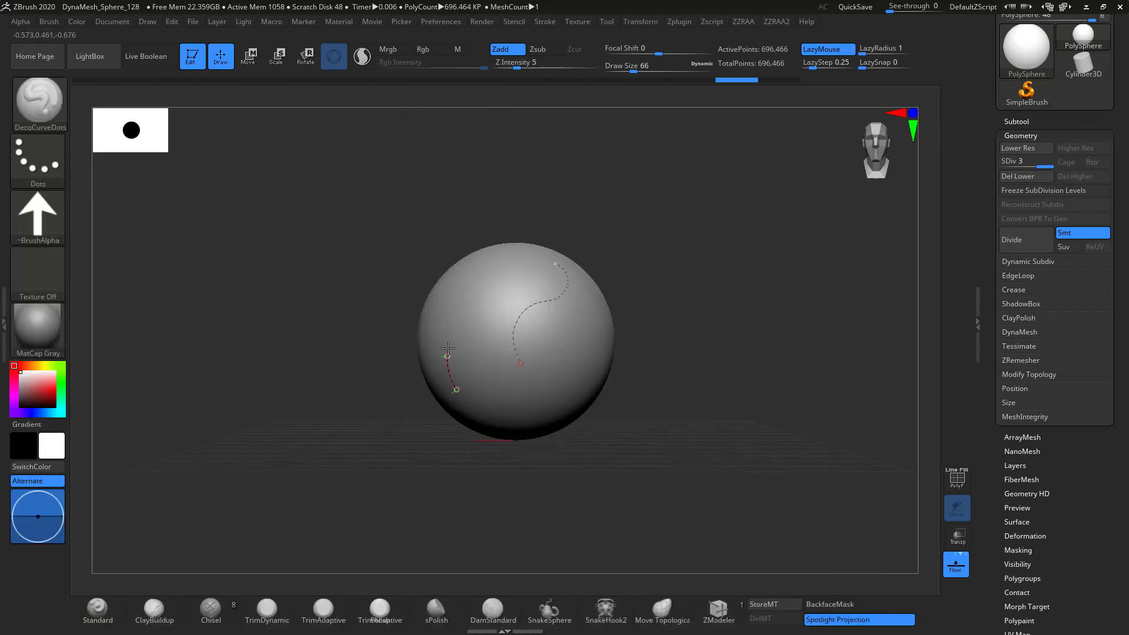
Try DecoCurveDots on the back of the sphere: draw an S-shaped curve, sculpt along it, and undo the raised ridge.
left_click_drag(504, 279, 512, 279)
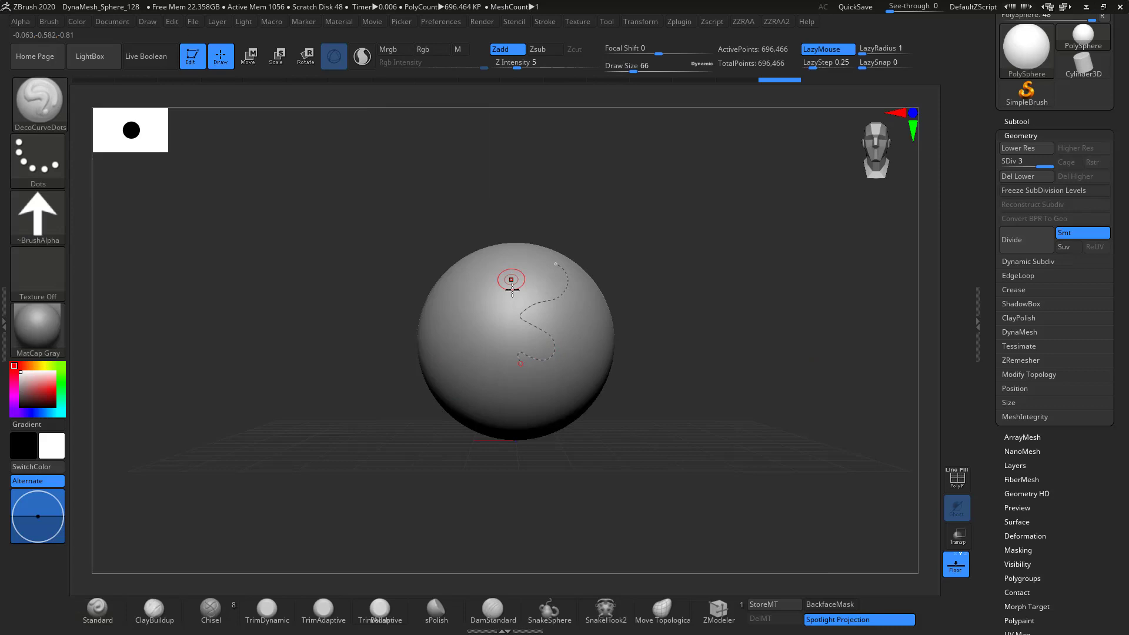
mouse_move(649, 318)
left_mouse_down()
mouse_move(744, 310)
mouse_move(738, 350)
left_mouse_up()
mouse_move(524, 415)
left_mouse_down()
mouse_move(572, 335)
mouse_move(486, 279)
mouse_move(535, 275)
mouse_move(520, 275)
left_mouse_up()
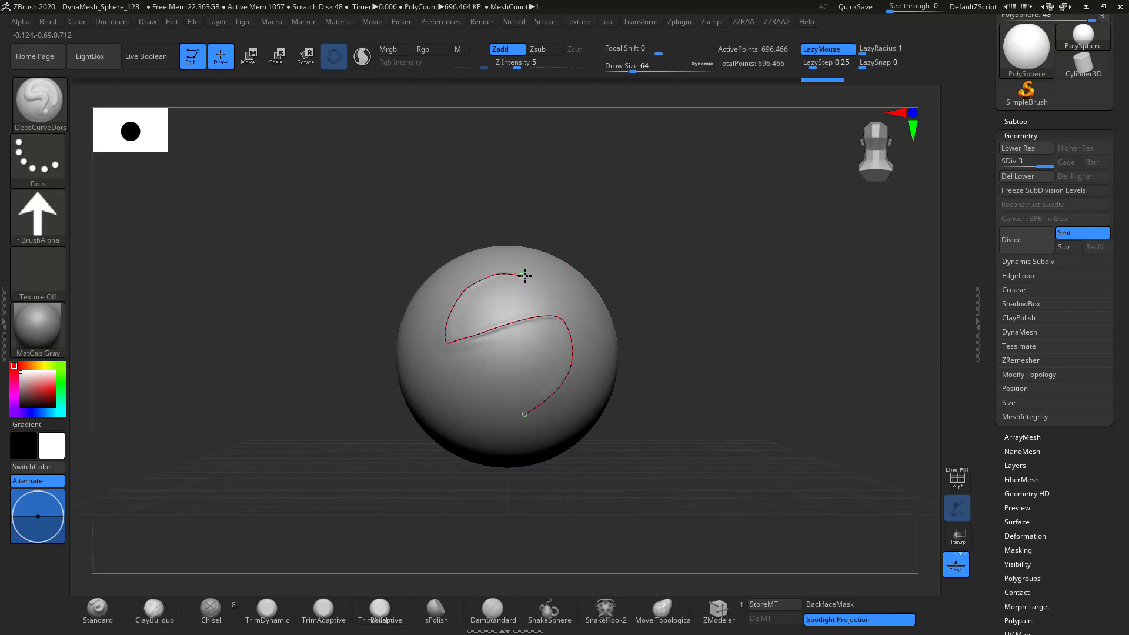
left_click_drag(528, 275, 531, 273)
left_click(521, 274)
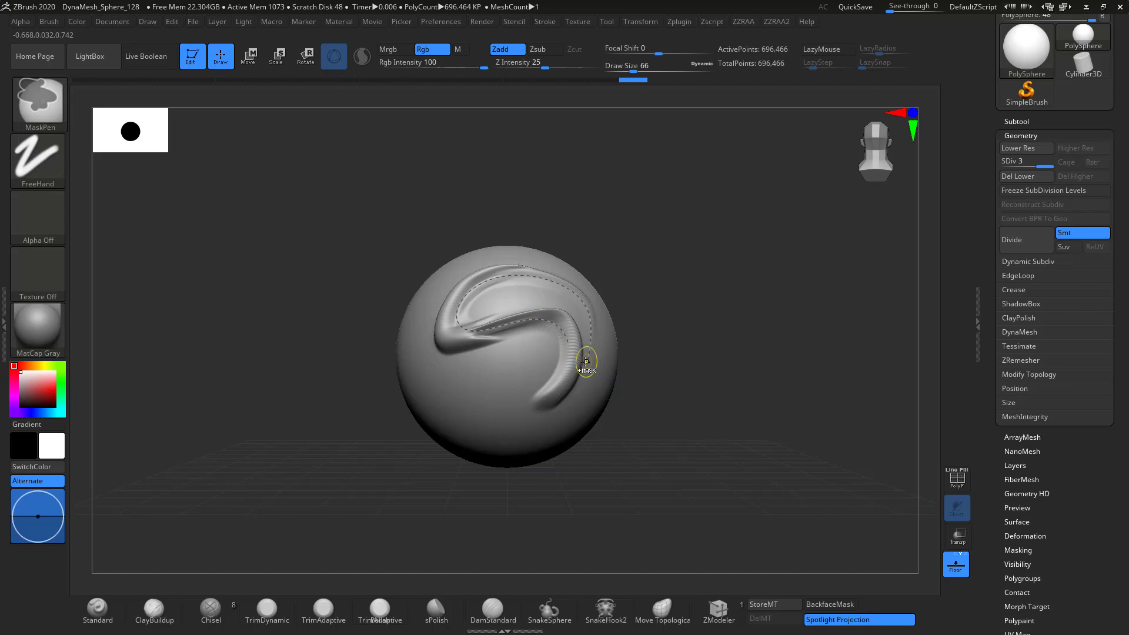
key("ctrl+z")
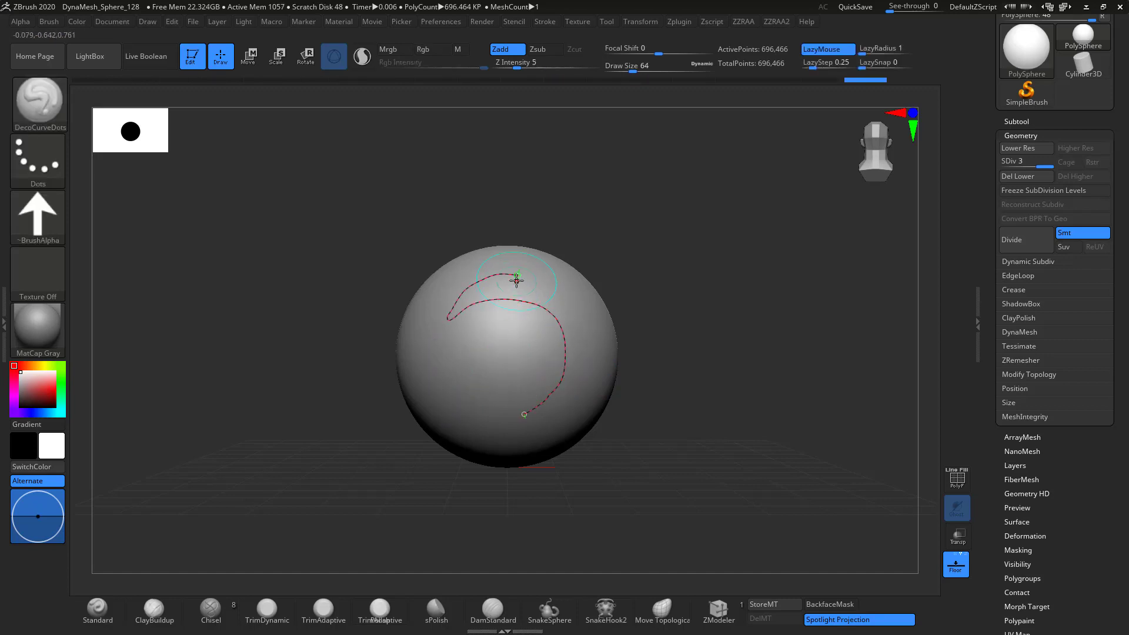
Draw a spiral DecoCurveDots curve on the sphere's front and sculpt a ridge along it.
left_click_drag(661, 347, 823, 338)
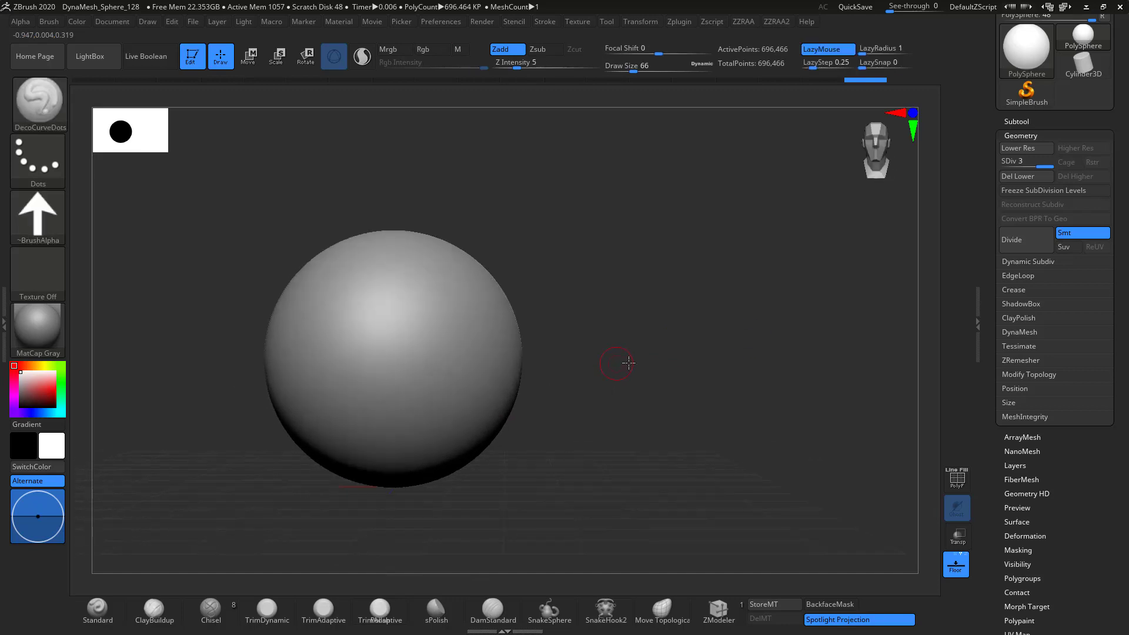
left_click_drag(627, 362, 703, 361, "alt")
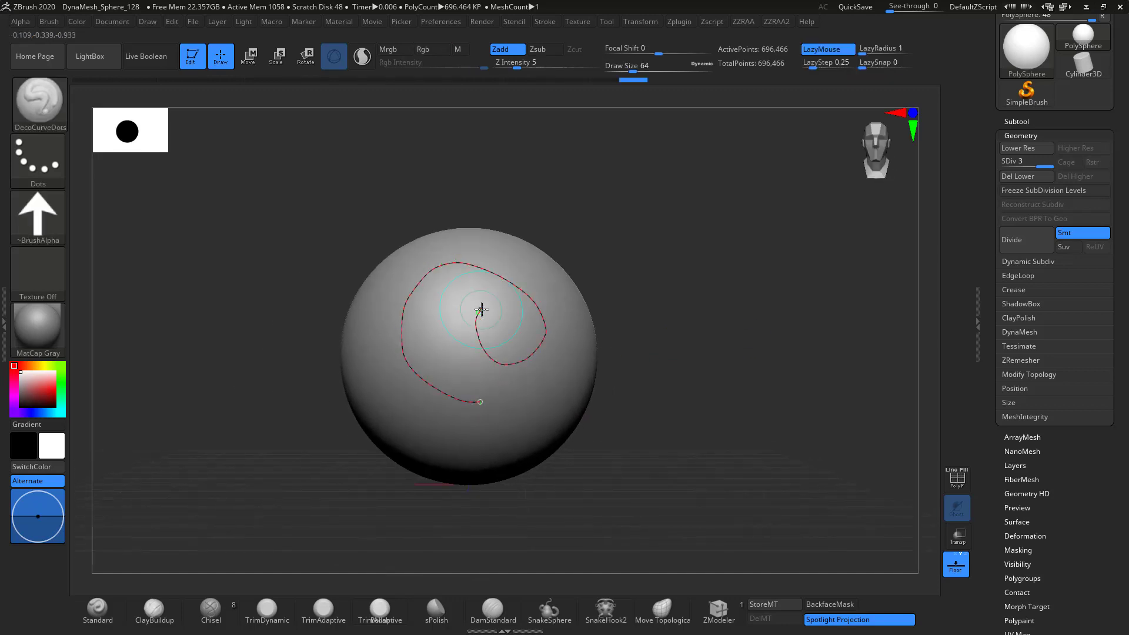
key("shift")
left_click_drag(464, 312, 479, 341, "shift")
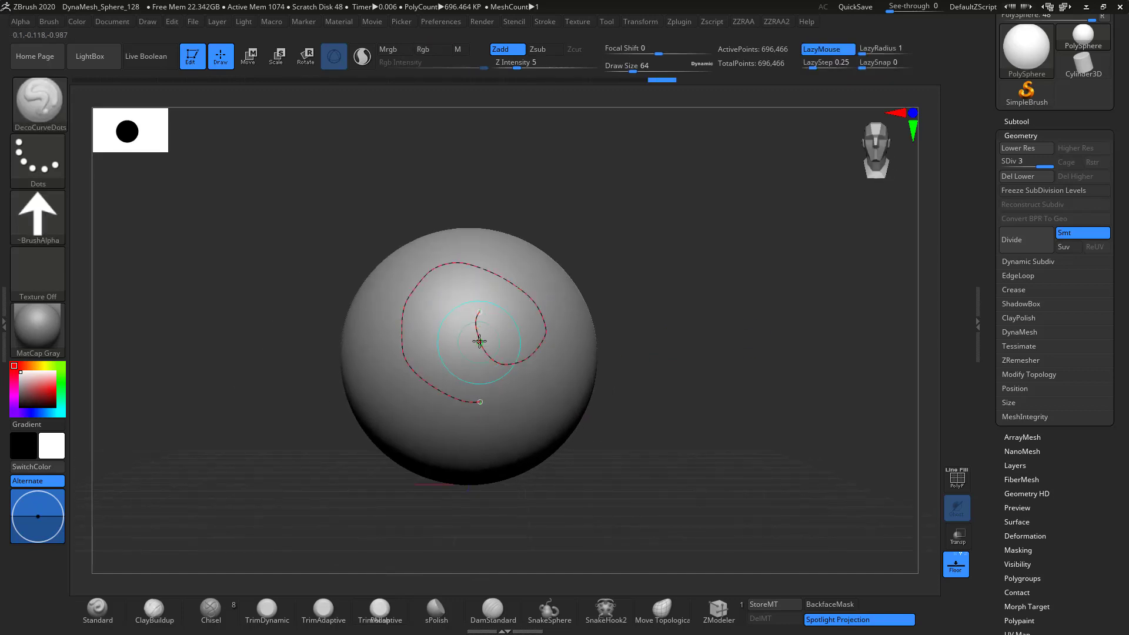
left_click(481, 311)
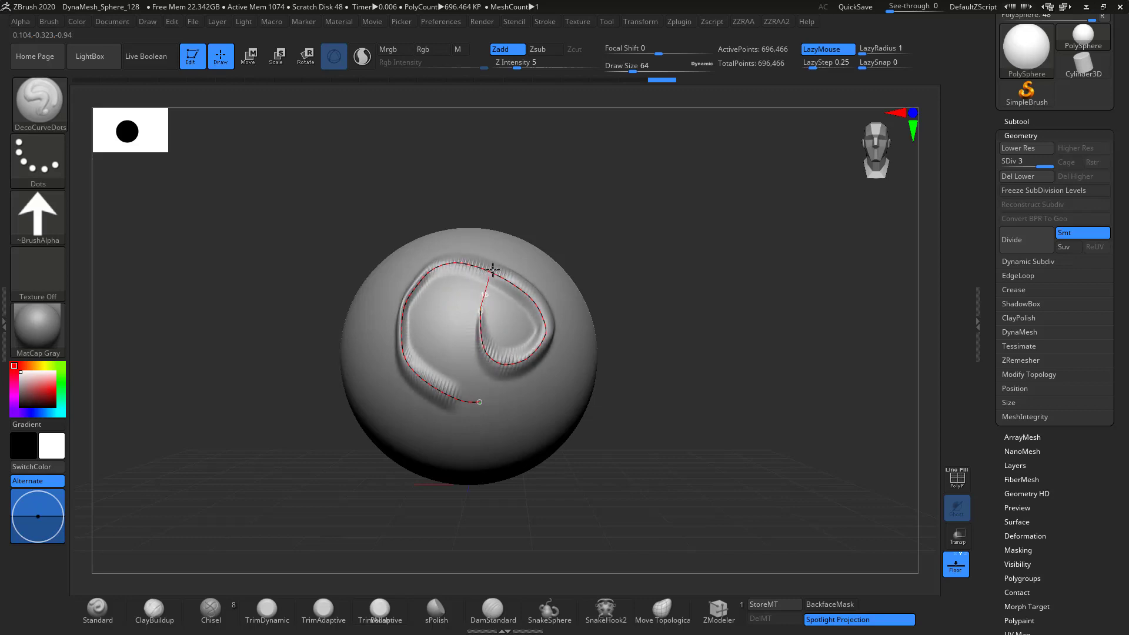
Try adding more curved DecoCurveDots ridges that overlap the spiral across the sphere's front.
mouse_move(595, 270)
left_mouse_down()
mouse_move(544, 292)
mouse_move(587, 273)
left_mouse_up()
key("ctrl+z")
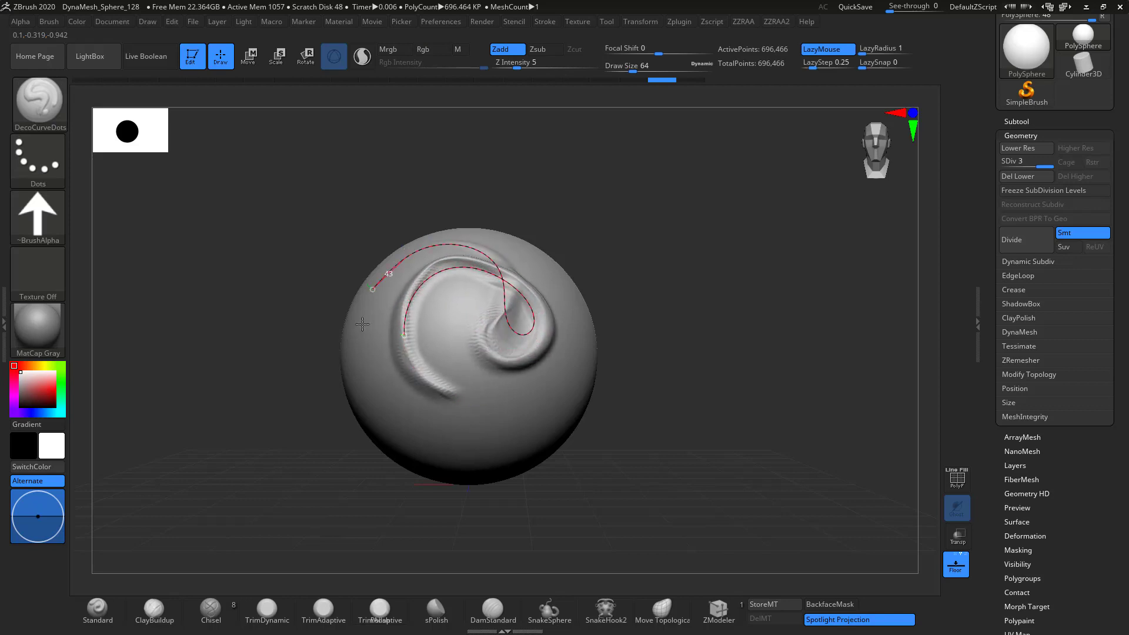
mouse_move(430, 434)
left_mouse_down()
mouse_move(438, 469)
mouse_move(556, 326)
mouse_move(498, 455)
mouse_move(568, 403)
mouse_move(575, 363)
left_mouse_up()
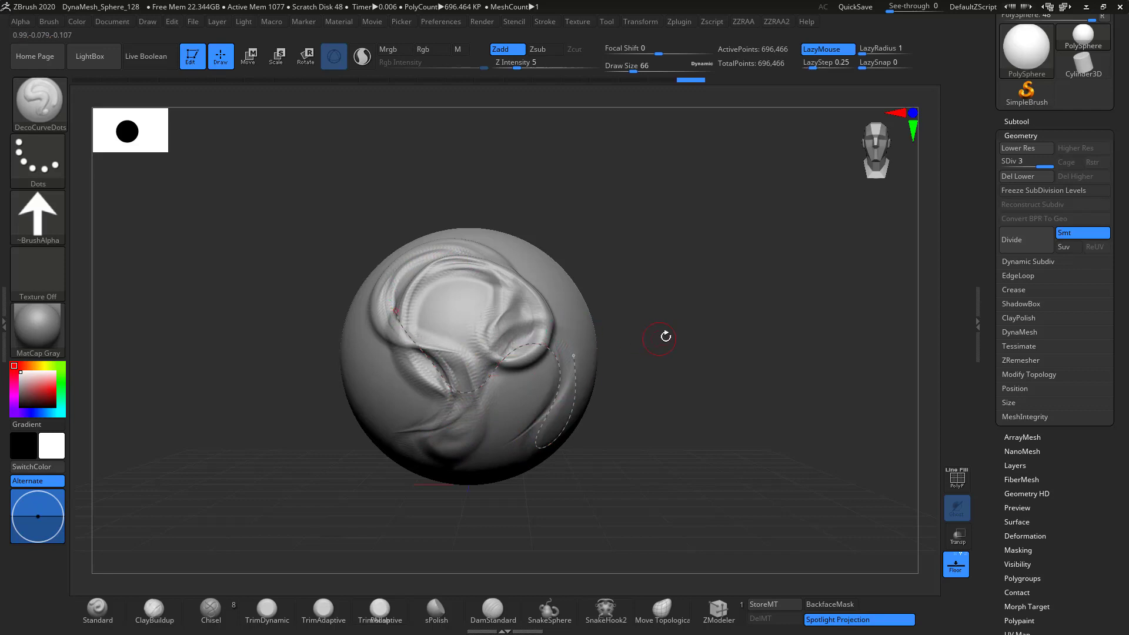
mouse_move(665, 335)
left_mouse_down()
mouse_move(681, 353)
mouse_move(655, 332)
mouse_move(608, 336)
left_mouse_up()
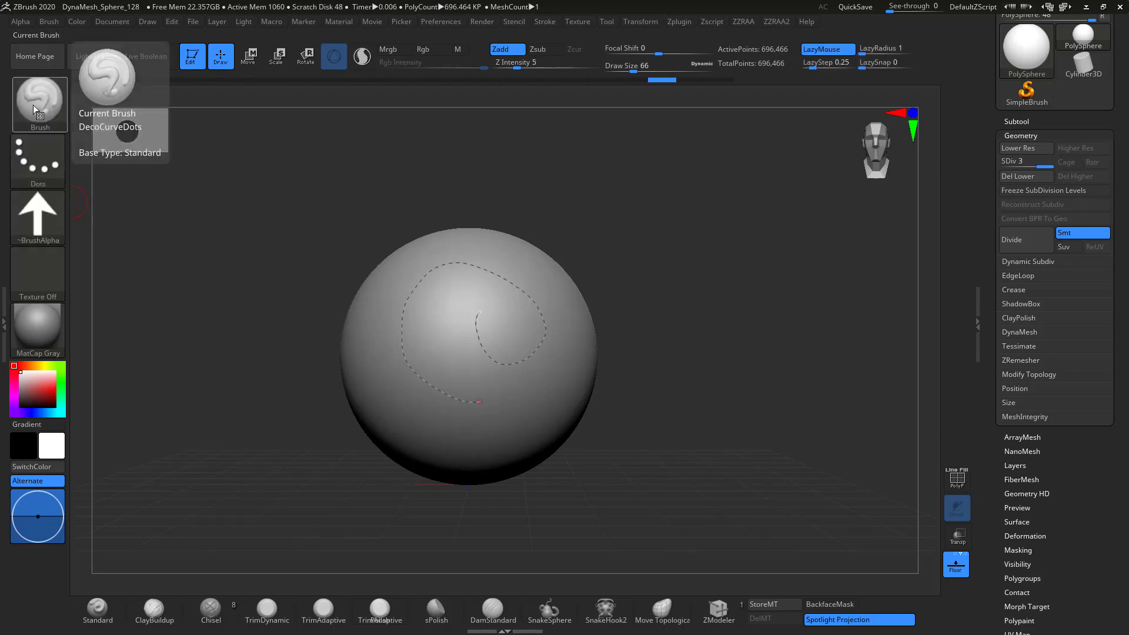
Switch to the DecoCurveDrag brush and sculpt thin looping ridges on the sphere, bending the curve between its ends.
key("b")
key("d")
left_click(56, 311)
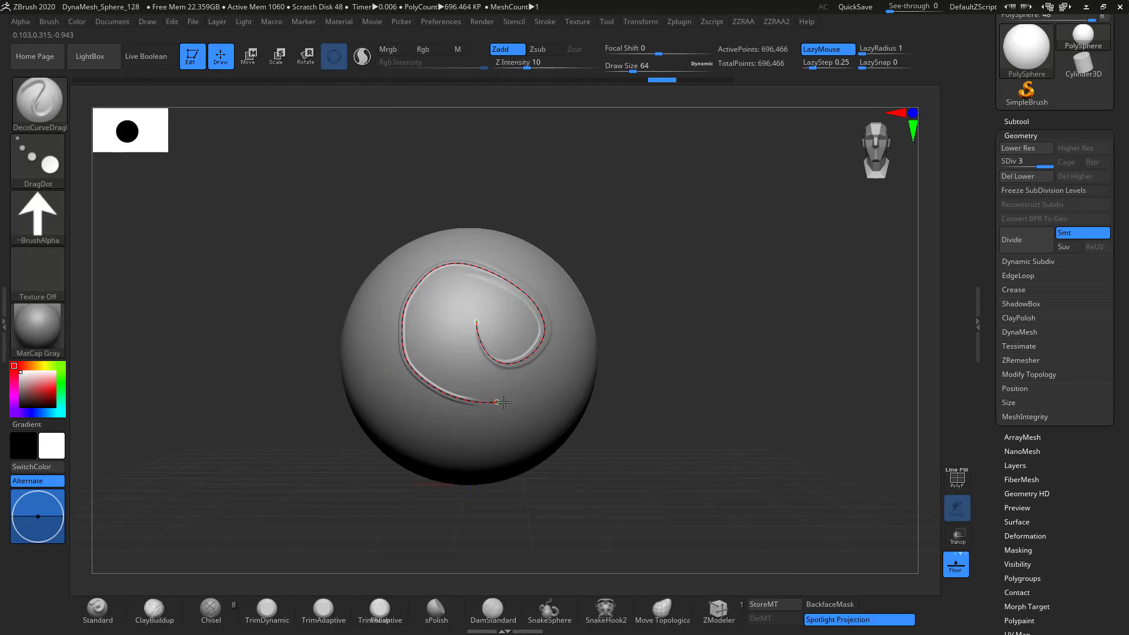
mouse_move(568, 318)
left_mouse_down()
mouse_move(499, 254)
mouse_move(431, 257)
mouse_move(352, 308)
mouse_move(482, 415)
mouse_move(406, 438)
mouse_move(384, 405)
left_mouse_up()
mouse_move(538, 355)
left_mouse_down()
mouse_move(512, 393)
mouse_move(533, 410)
left_mouse_up()
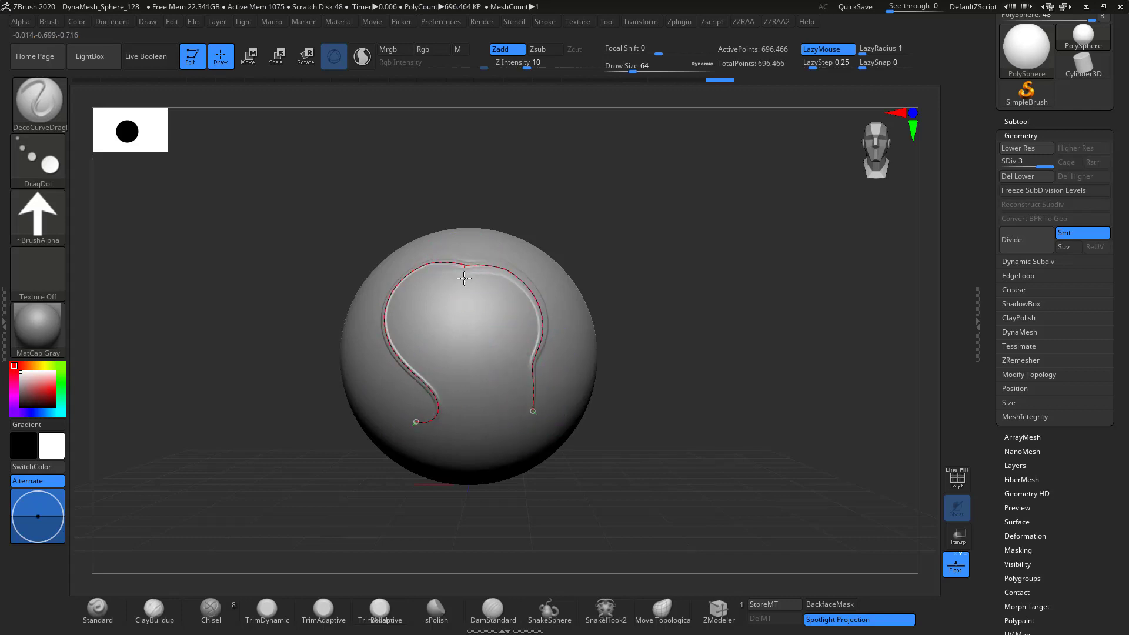
mouse_move(464, 277)
left_mouse_down()
mouse_move(467, 312)
mouse_move(461, 294)
mouse_move(476, 271)
mouse_move(519, 250)
mouse_move(550, 261)
mouse_move(565, 332)
mouse_move(477, 385)
mouse_move(288, 360)
mouse_move(456, 285)
mouse_move(486, 308)
left_mouse_up()
left_click_drag(644, 261, 663, 267)
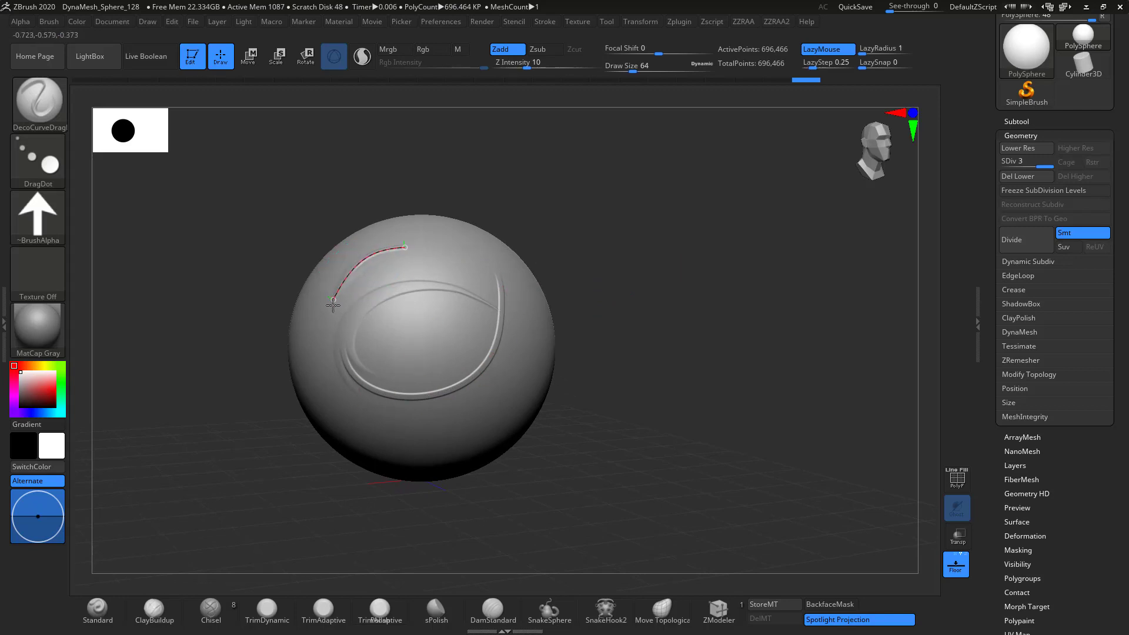
Set Z Intensity to 64, apply it to the short curve beside the oval, and move both curve ends to new spots.
left_click_drag(552, 66, 576, 68)
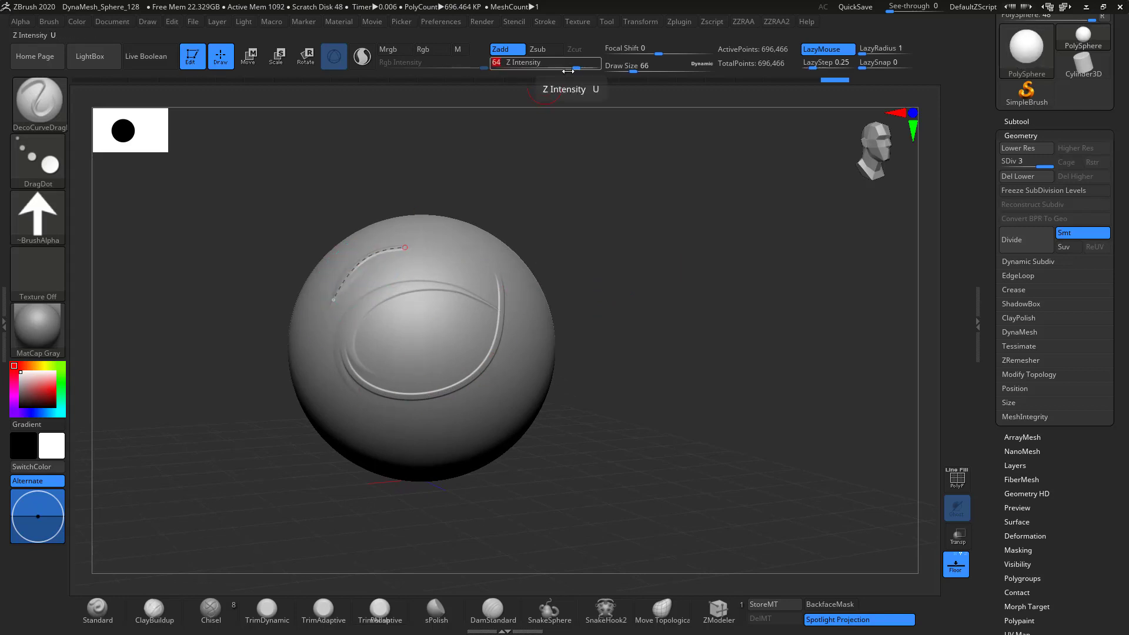
left_click(341, 294)
mouse_move(230, 262)
left_mouse_down()
mouse_move(287, 277)
mouse_move(279, 281)
left_mouse_up()
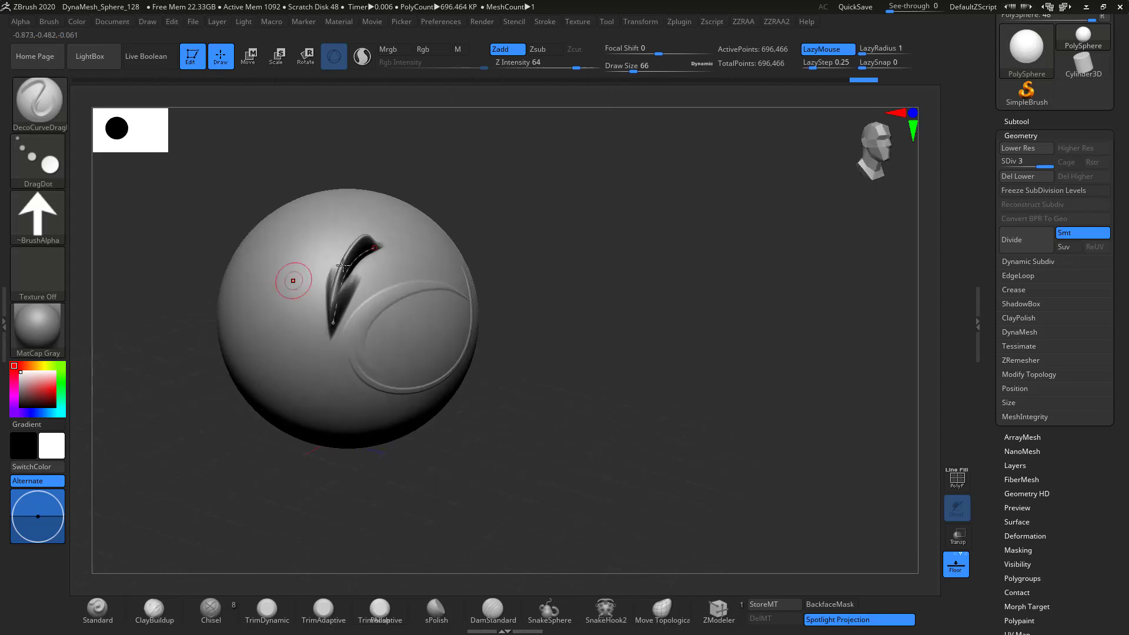
mouse_move(376, 248)
left_mouse_down()
mouse_move(411, 241)
mouse_move(355, 235)
mouse_move(311, 304)
mouse_move(354, 388)
mouse_move(392, 407)
left_mouse_up()
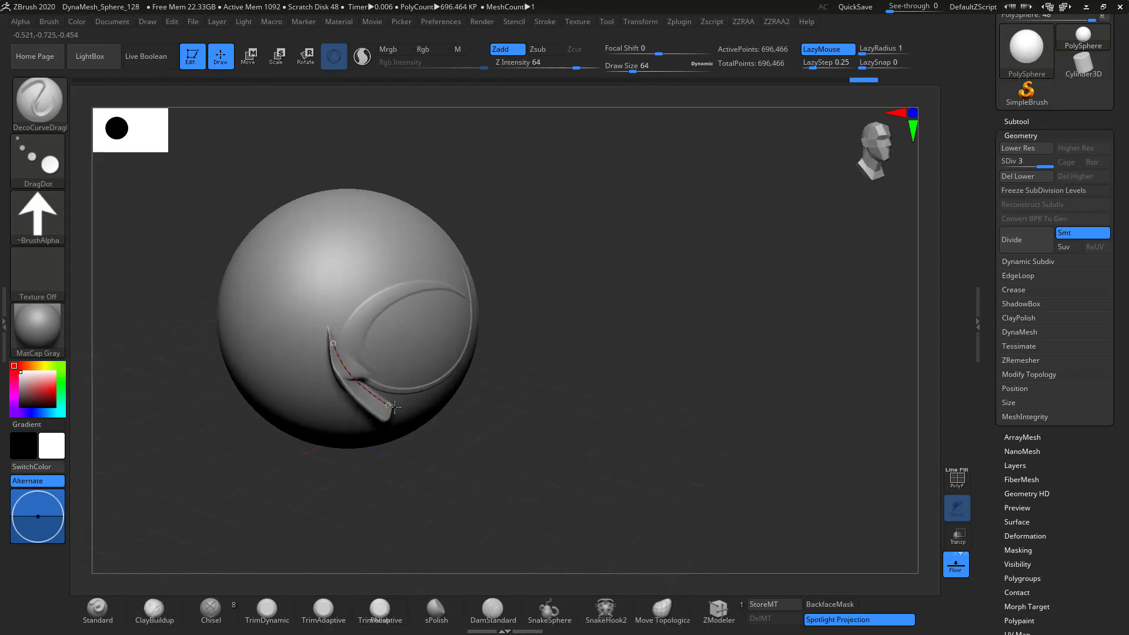
left_click_drag(332, 356, 312, 247)
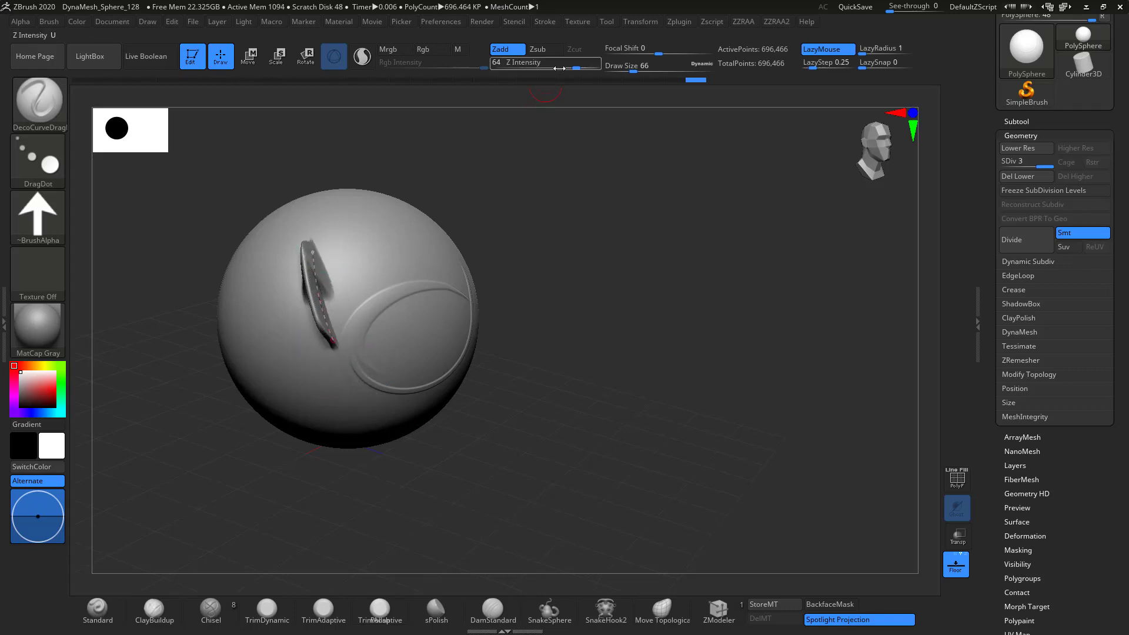
Set Z Intensity to 10 and pull the short curve's upper end toward the top of the sphere.
left_click_drag(547, 63, 526, 65)
left_click_drag(314, 247, 330, 219)
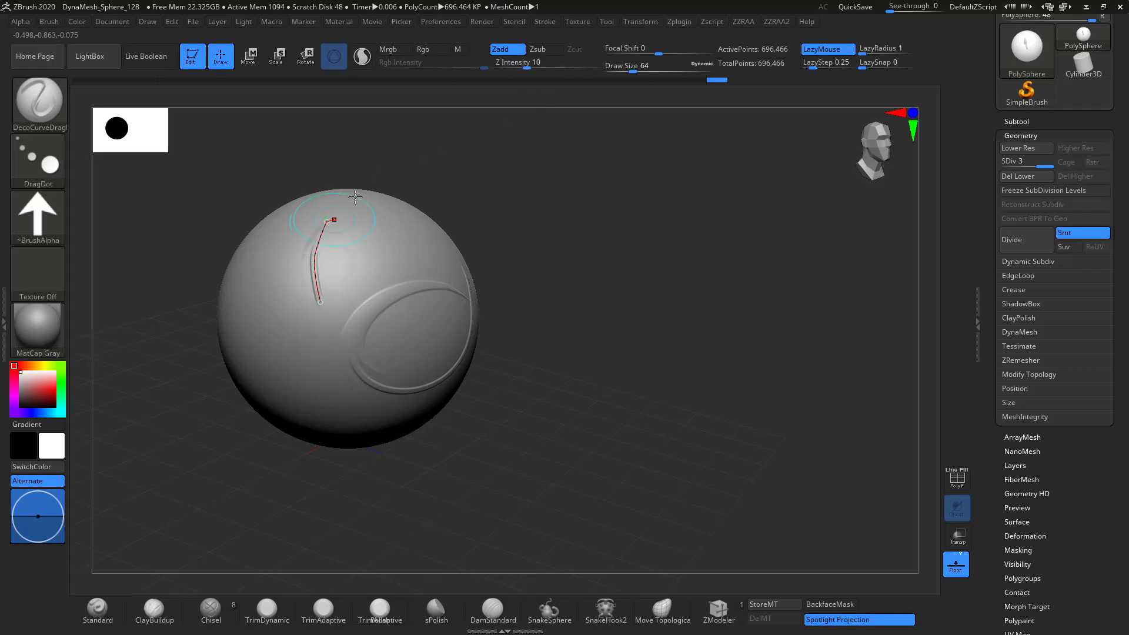
left_click_drag(372, 184, 416, 185)
Set Z Intensity to 19 and reshape the short curve into an arched ridge near the top of the sphere.
left_click_drag(528, 67, 540, 67)
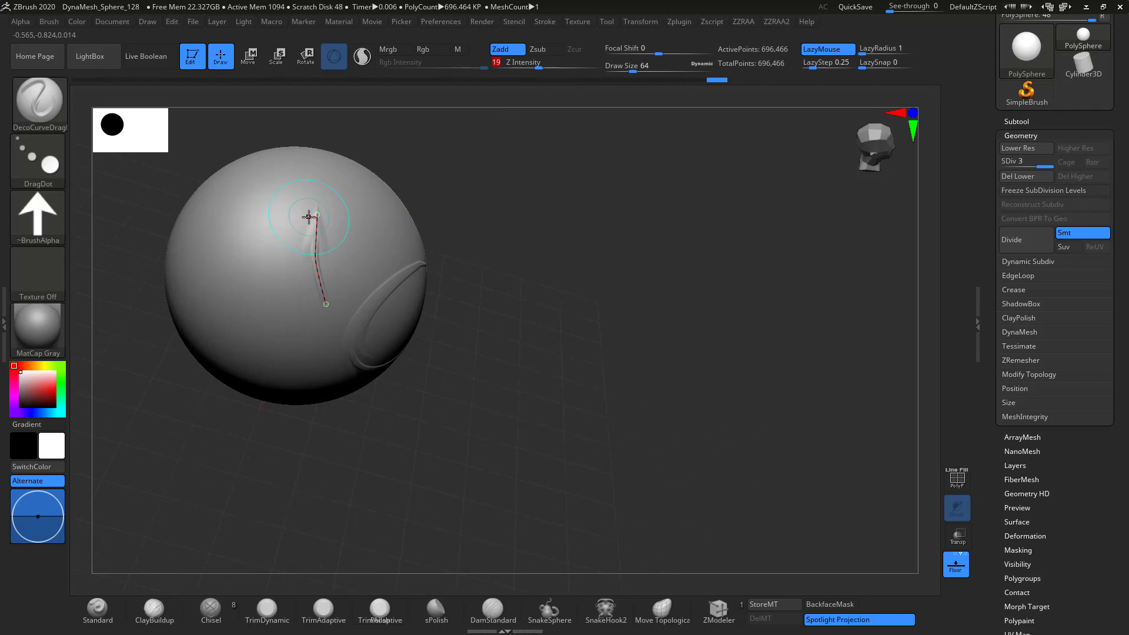
left_click_drag(314, 216, 346, 193)
left_click_drag(460, 147, 405, 174)
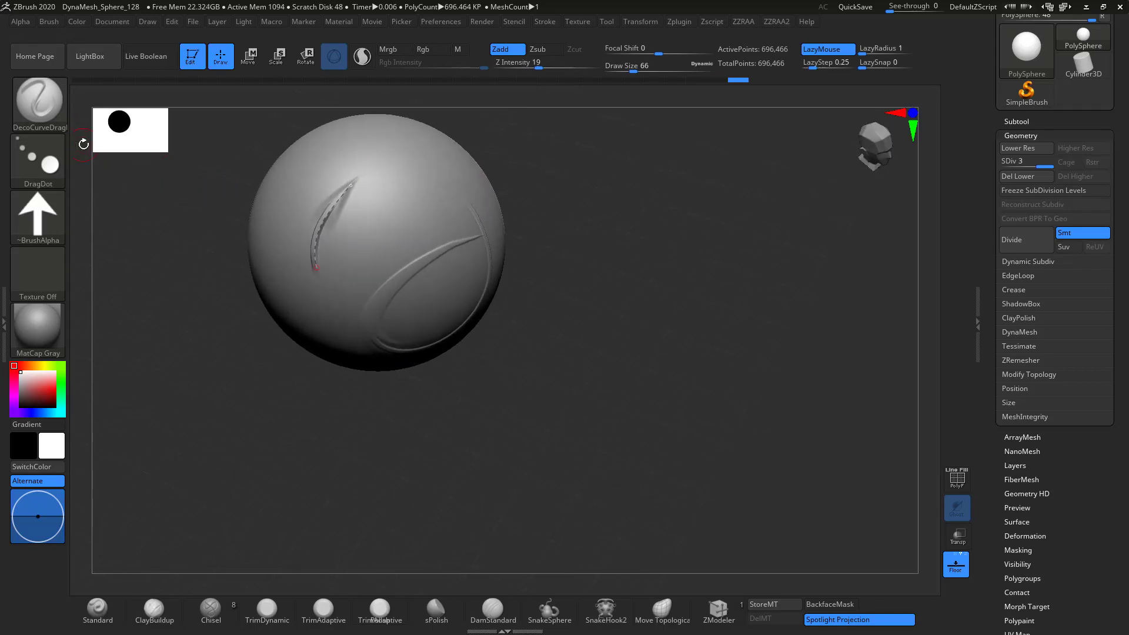
Switch to the DecoCurveDots brush and pull the short curve's upper end across the sphere toward its lower edge.
key("b")
key("d")
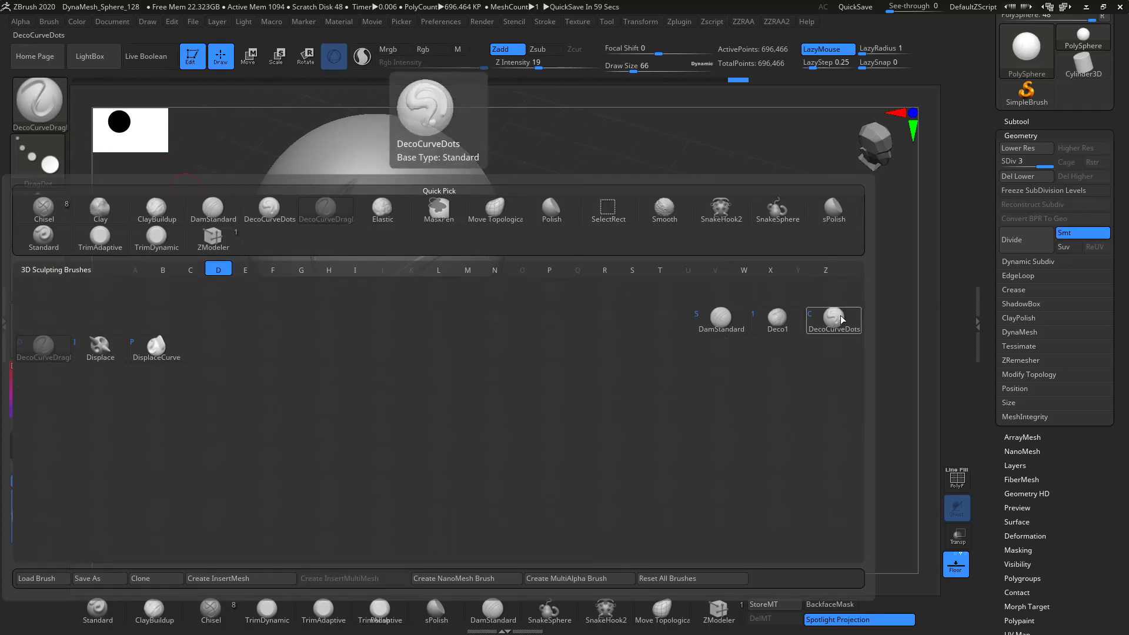
left_click(835, 317)
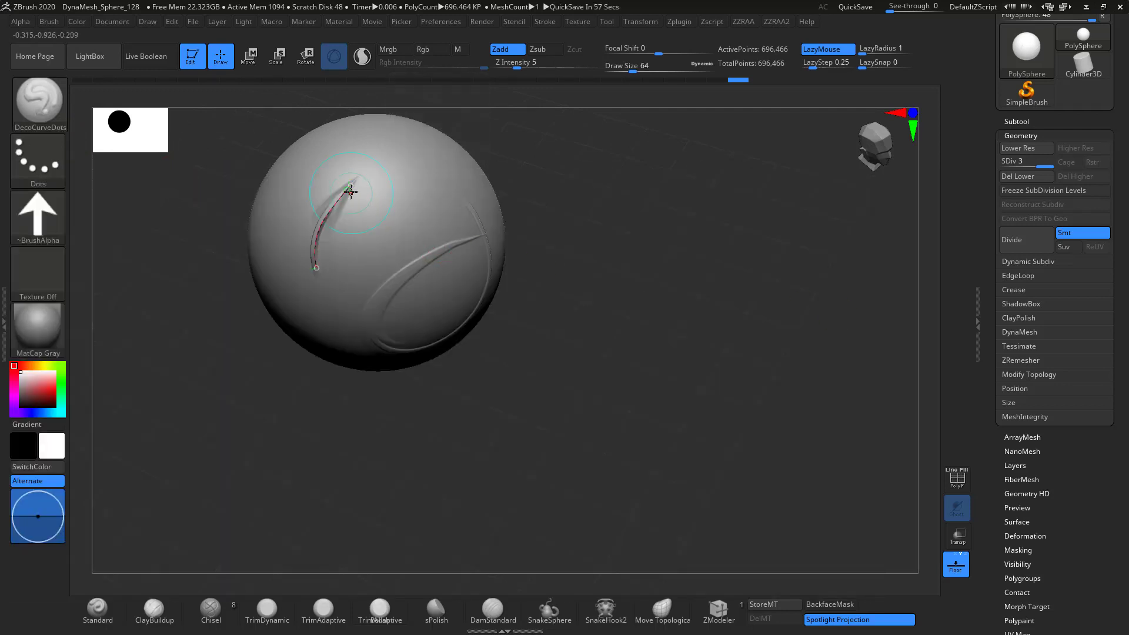
mouse_move(361, 183)
left_mouse_down()
mouse_move(434, 217)
mouse_move(474, 311)
mouse_move(504, 298)
left_mouse_up()
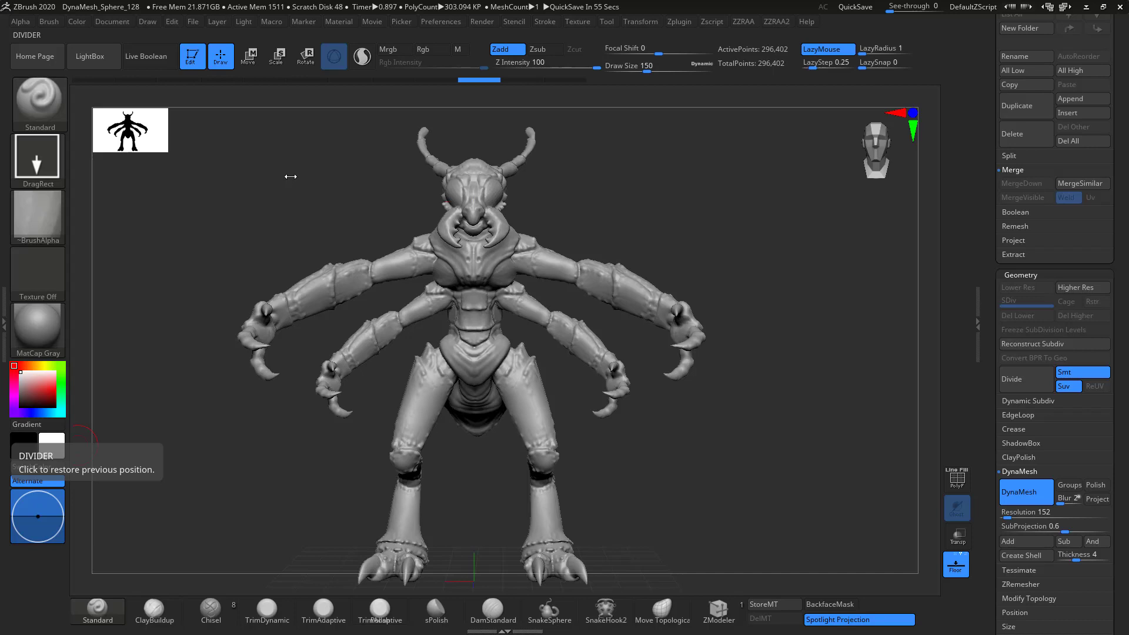
Review the XTractor alphas, stamp the current one onto the creature's thigh, and undo the stamp.
left_click(20, 21)
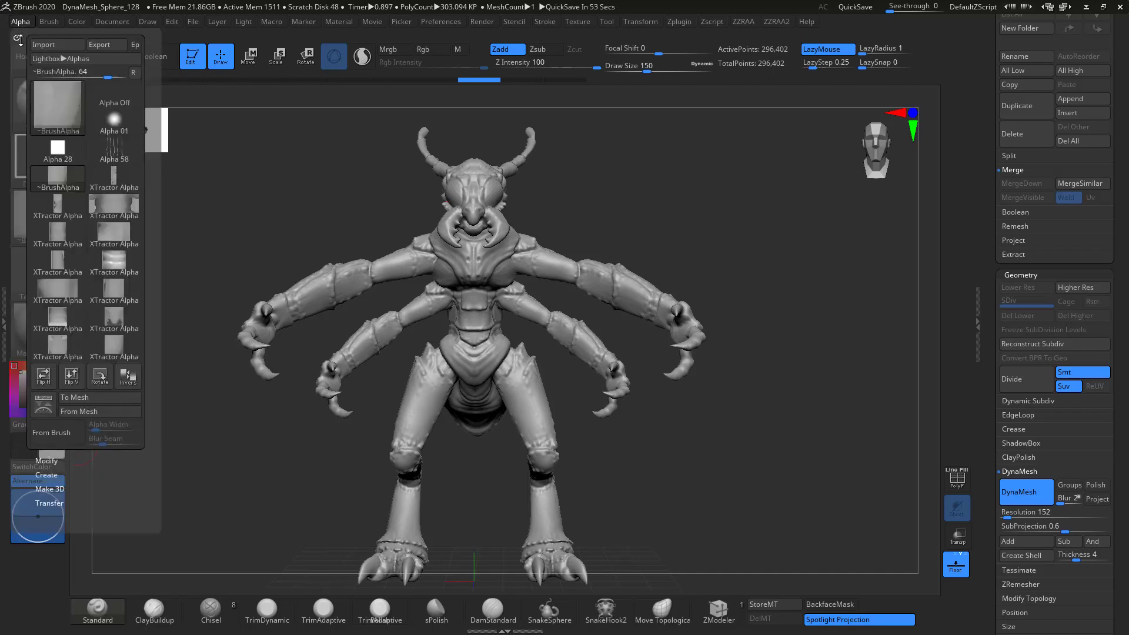
left_click(78, 411)
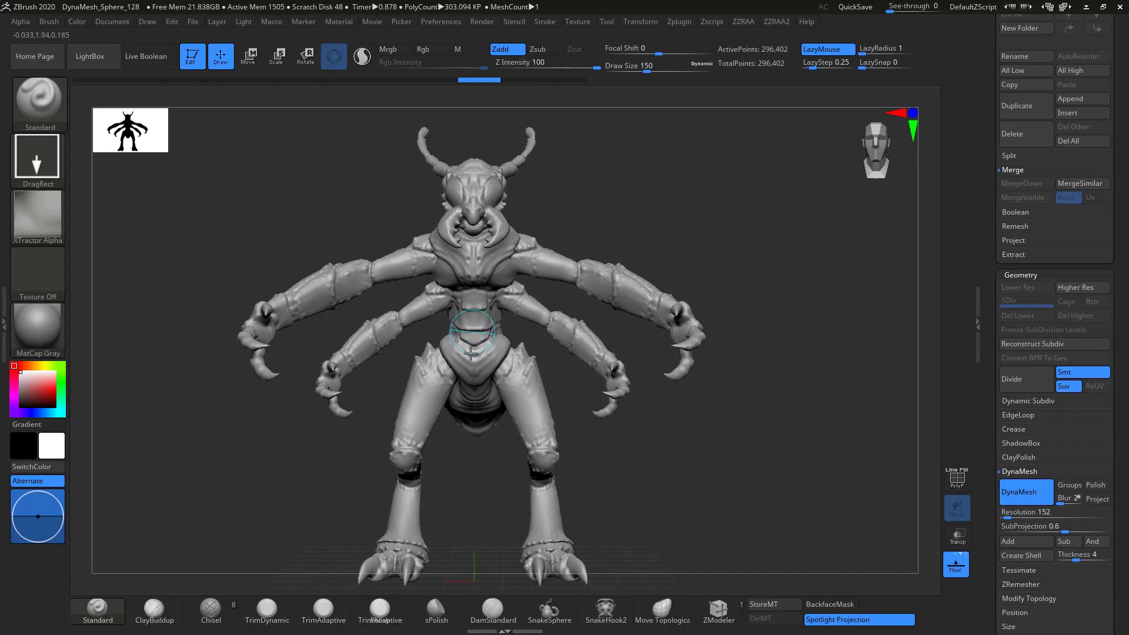
left_click_drag(426, 400, 398, 455)
key("ctrl+z")
key("ctrl+z")
Set the stroke type to Dots, sculpt the extracted alpha down the creature's thigh, and undo the stroke.
left_click(42, 170)
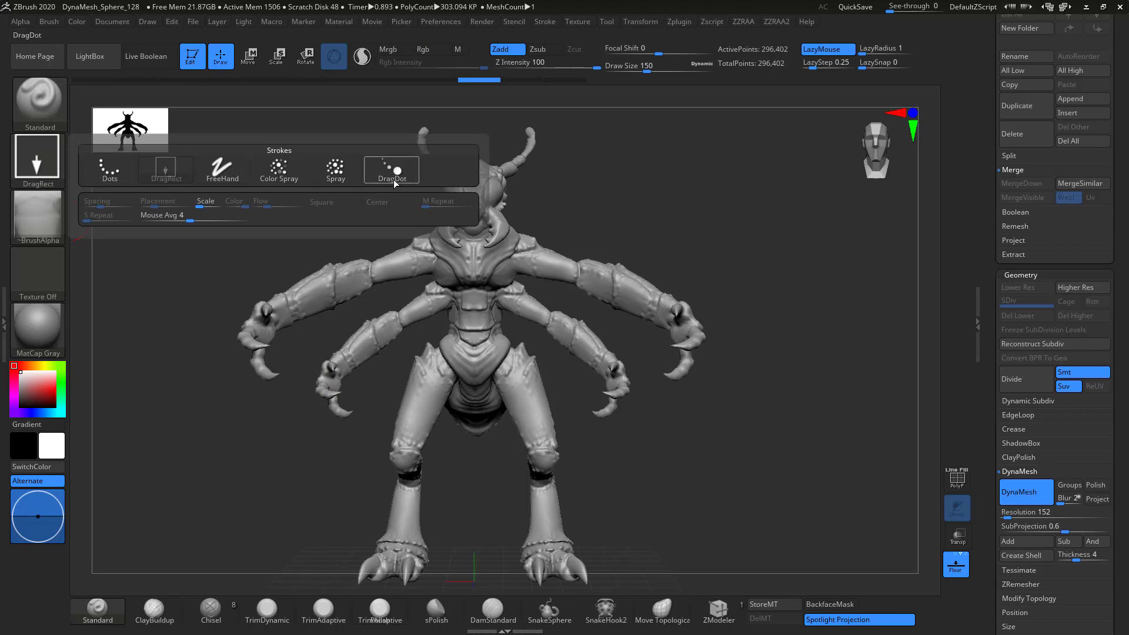
left_click(110, 171)
right_click_drag(296, 216, 319, 237, "ctrl")
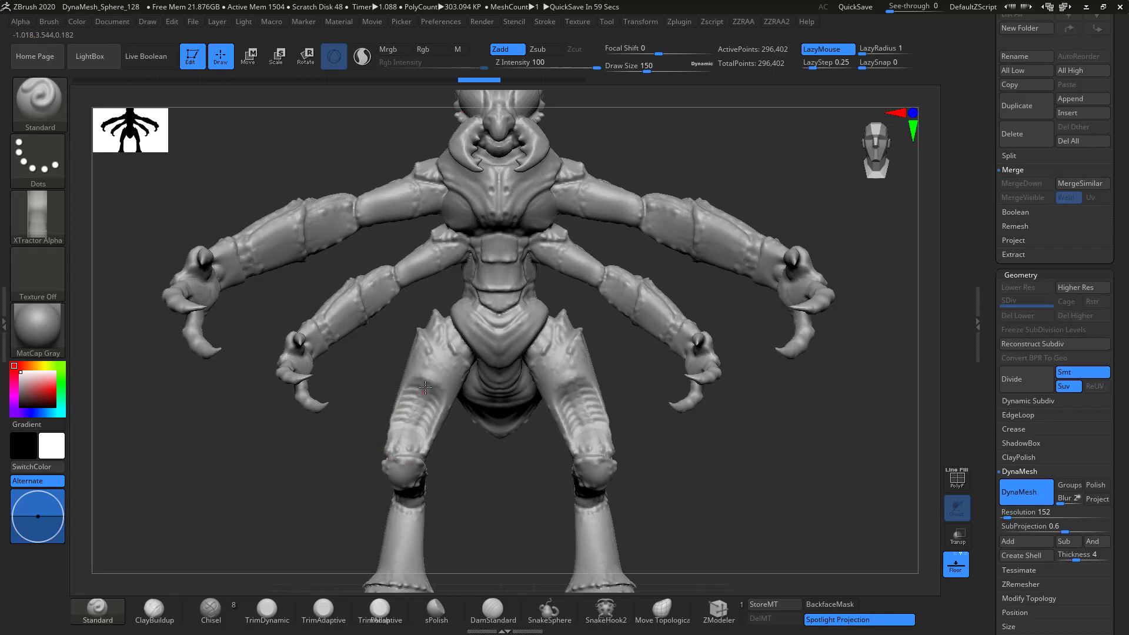
key("ctrl")
left_click_drag(452, 355, 414, 437)
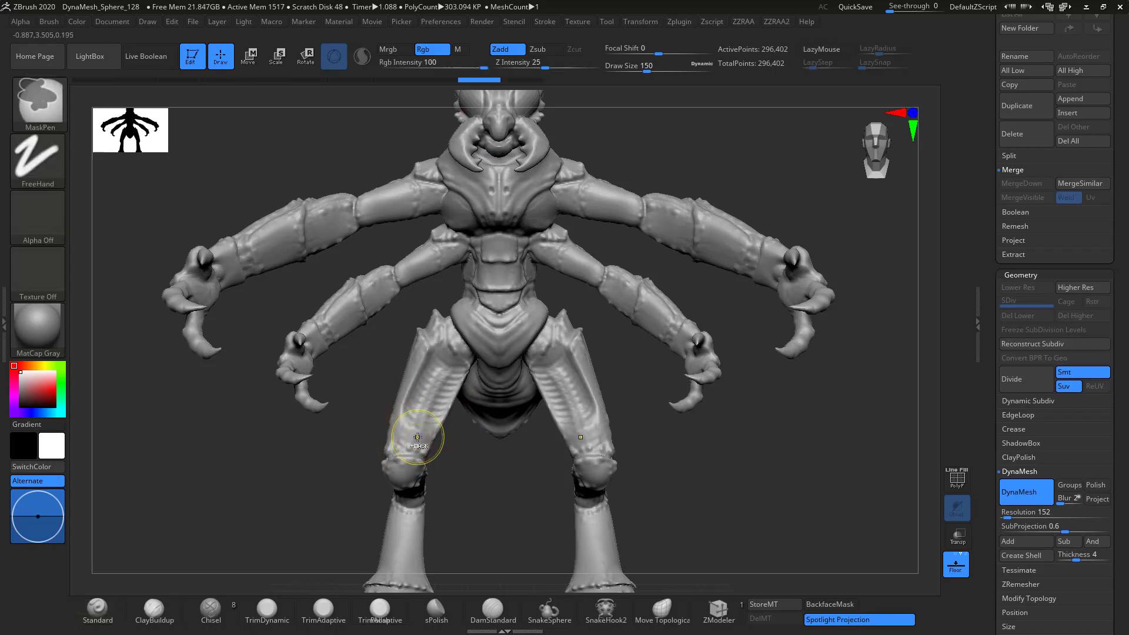
key("ctrl+z")
Set the stroke type to DragRect and stamp the extracted alpha detail onto the creature's outer thigh.
left_click_drag(496, 484, 467, 431, "alt")
mouse_move(327, 410)
left_mouse_down()
mouse_move(376, 400)
mouse_move(363, 395)
left_mouse_up()
left_click(52, 139)
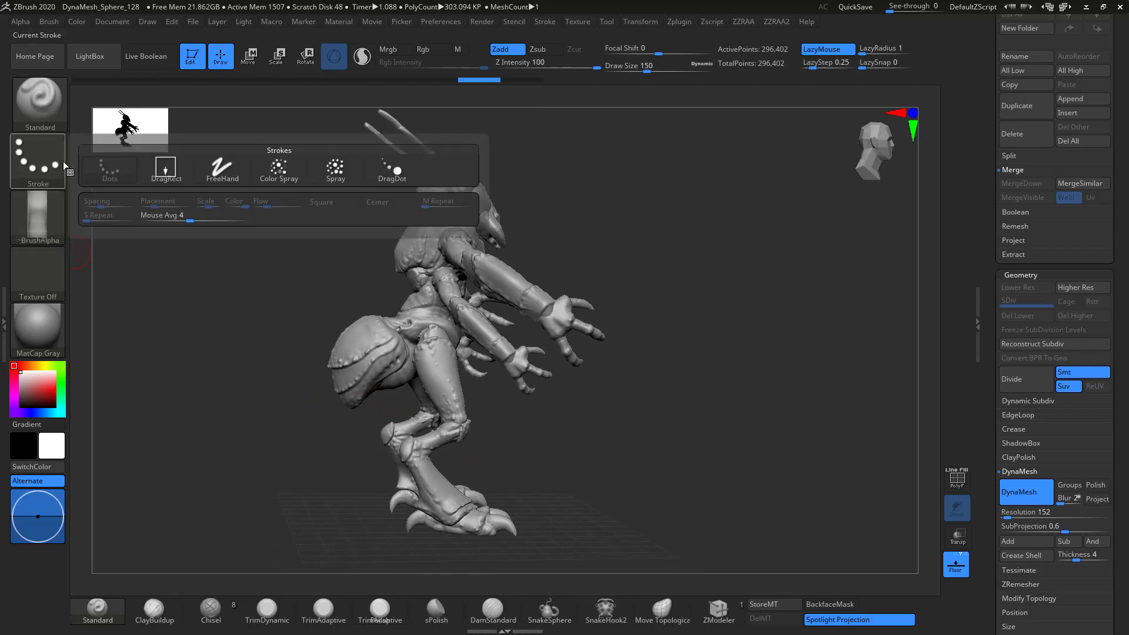
left_click(169, 171)
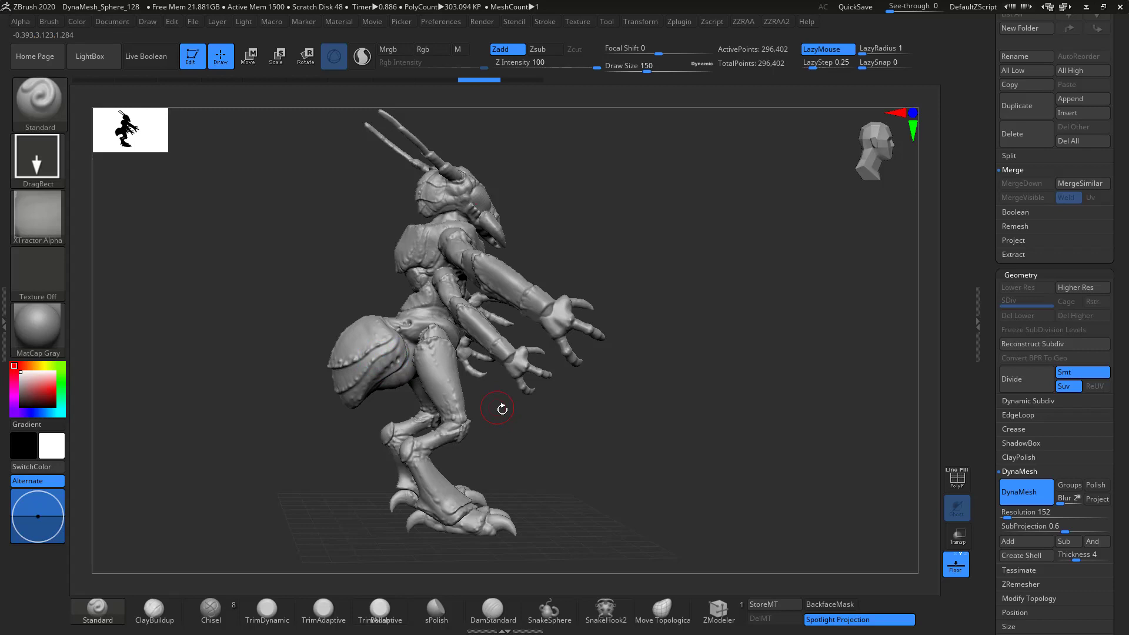
left_click_drag(502, 408, 526, 442, "alt")
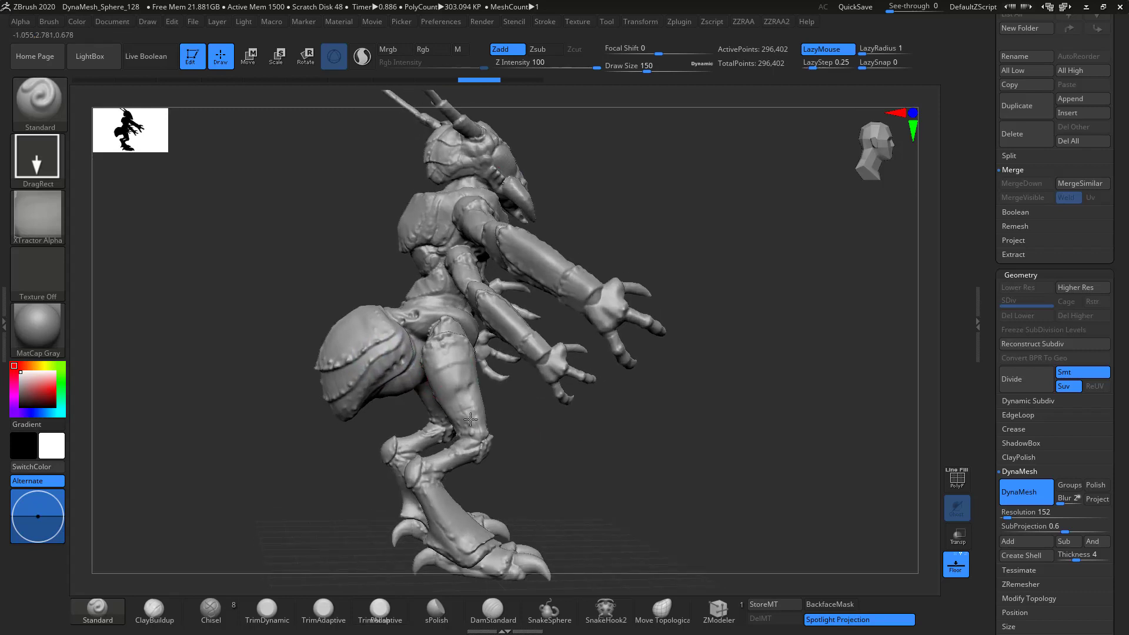
mouse_move(529, 447)
left_mouse_down()
mouse_move(570, 437)
mouse_move(537, 441)
left_mouse_up()
key("ctrl")
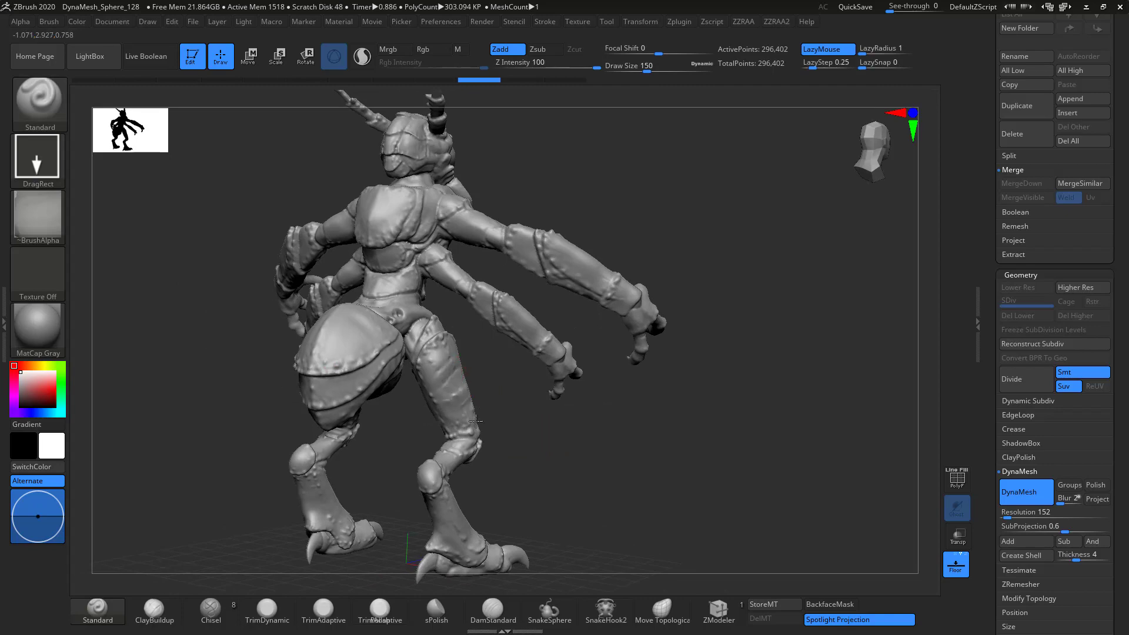
left_click_drag(514, 430, 297, 282)
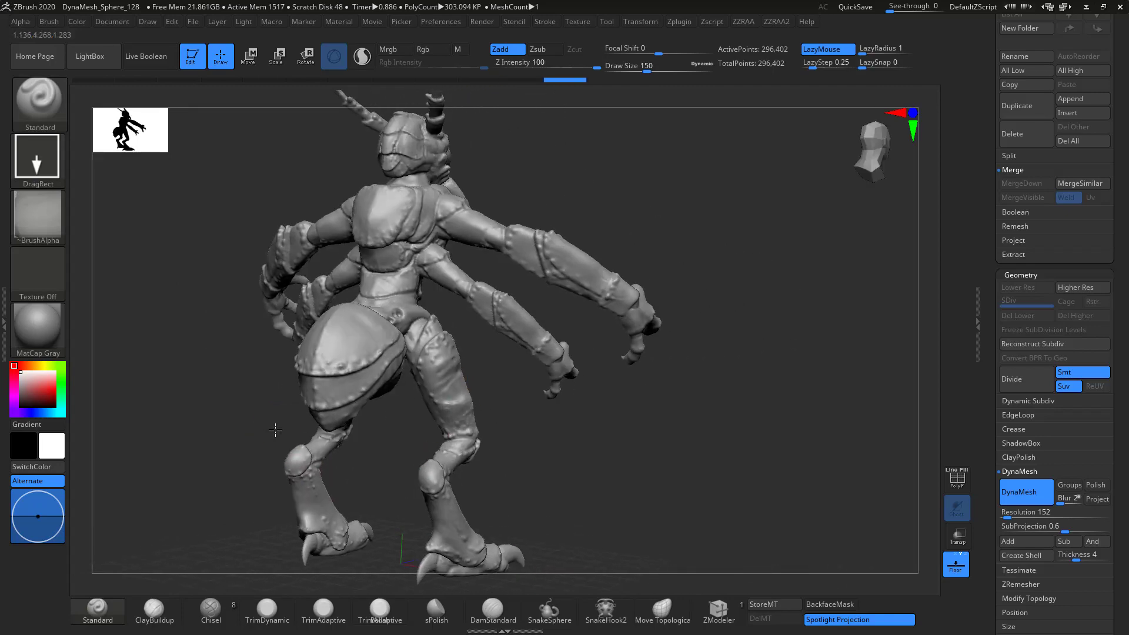
left_click_drag(325, 407, 554, 434)
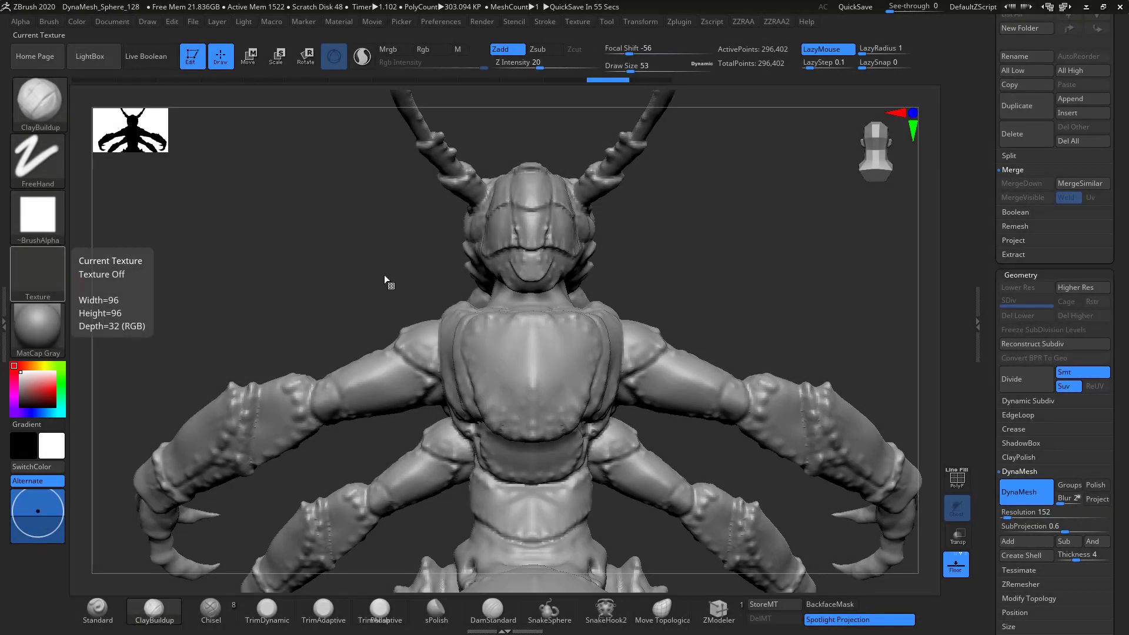
Test short ClayBuildup strokes on the upper part of the creature's back plate and undo them.
mouse_move(500, 332)
left_mouse_down()
mouse_move(491, 353)
mouse_move(538, 344)
mouse_move(506, 378)
mouse_move(549, 395)
mouse_move(535, 338)
mouse_move(549, 330)
left_mouse_up()
key("ctrl+z")
mouse_move(618, 301)
left_mouse_down()
mouse_move(655, 299)
mouse_move(670, 282)
mouse_move(653, 300)
left_mouse_up()
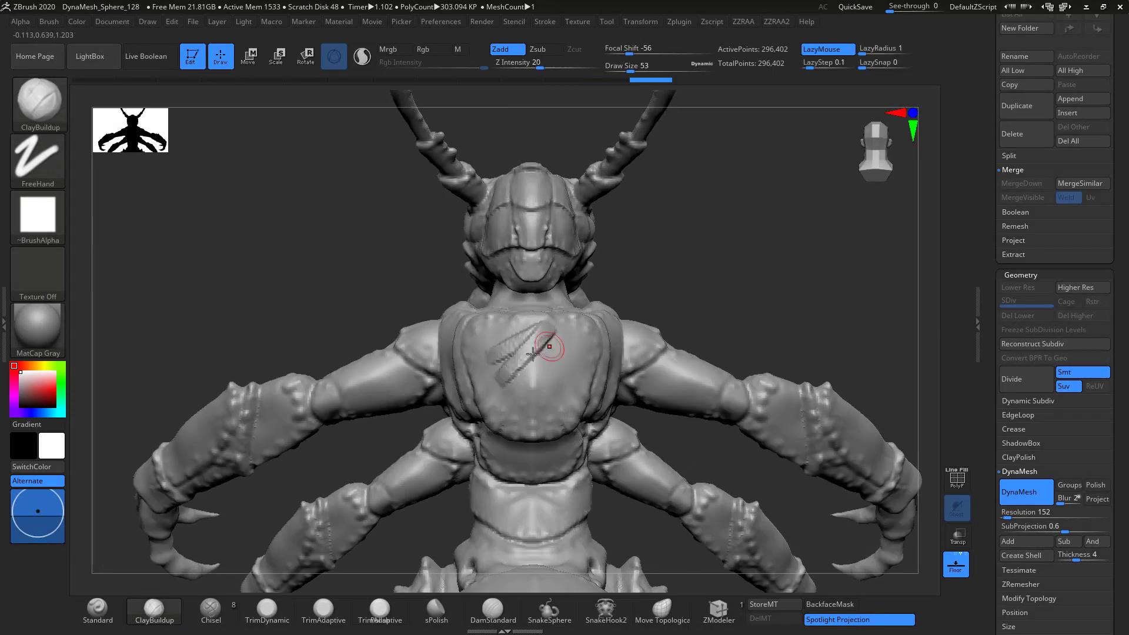
key("ctrl")
key("ctrl+z")
Brush parallel diagonal ClayBuildup strokes across the creature's back plate and undo all of them.
left_click_drag(488, 354, 529, 324)
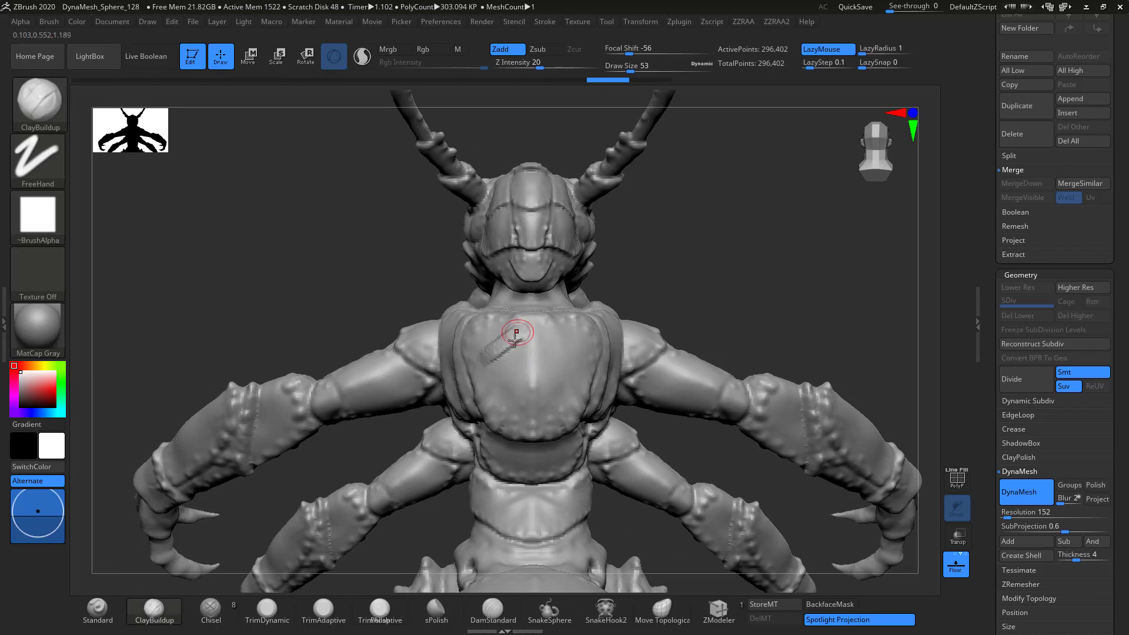
mouse_move(483, 385)
left_mouse_down()
mouse_move(540, 338)
mouse_move(563, 343)
left_mouse_up()
left_click_drag(511, 402, 562, 366)
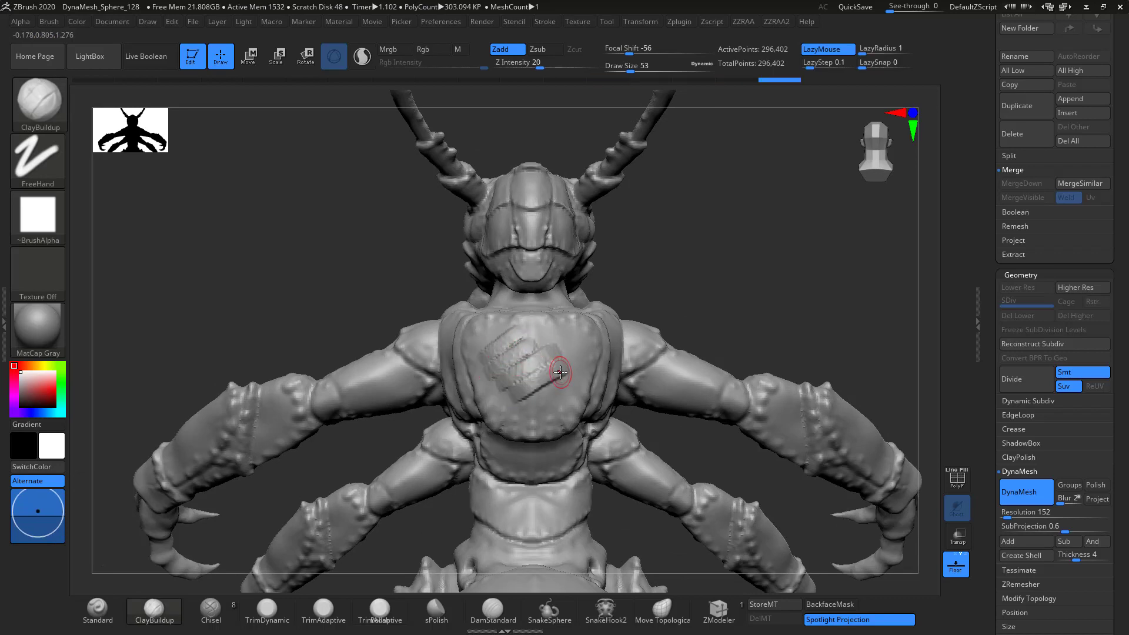
key("ctrl+z")
key("ctrl+z")
key("ctrl+z")
key("ctrl+z")
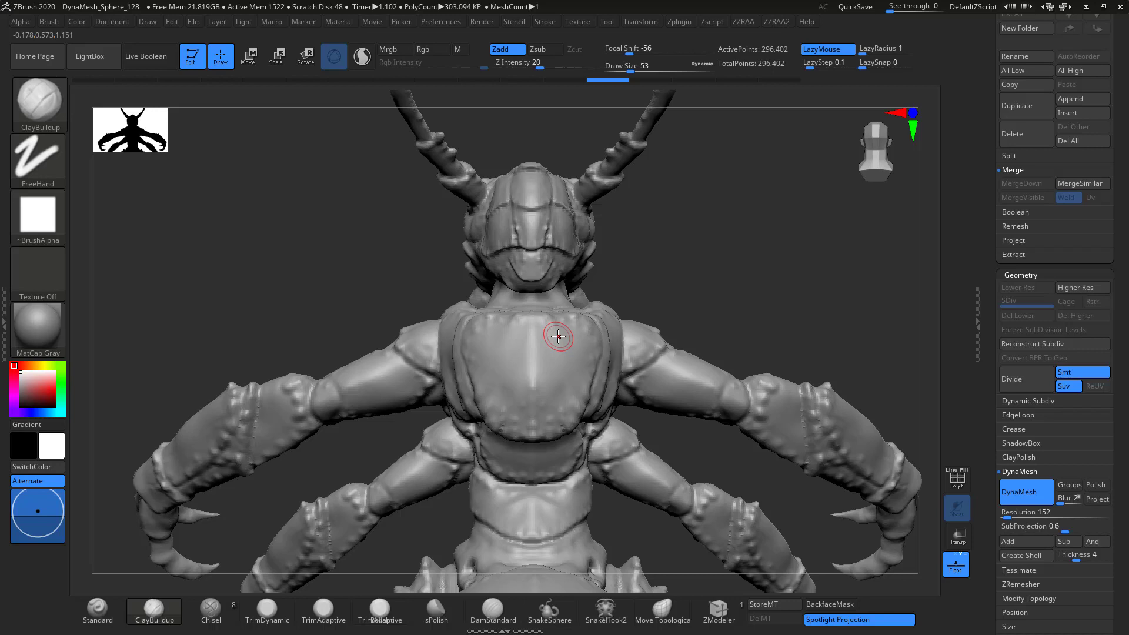
Enable the No Back&Forth stroke modifier, test a ClayBuildup stroke on the back plate, and undo it.
left_click(545, 22)
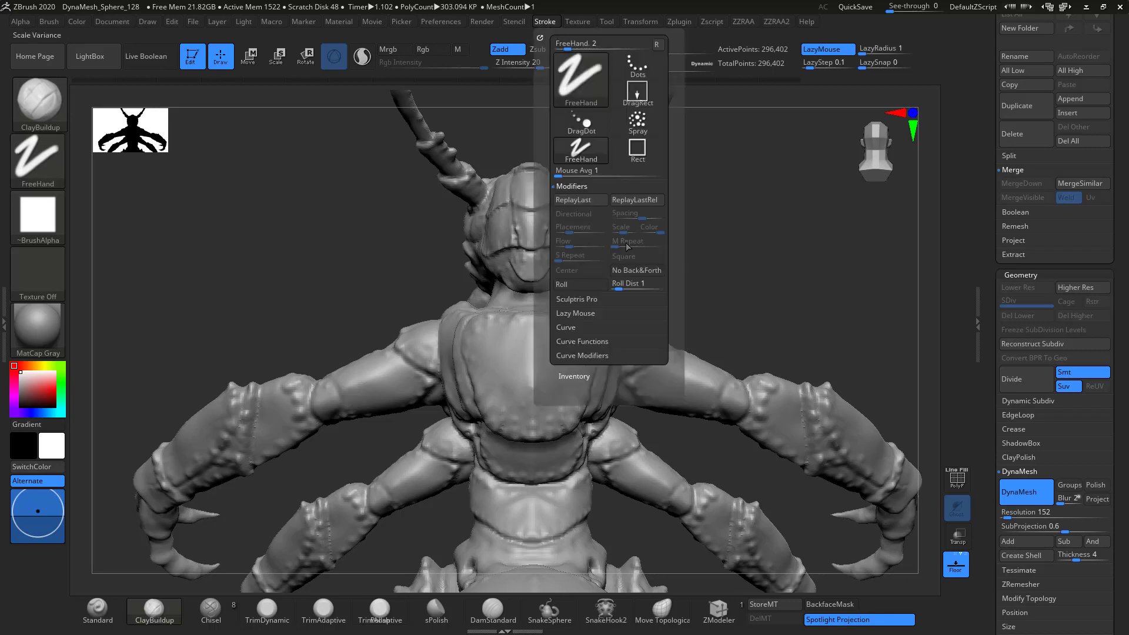
left_click(623, 270)
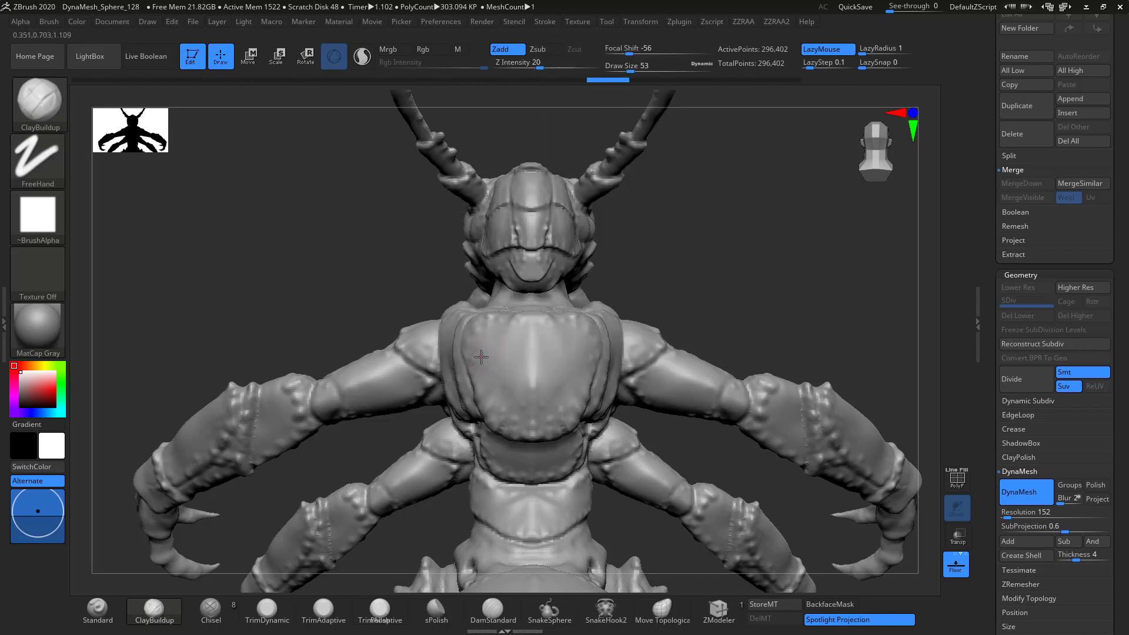
mouse_move(481, 357)
left_mouse_down()
mouse_move(500, 388)
mouse_move(491, 421)
mouse_move(573, 395)
mouse_move(544, 324)
mouse_move(576, 394)
mouse_move(558, 416)
left_mouse_up()
key("ctrl+z")
left_click_drag(512, 330, 499, 364, "shift")
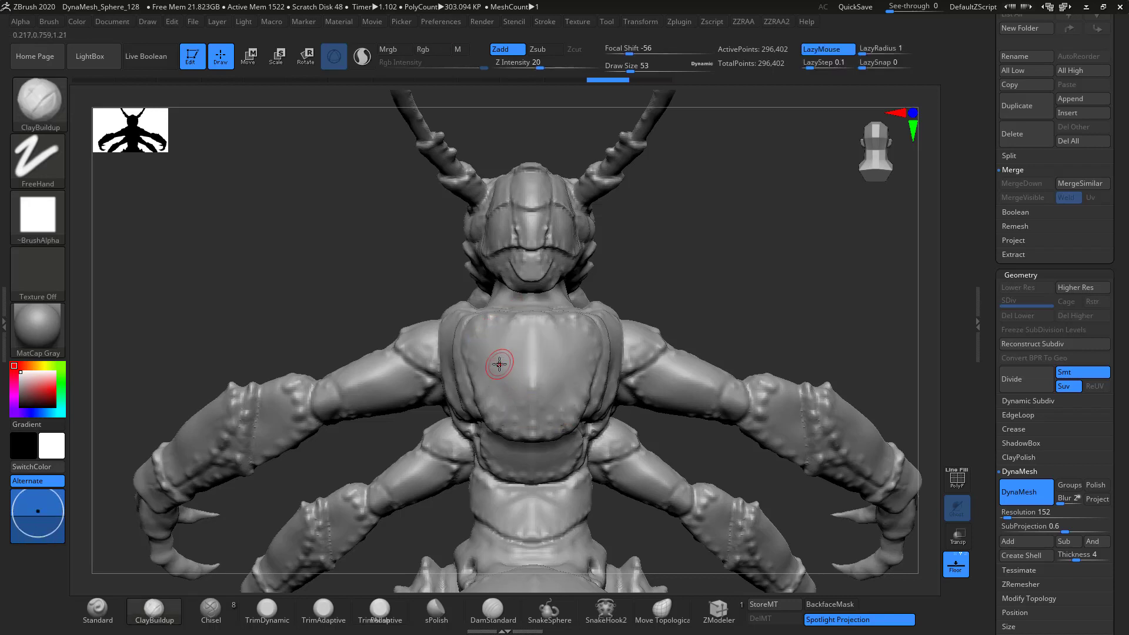
Switch to the Hatch brush and sculpt a series of parallel diagonal ridges across the creature's back plate.
key("b")
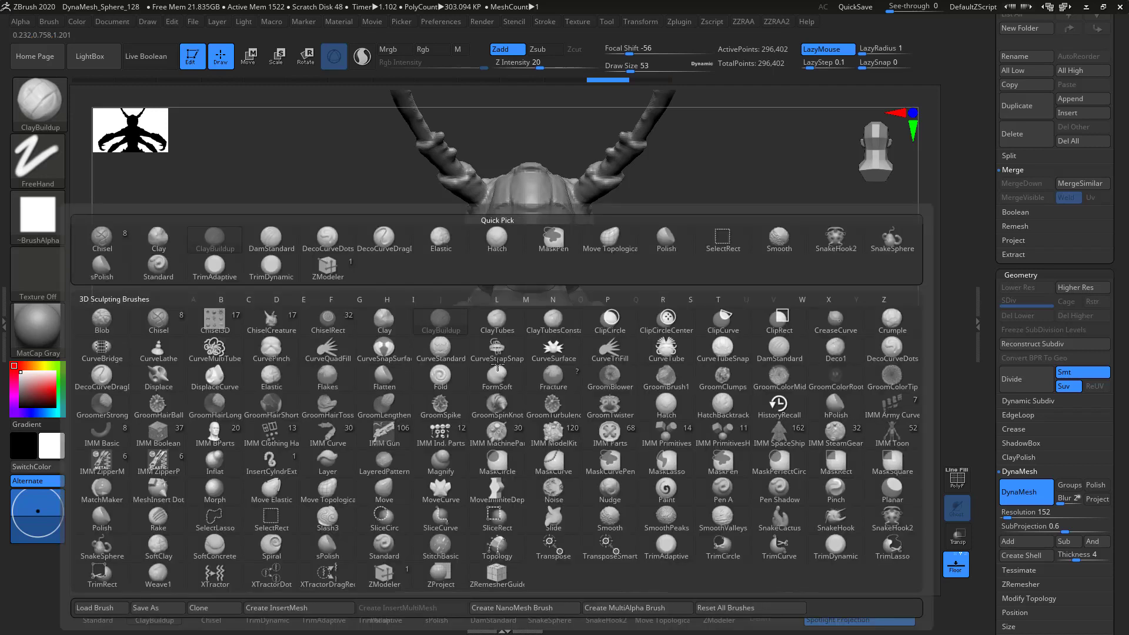
key("h")
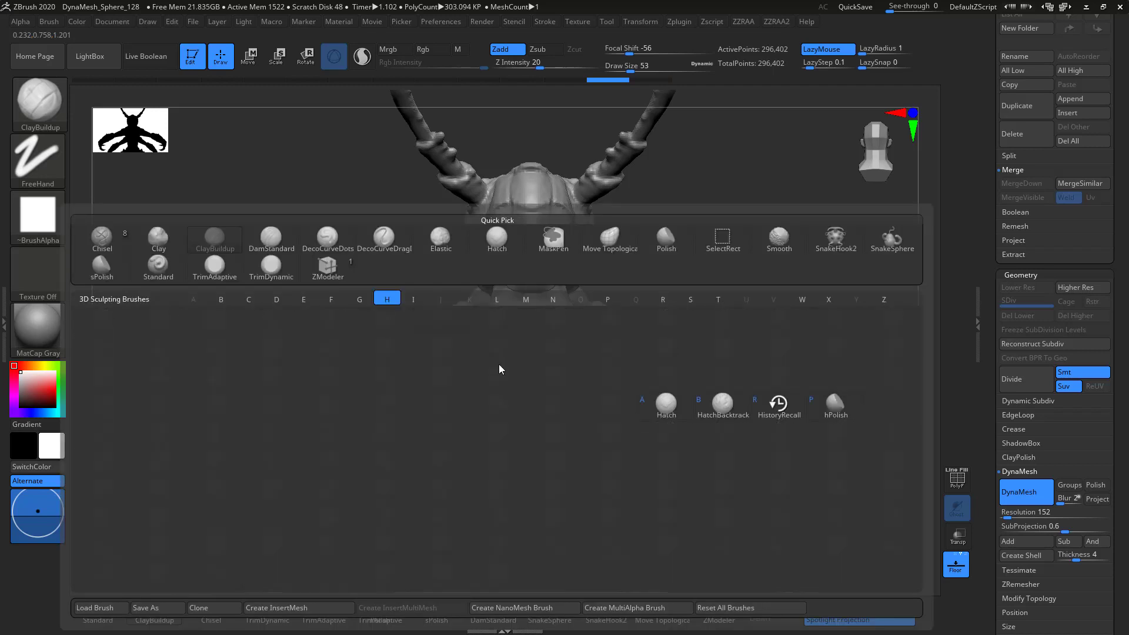
left_click(666, 402)
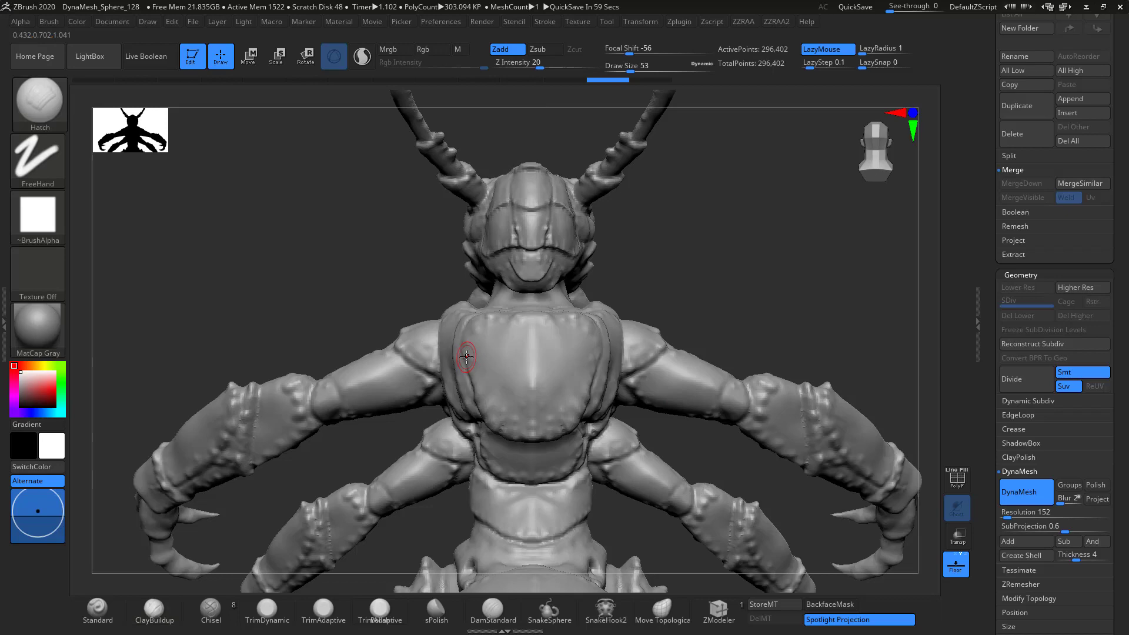
left_click_drag(464, 356, 559, 324)
left_click_drag(476, 371, 570, 344)
mouse_move(476, 390)
left_mouse_down()
mouse_move(579, 356)
mouse_move(587, 391)
left_mouse_up()
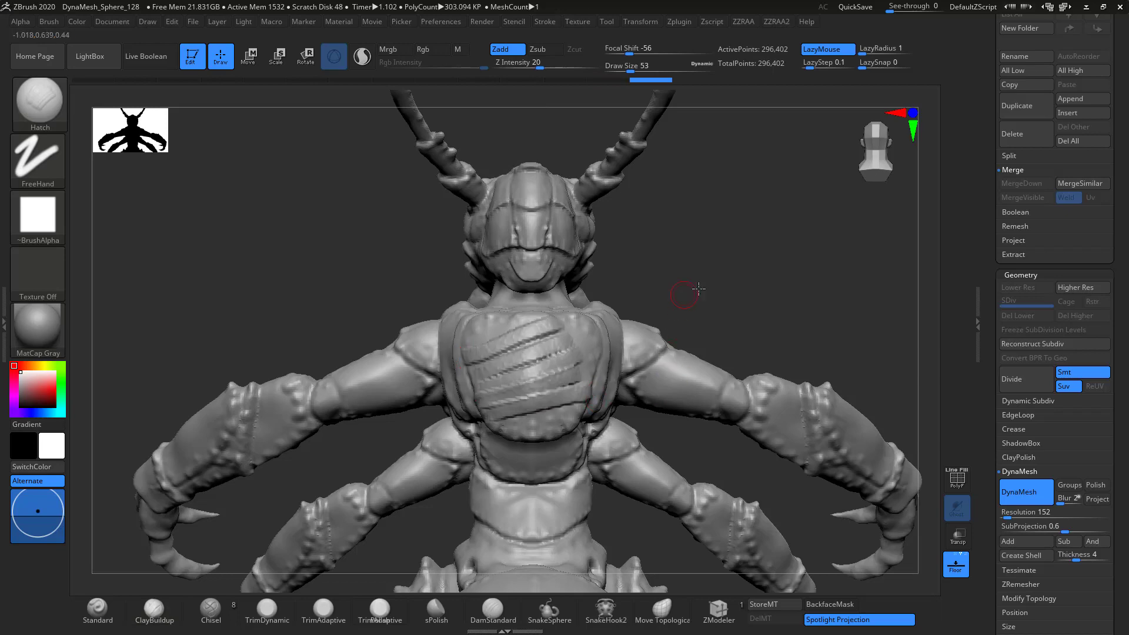
mouse_move(687, 292)
left_mouse_down()
mouse_move(751, 297)
mouse_move(687, 295)
left_mouse_up()
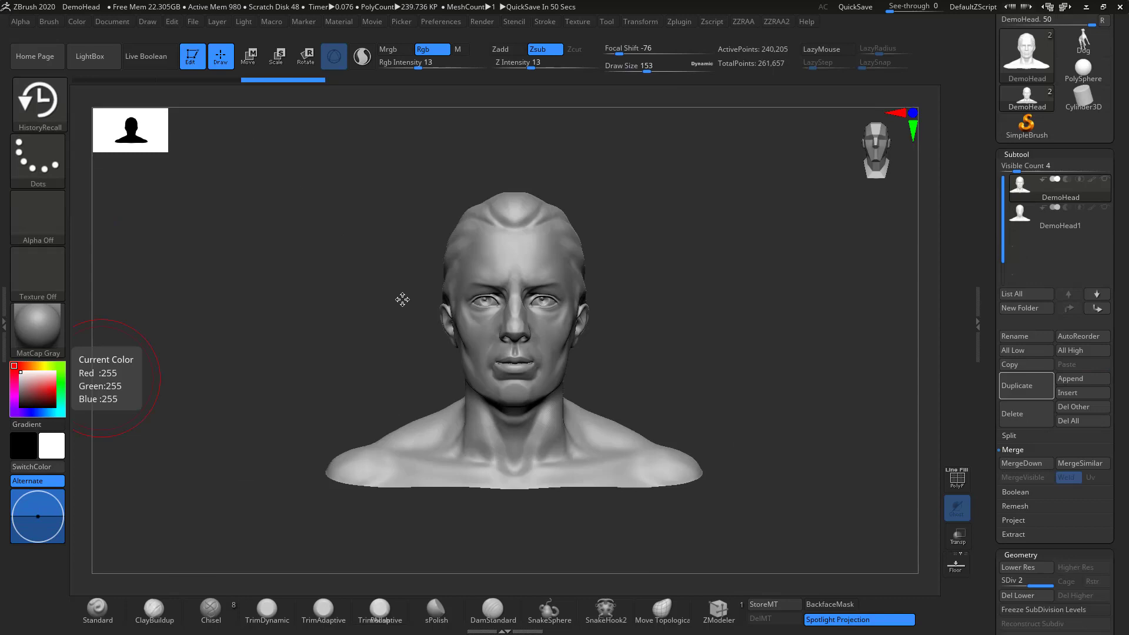
Examine the smooth DemoHead1 subtool and return to the detailed DemoHead subtool to compare the two heads.
mouse_move(664, 356)
left_mouse_down()
mouse_move(702, 349)
mouse_move(640, 350)
mouse_move(667, 352)
left_mouse_up()
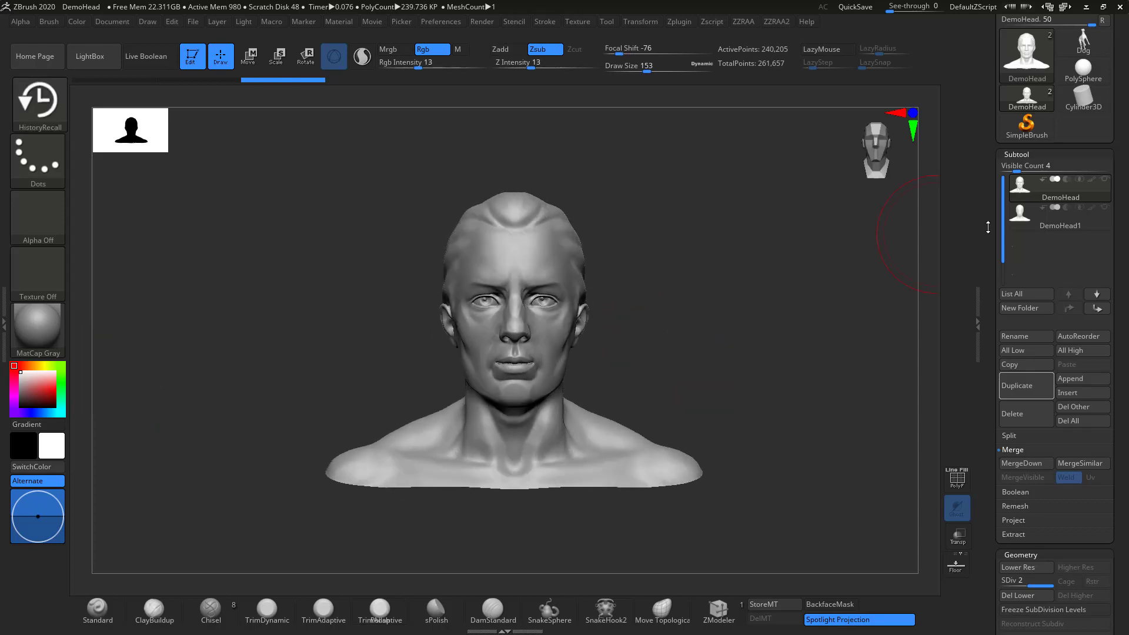
left_click(1051, 227)
left_click_drag(759, 276, 713, 272)
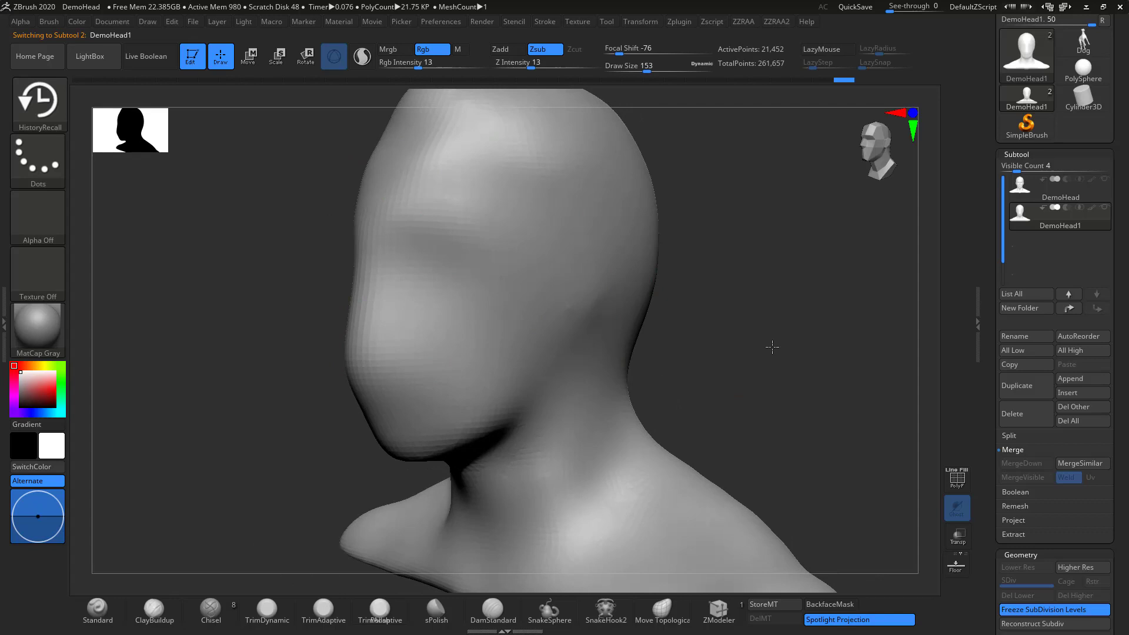
mouse_move(774, 345)
left_mouse_down()
mouse_move(725, 333)
mouse_move(759, 331)
left_mouse_up()
key("f")
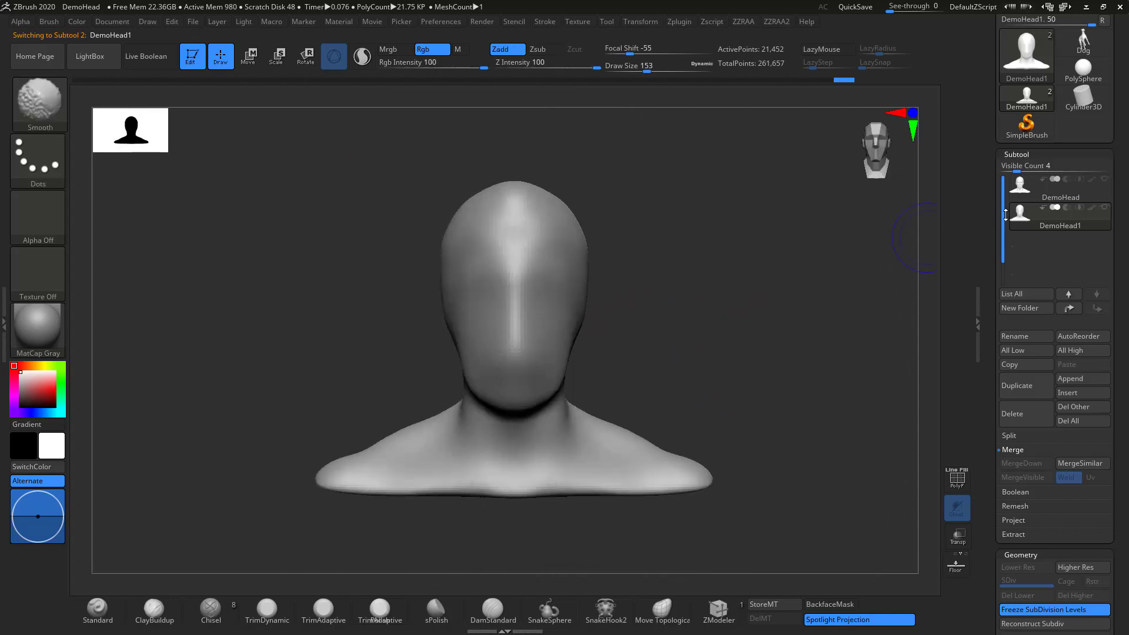
left_click(1036, 194)
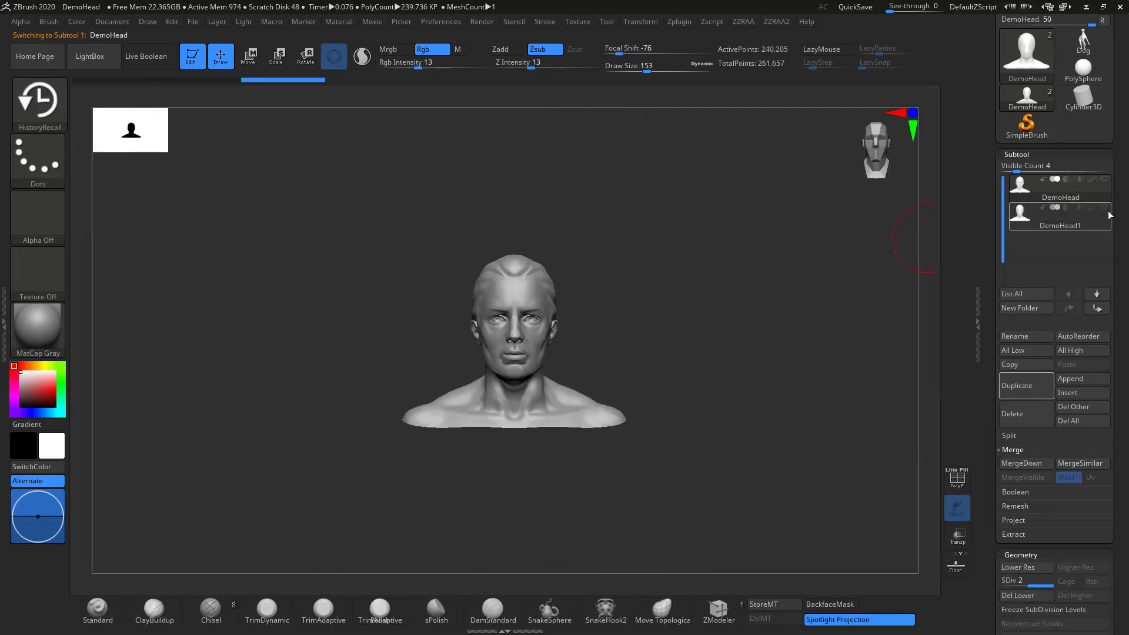
Scale the DemoHead subtool up uniformly to match the size of DemoHead1.
left_click(277, 57)
left_click_drag(515, 342, 559, 313)
left_click_drag(660, 279, 627, 288)
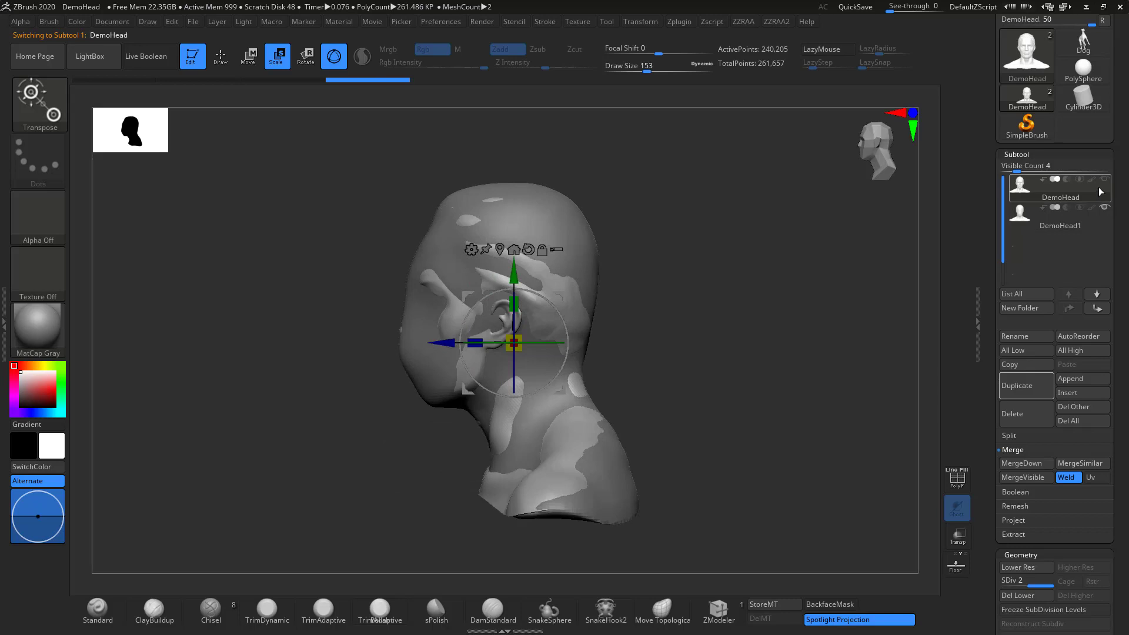
Compare the overlaid heads from the side and front, and return to Draw mode with DemoHead1 active.
left_click(1094, 216)
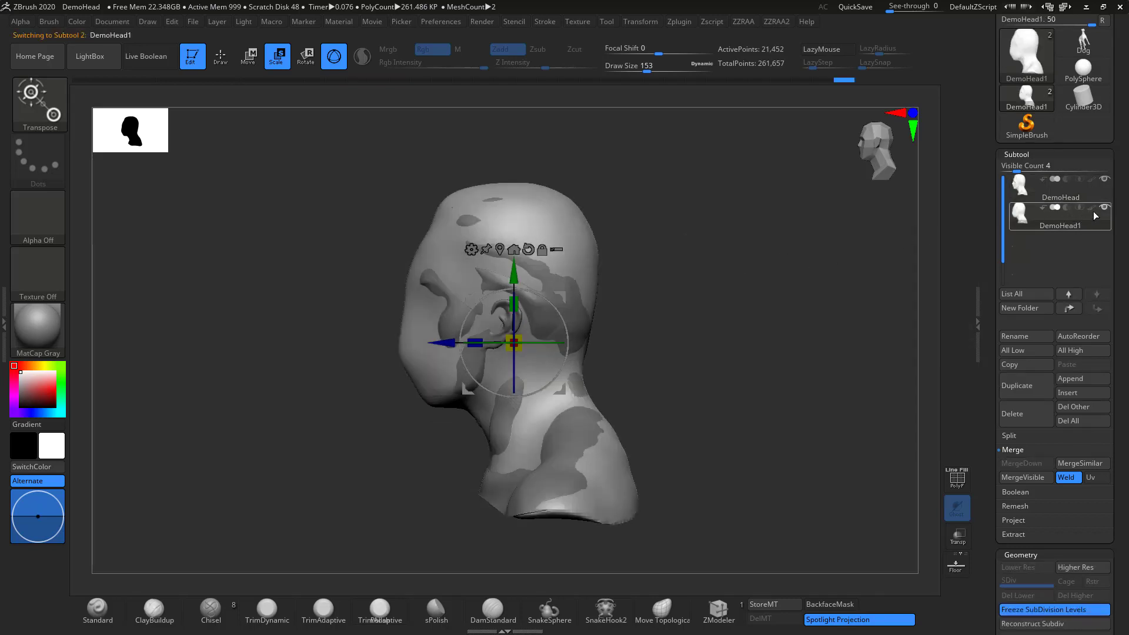
left_click_drag(740, 261, 829, 238)
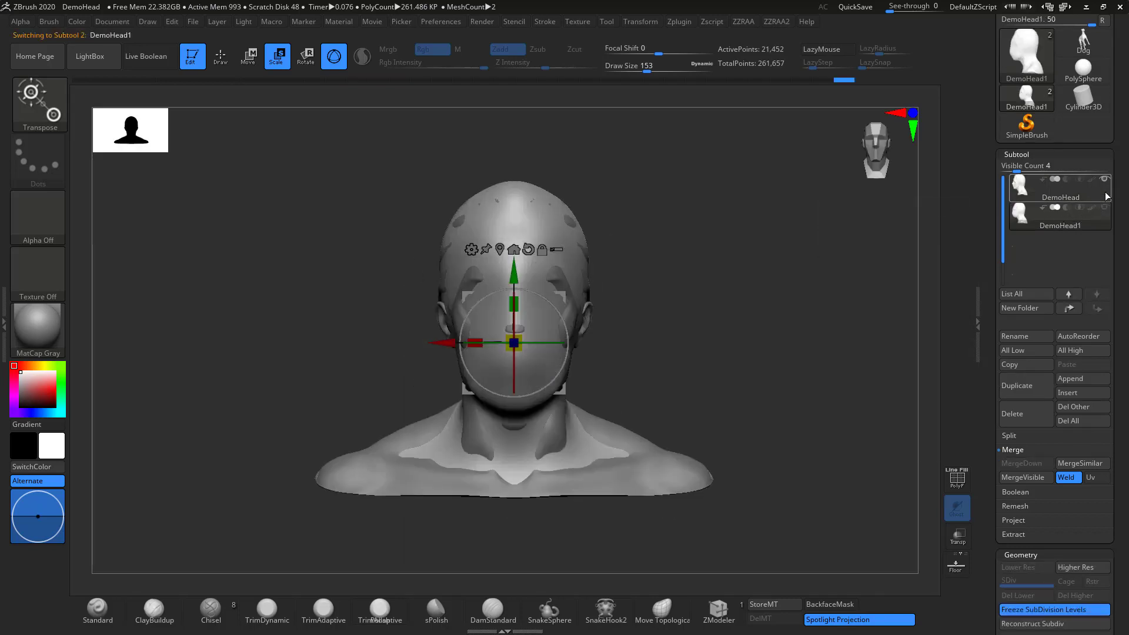
left_click(1093, 194)
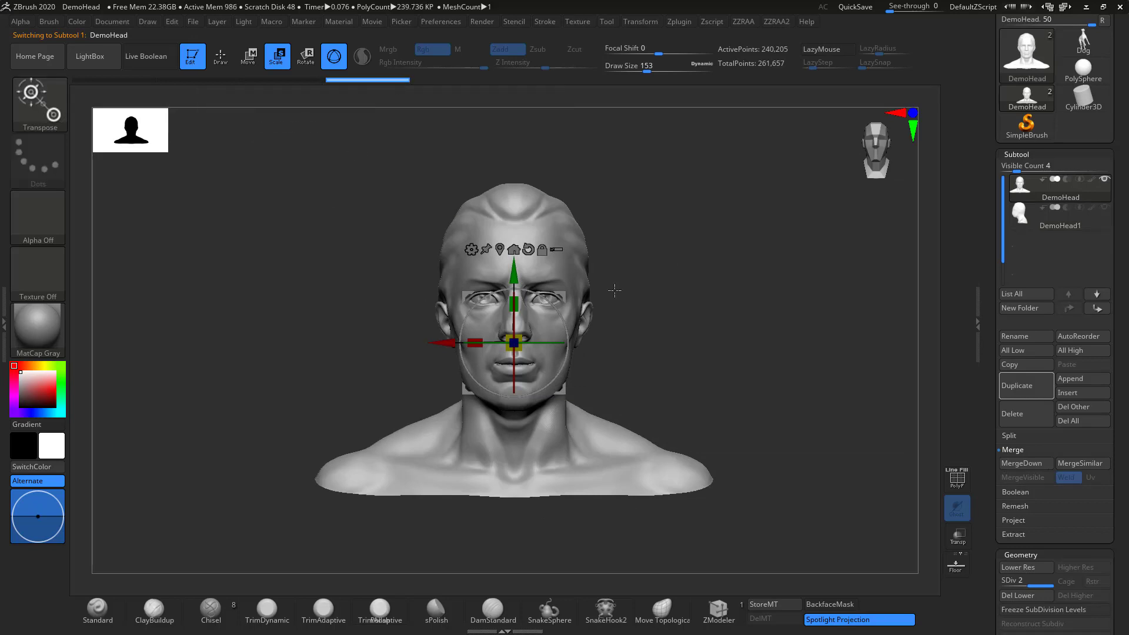
left_click(213, 62)
left_click(1063, 222)
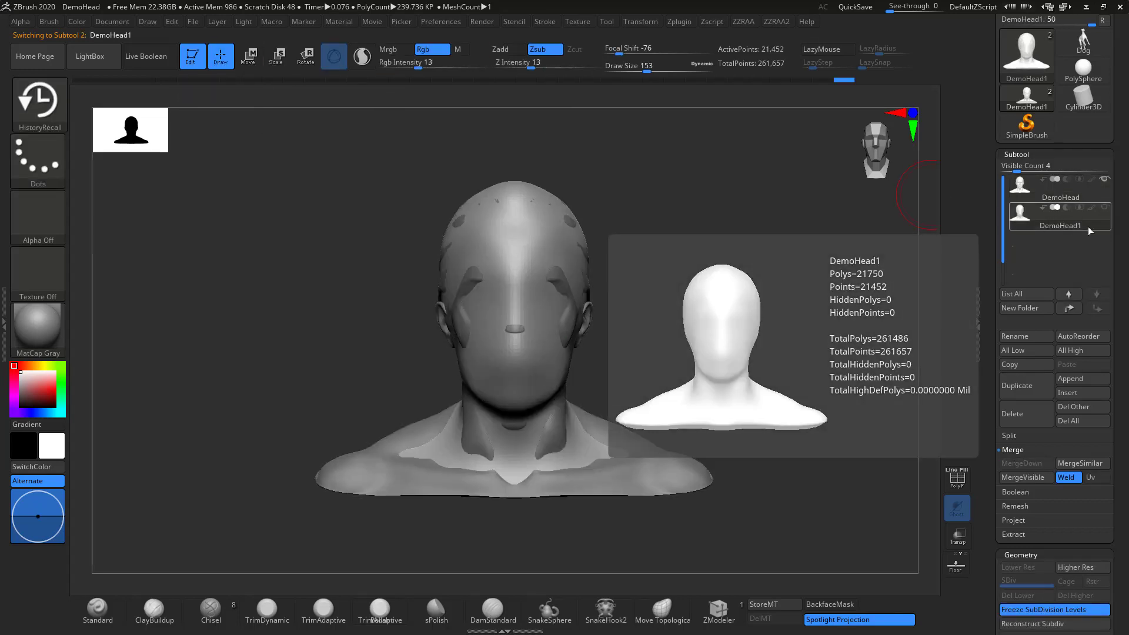
Select the HistoryRecall brush and paint the DemoHead subtool's facial features onto the smooth face of DemoHead1.
key("b")
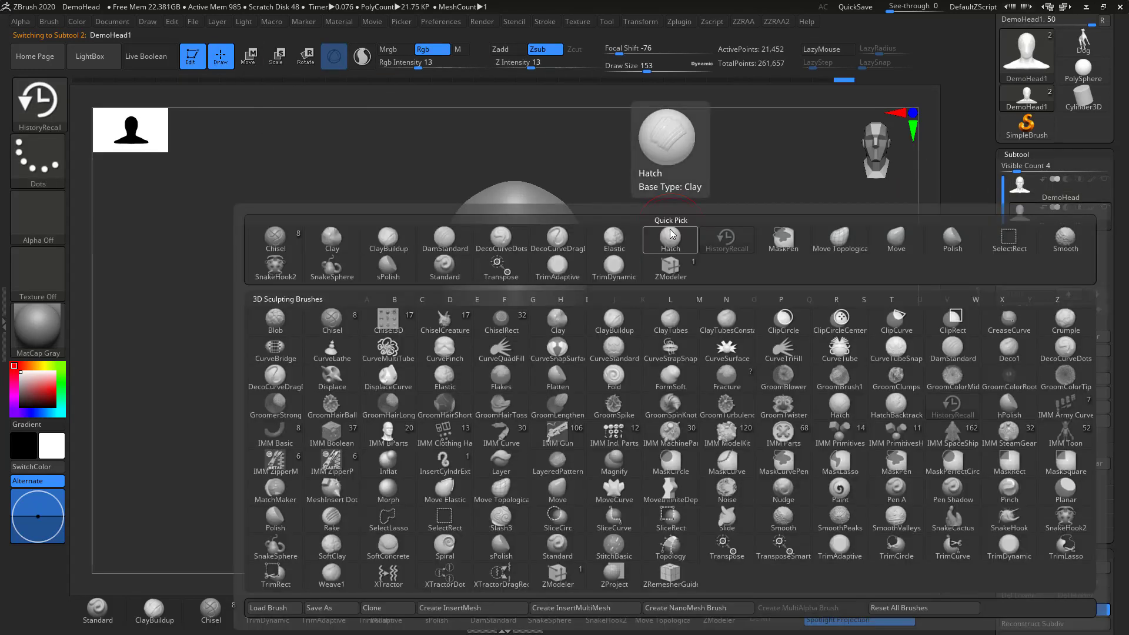
key("h")
left_click(952, 405)
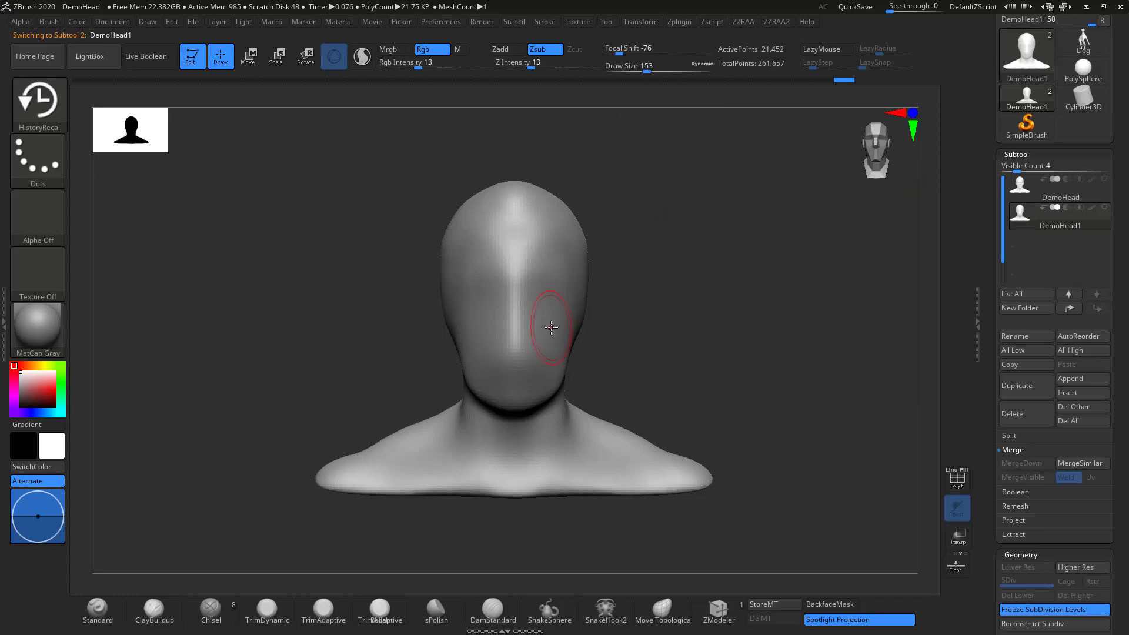
mouse_move(549, 323)
left_mouse_down()
mouse_move(518, 306)
mouse_move(512, 270)
mouse_move(481, 320)
mouse_move(541, 353)
mouse_move(522, 255)
mouse_move(457, 329)
mouse_move(553, 328)
left_mouse_up()
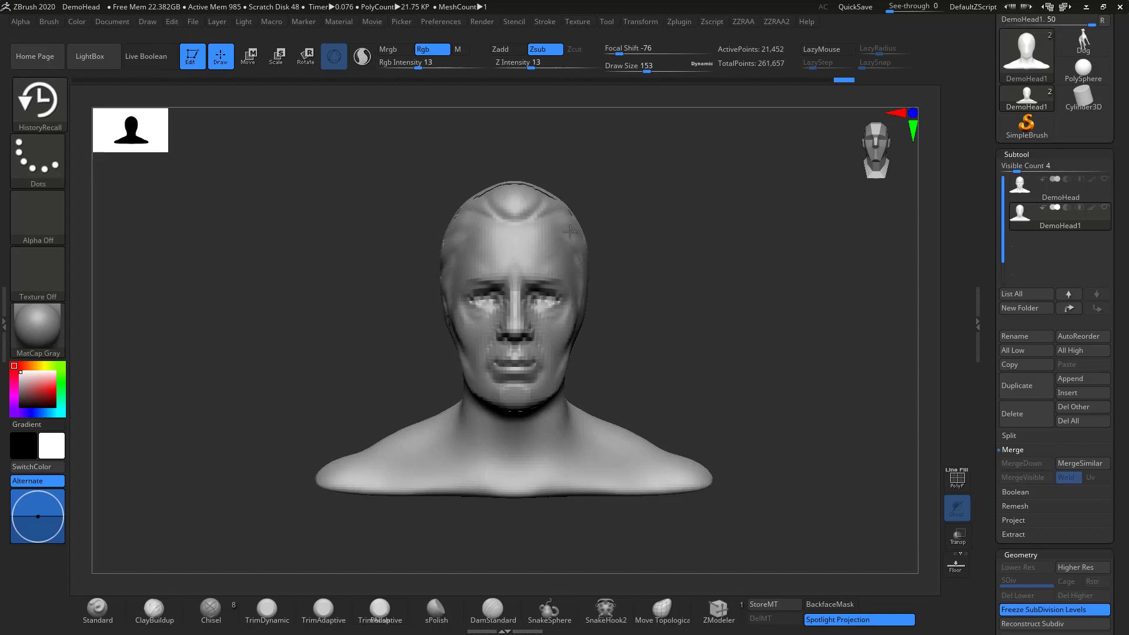
left_click_drag(554, 403, 603, 340)
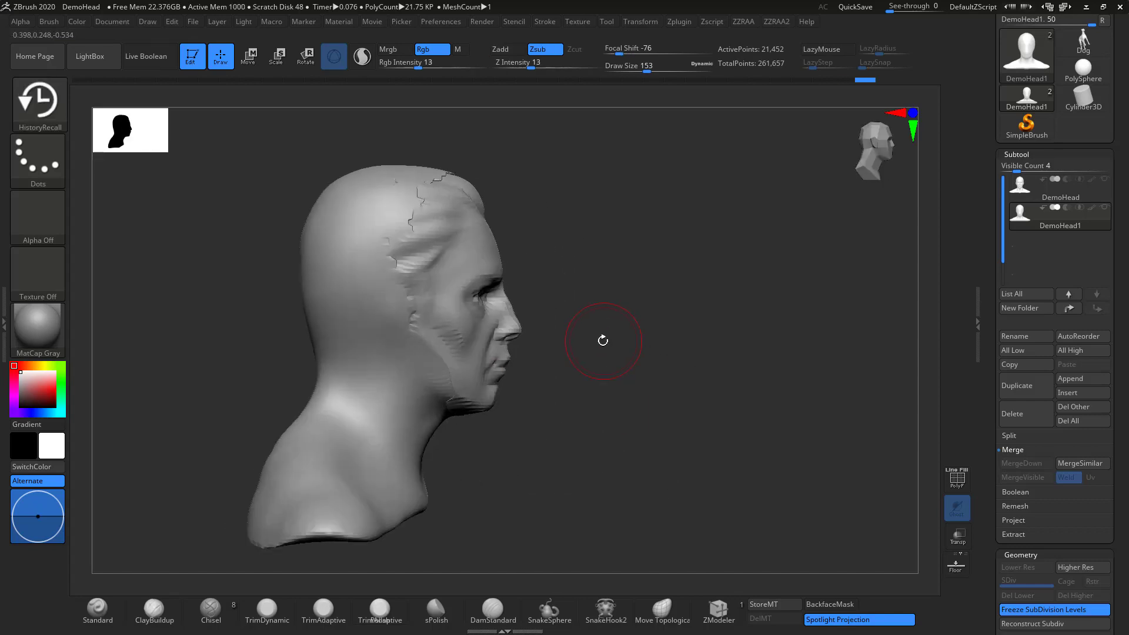
mouse_move(658, 289)
left_mouse_down()
mouse_move(551, 303)
mouse_move(542, 294)
left_mouse_up()
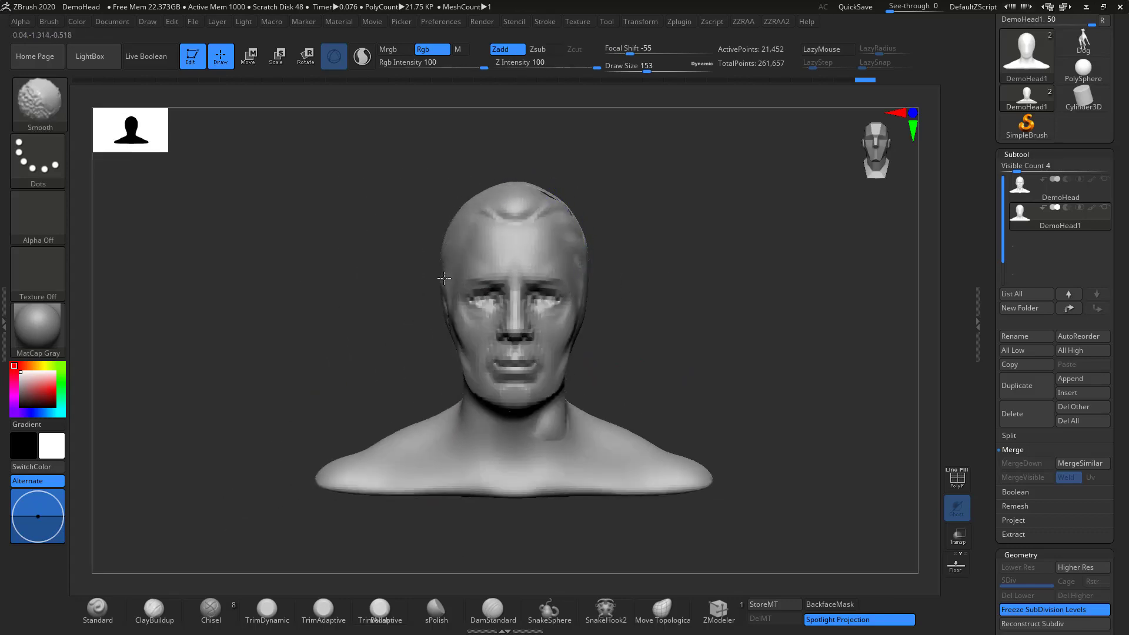
Smooth the rough edges of the recalled detail around the head and neck of DemoHead1.
left_click_drag(554, 187, 650, 207)
left_click_drag(630, 434, 471, 438)
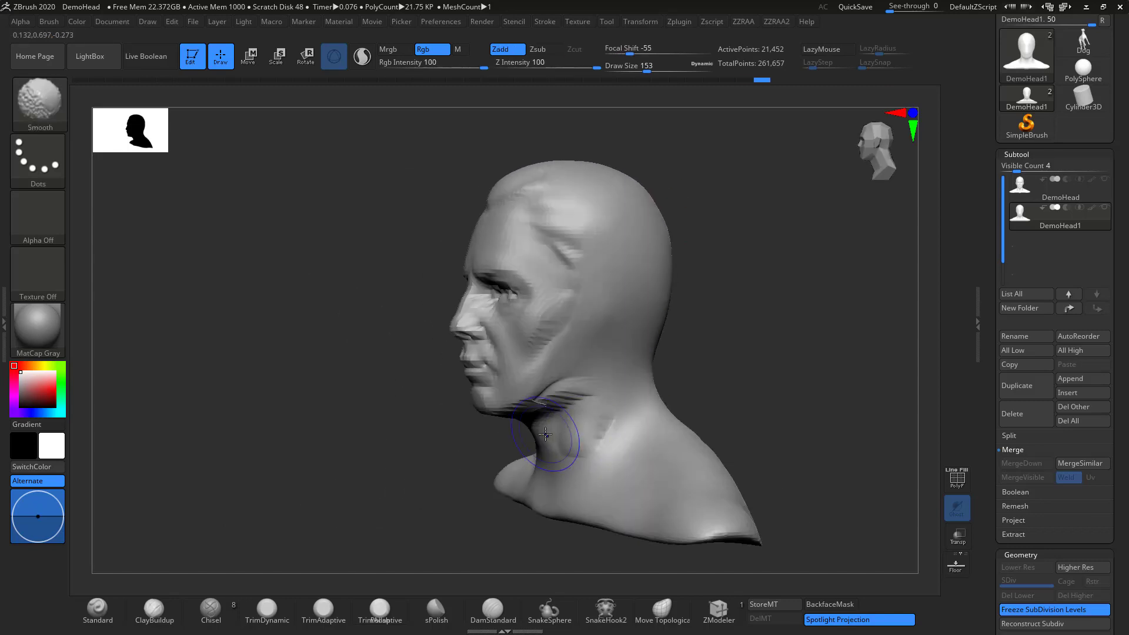
left_click_drag(564, 448, 529, 409, "shift")
mouse_move(426, 456)
left_mouse_down("shift")
mouse_move(678, 401)
mouse_move(613, 378)
mouse_move(610, 346)
mouse_move(659, 348)
mouse_move(614, 341)
mouse_move(703, 408)
left_mouse_up("shift")
mouse_move(679, 314)
left_mouse_down("alt")
mouse_move(689, 400)
mouse_move(658, 310)
left_mouse_up("alt")
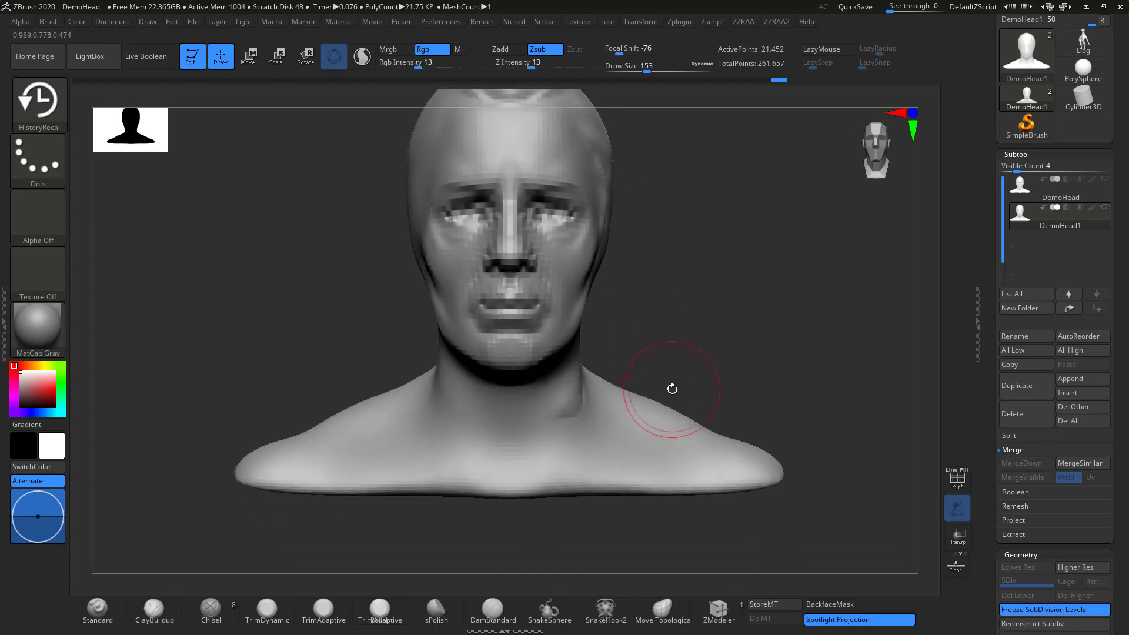
left_click_drag(700, 374, 567, 338, "alt")
left_click_drag(632, 378, 685, 395)
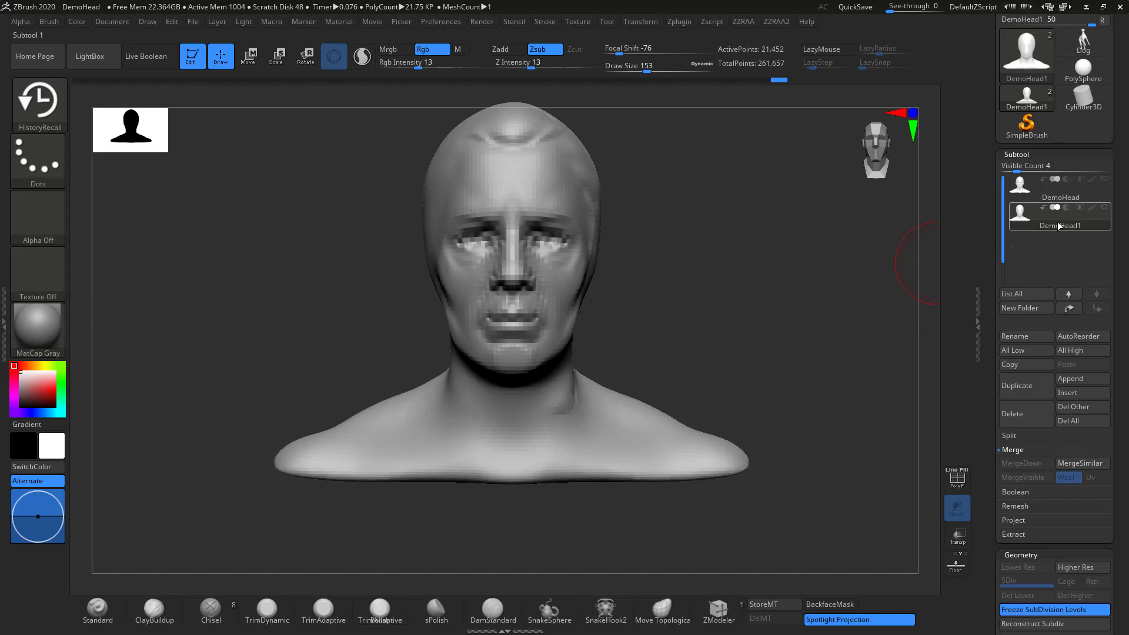
Undo the recalled detail and smoothing on DemoHead1.
key("ctrl")
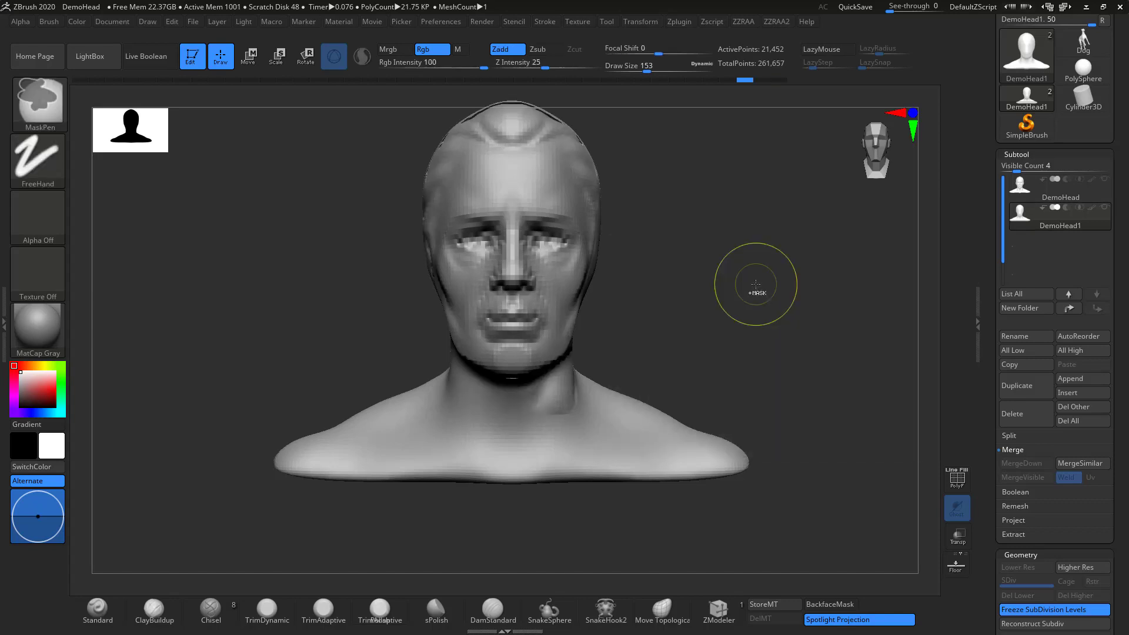
key("ctrl+z")
key("ctrl+z")
key("ctrl+z")
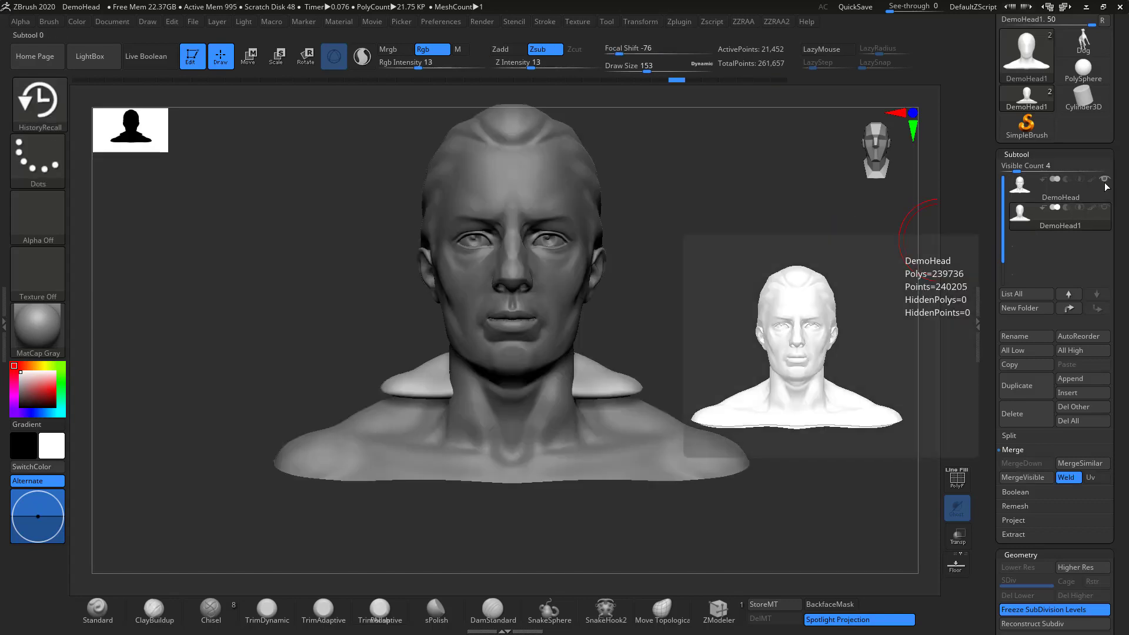
Try recalling the larger DemoHead's face onto the smaller, unmatched DemoHead1 with the HistoryRecall brush, and undo the strokes.
mouse_move(506, 246)
left_mouse_down()
mouse_move(498, 280)
mouse_move(516, 237)
mouse_move(495, 254)
mouse_move(526, 286)
mouse_move(512, 257)
mouse_move(518, 304)
left_mouse_up()
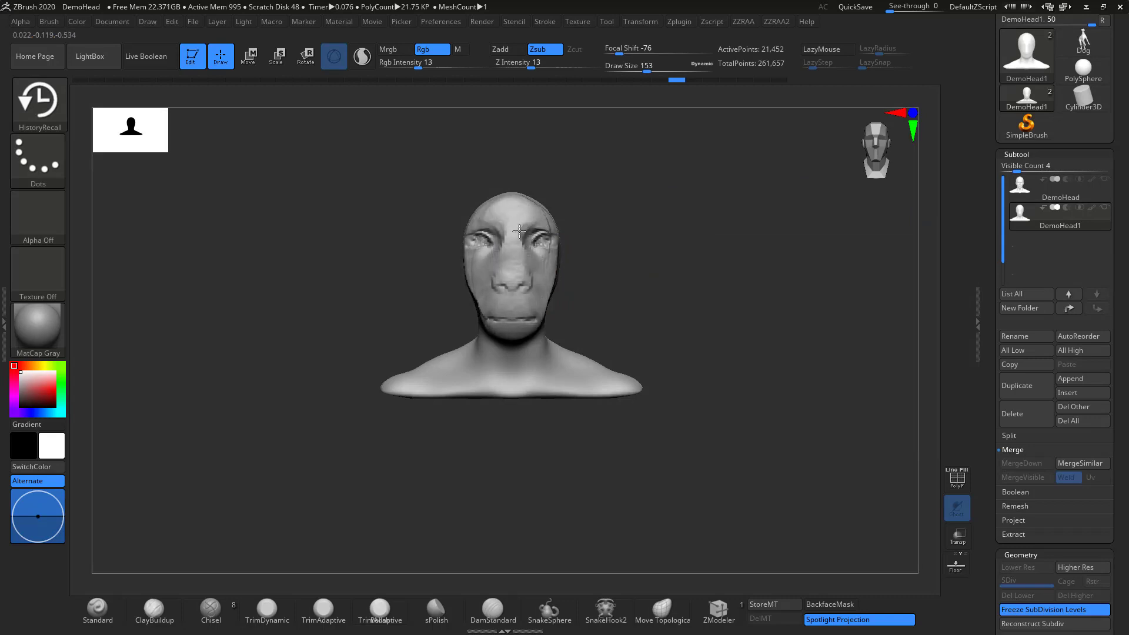
left_click_drag(590, 278, 668, 270)
key("ctrl+z")
mouse_move(512, 284)
left_mouse_down()
mouse_move(470, 253)
mouse_move(433, 271)
mouse_move(452, 251)
left_mouse_up()
key("ctrl+z")
key("ctrl+z")
key("ctrl+z")
key("ctrl+z")
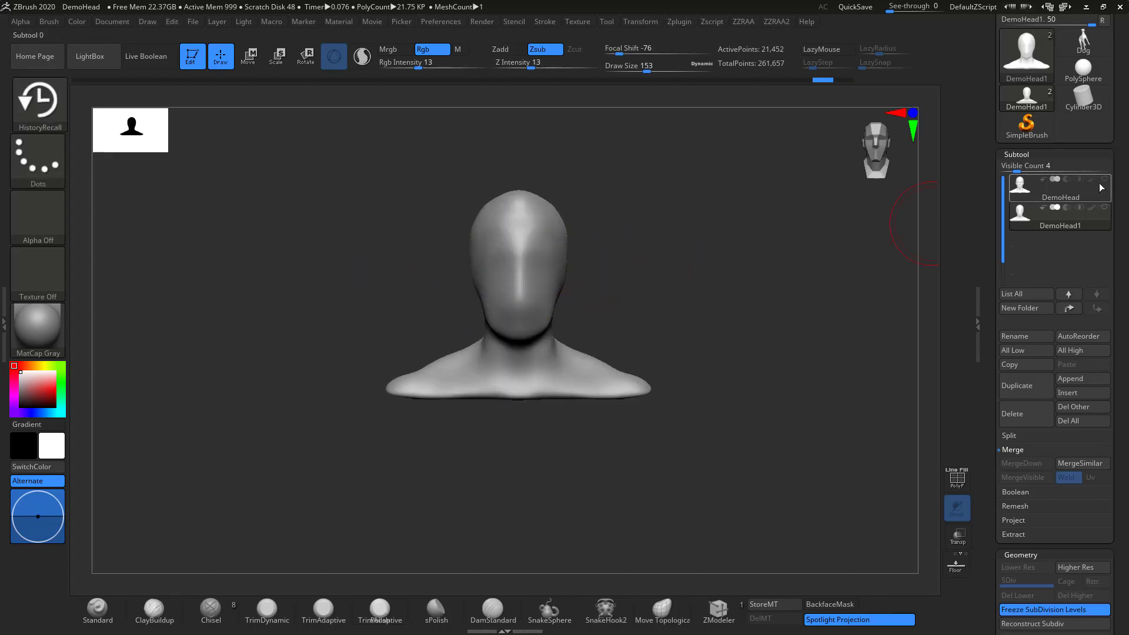
Paint the oversized DemoHead face onto DemoHead1 with HistoryRecall and inspect the displaced surface from the side.
left_click_drag(520, 282, 532, 258)
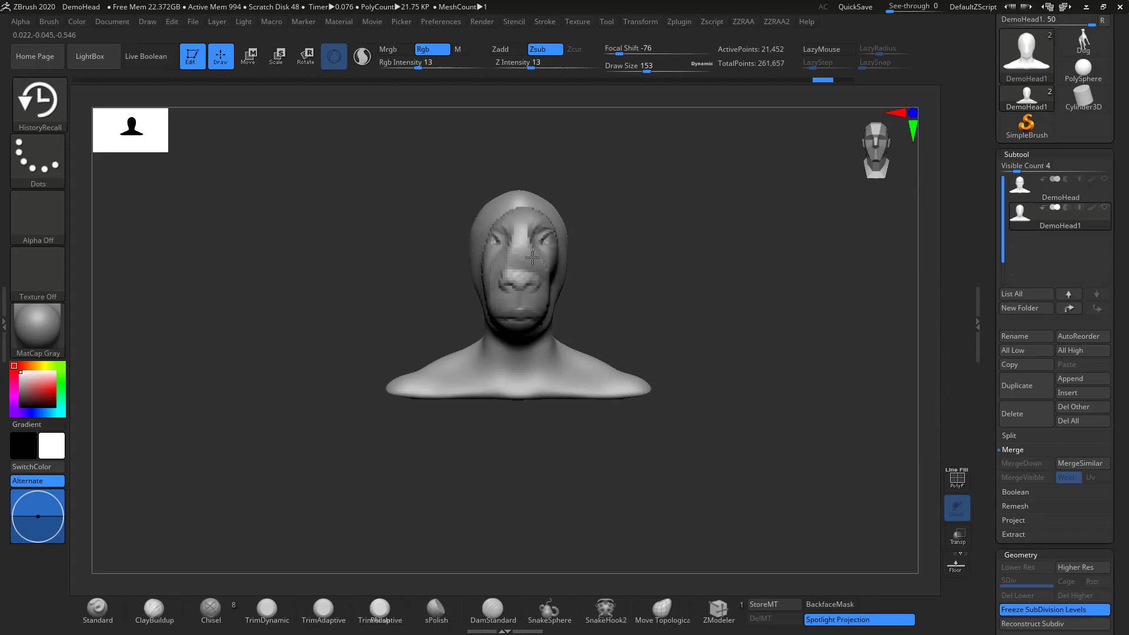
left_click_drag(652, 261, 718, 267)
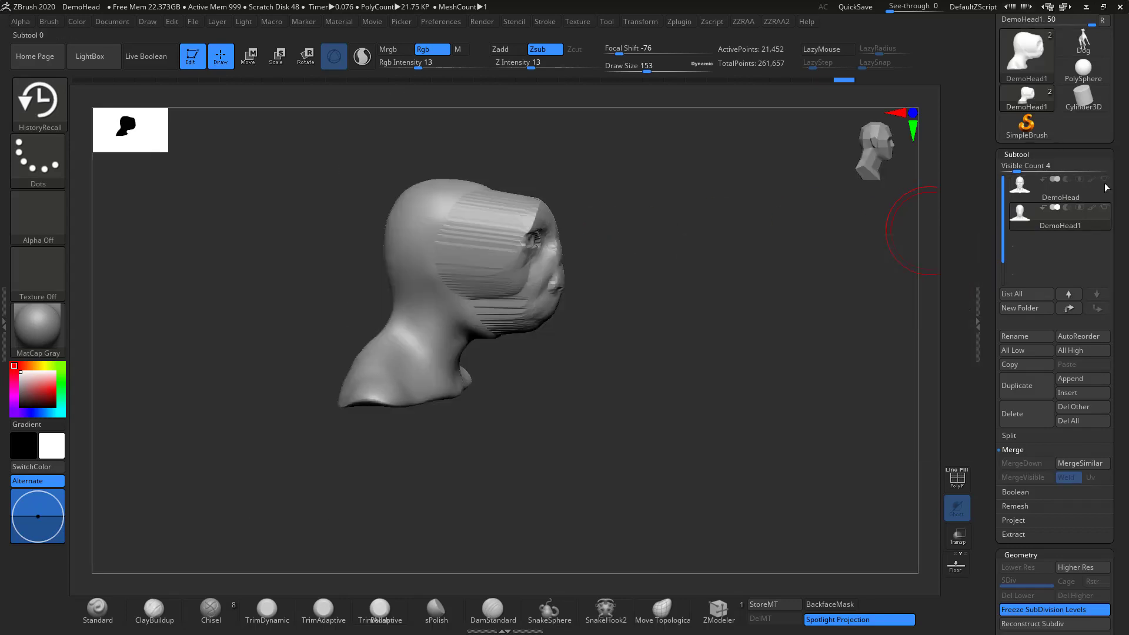
left_click_drag(736, 252, 699, 256, "shift")
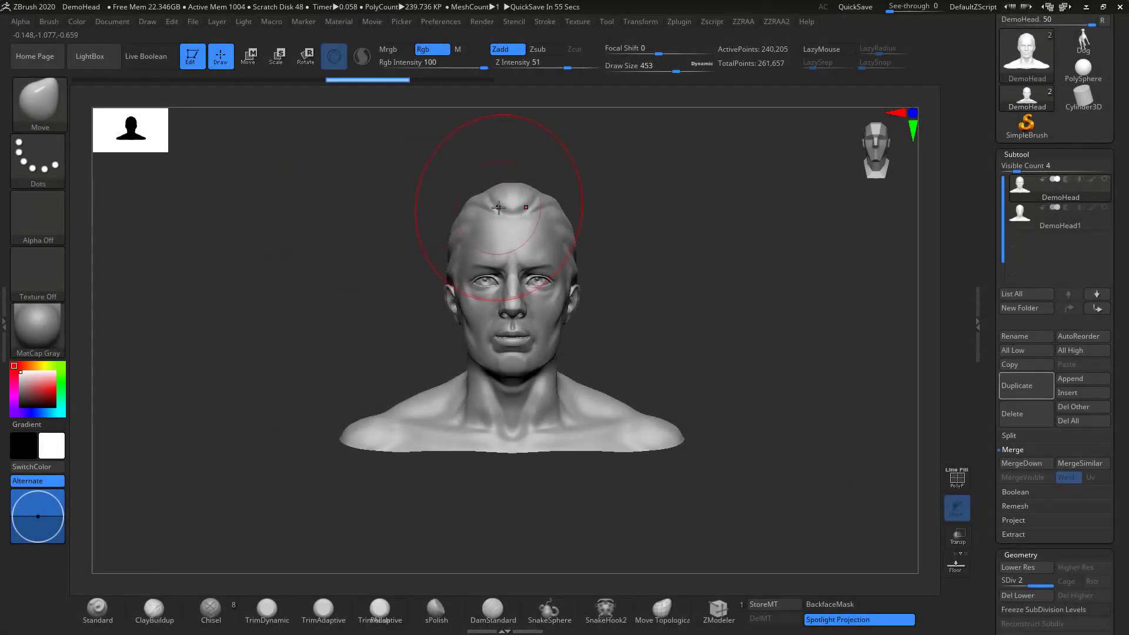
Pull the top front of the DemoHead subtool upward into a peak with the Move brush, and undo the deformations.
left_click_drag(654, 206, 680, 231, "alt")
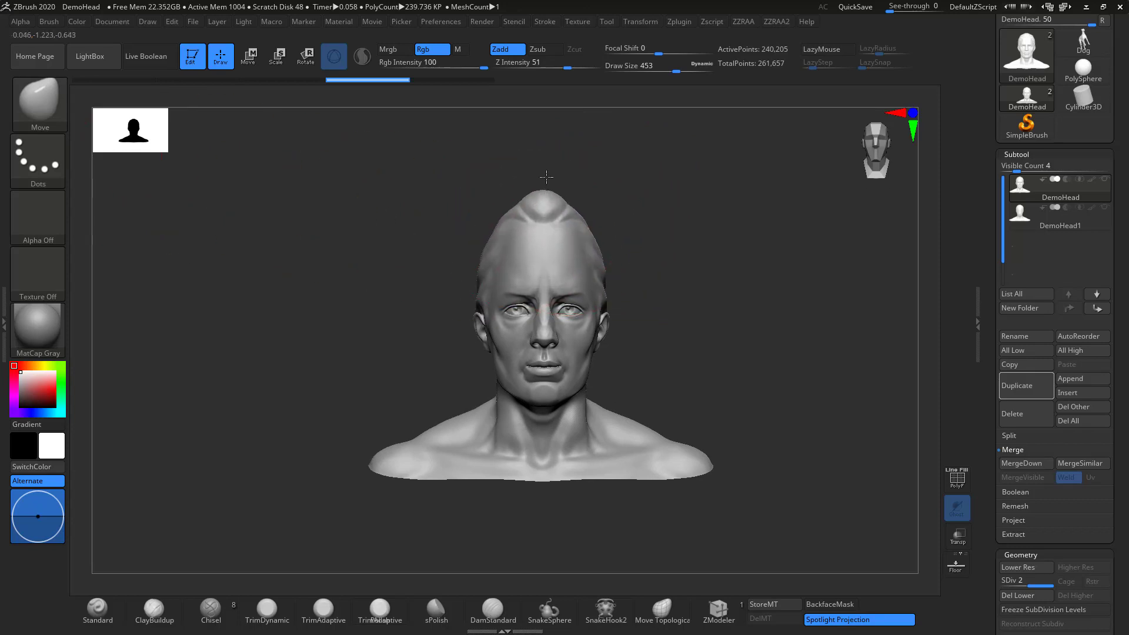
left_click_drag(651, 242, 568, 179)
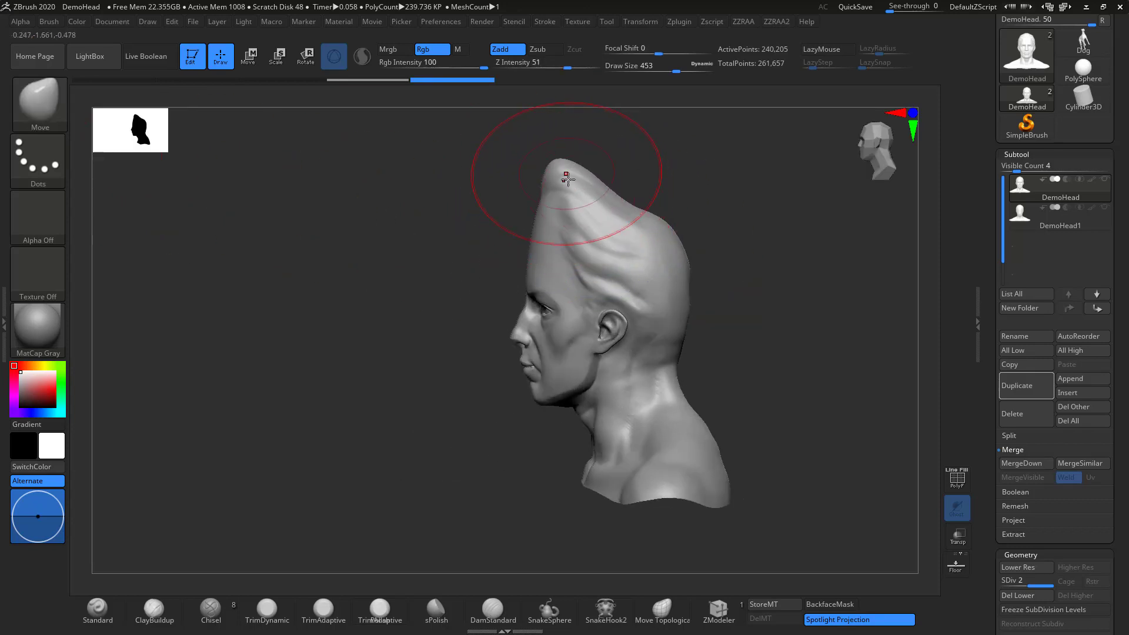
key("ctrl+z")
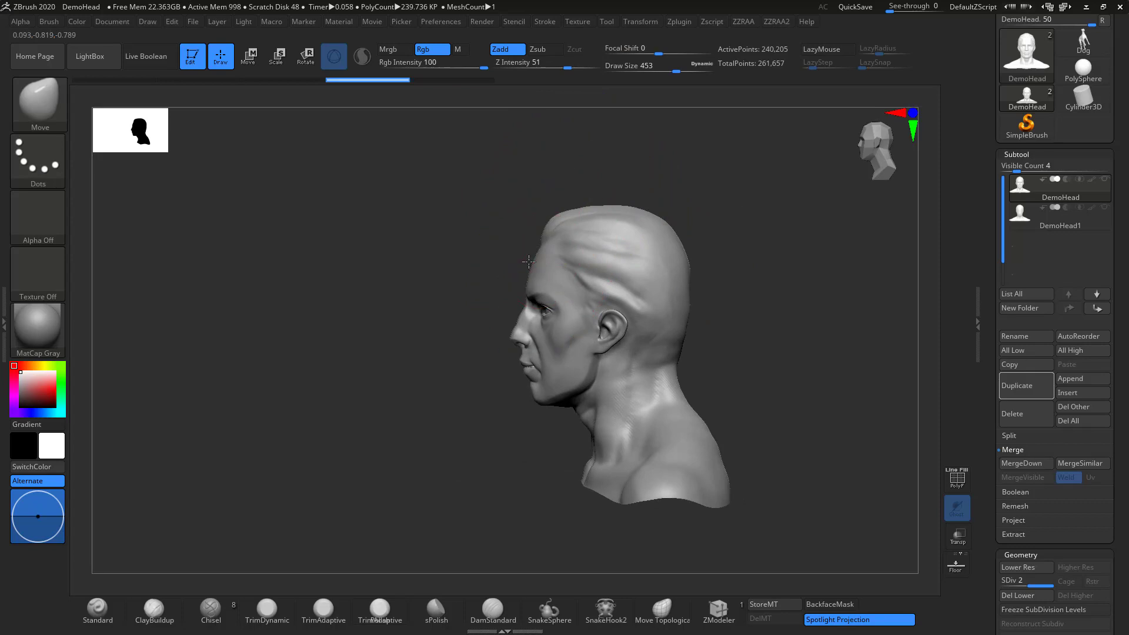
left_click_drag(523, 259, 516, 150)
key("ctrl+z")
left_click_drag(469, 184, 503, 210, "shift")
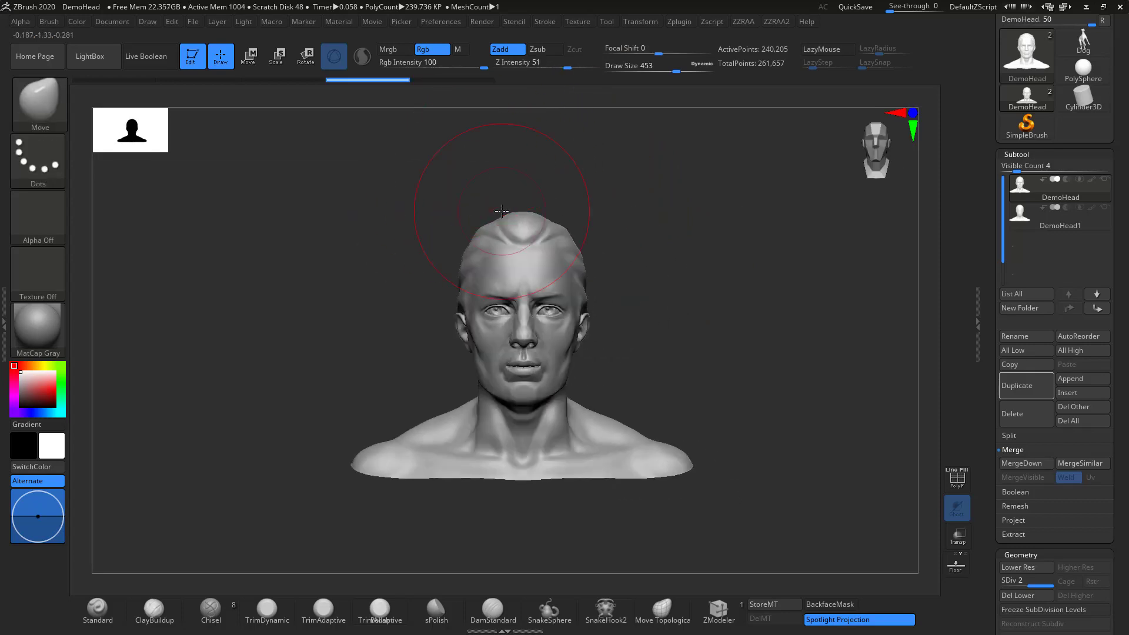
Switch to the MoveInfiniteDepth brush, push the sides of the head inward at Draw Size 207, and undo the deformation.
key("b")
key("m")
key("d")
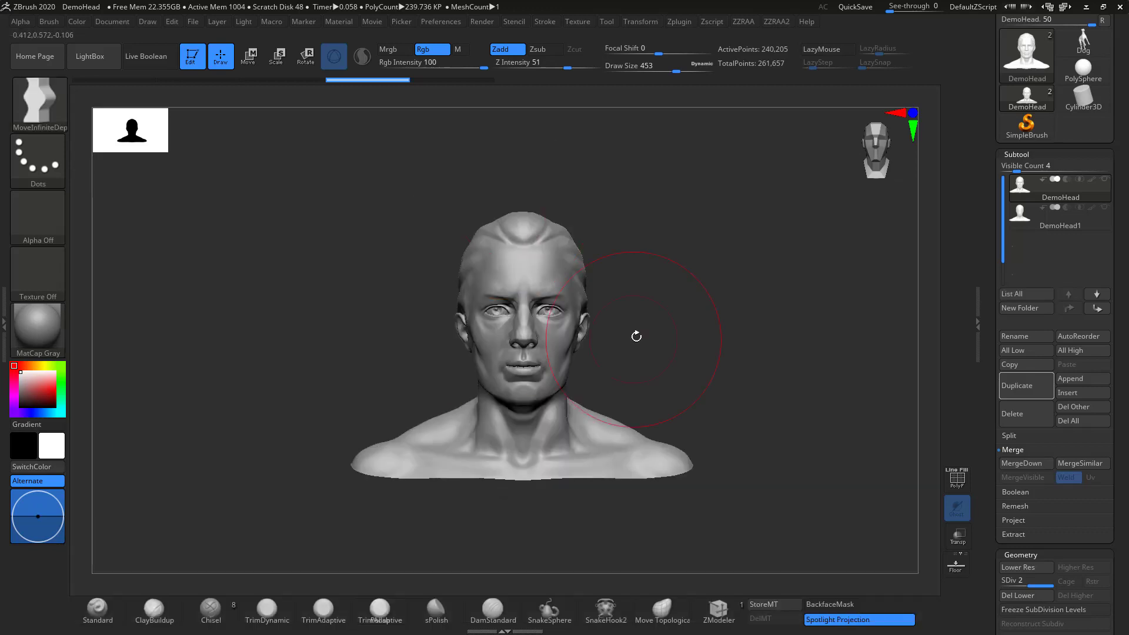
key("space")
mouse_move(590, 253)
left_mouse_down()
mouse_move(675, 255)
mouse_move(669, 271)
mouse_move(554, 257)
left_mouse_up()
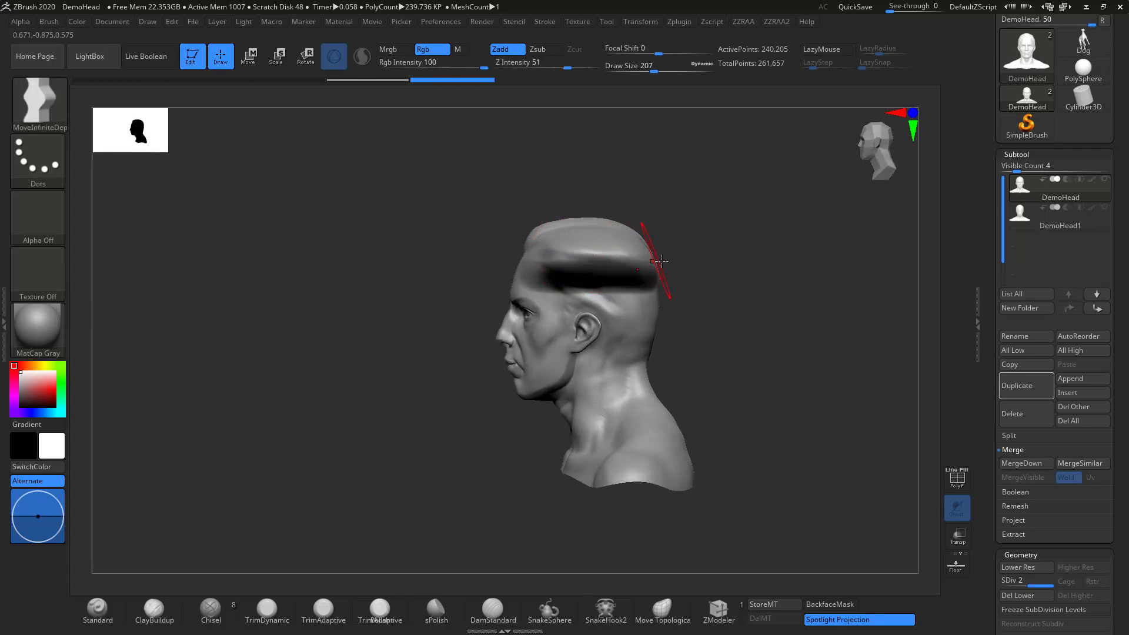
left_click_drag(661, 260, 738, 277)
key("ctrl+z")
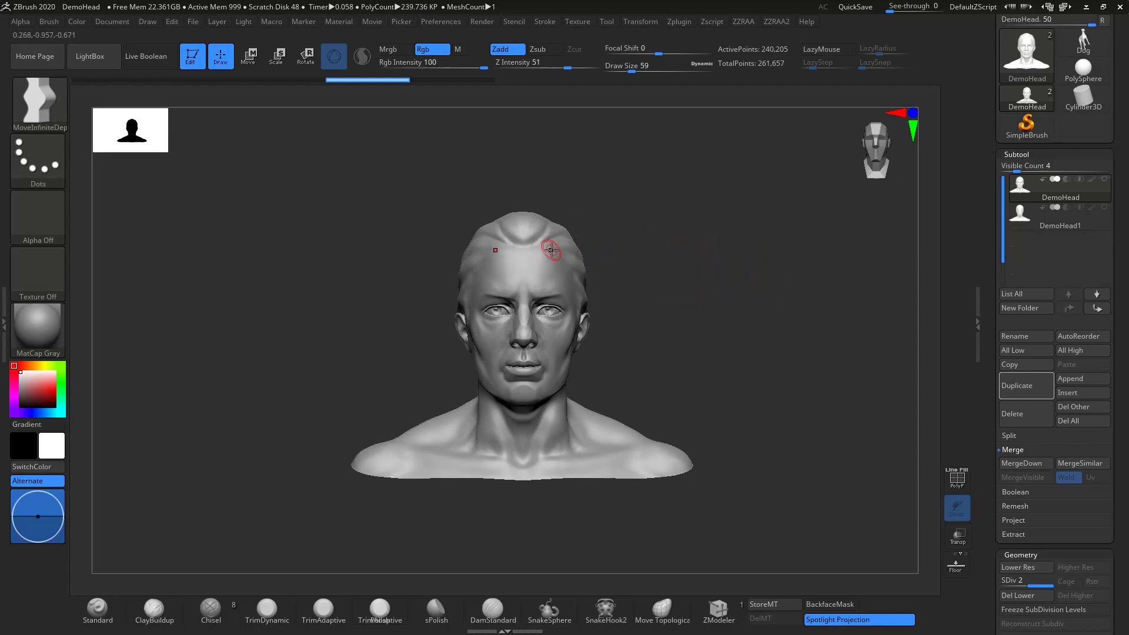
Try MoveInfiniteDepth strokes on the upper side of the head, starting at Draw Size 59, and undo them.
left_click_drag(616, 251, 623, 252)
mouse_move(623, 256)
left_mouse_down()
mouse_move(624, 267)
mouse_move(535, 257)
mouse_move(631, 261)
left_mouse_up()
key("ctrl+z")
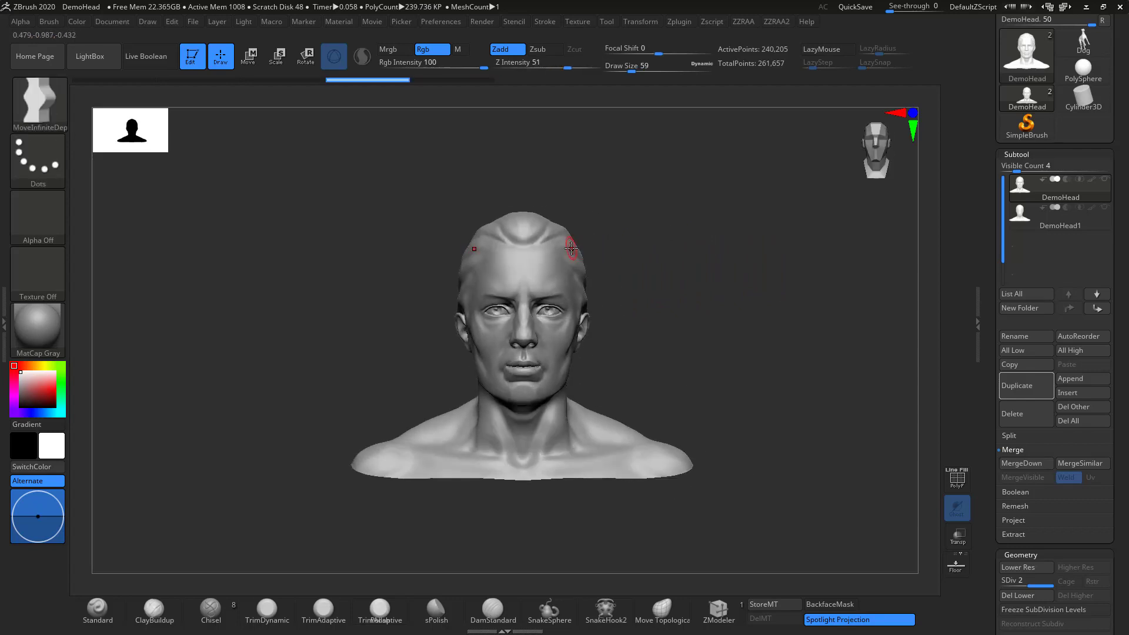
key("ctrl+shift+z")
mouse_move(706, 264)
left_mouse_down()
mouse_move(768, 290)
mouse_move(776, 355)
mouse_move(766, 348)
mouse_move(774, 288)
left_mouse_up()
key("ctrl+z")
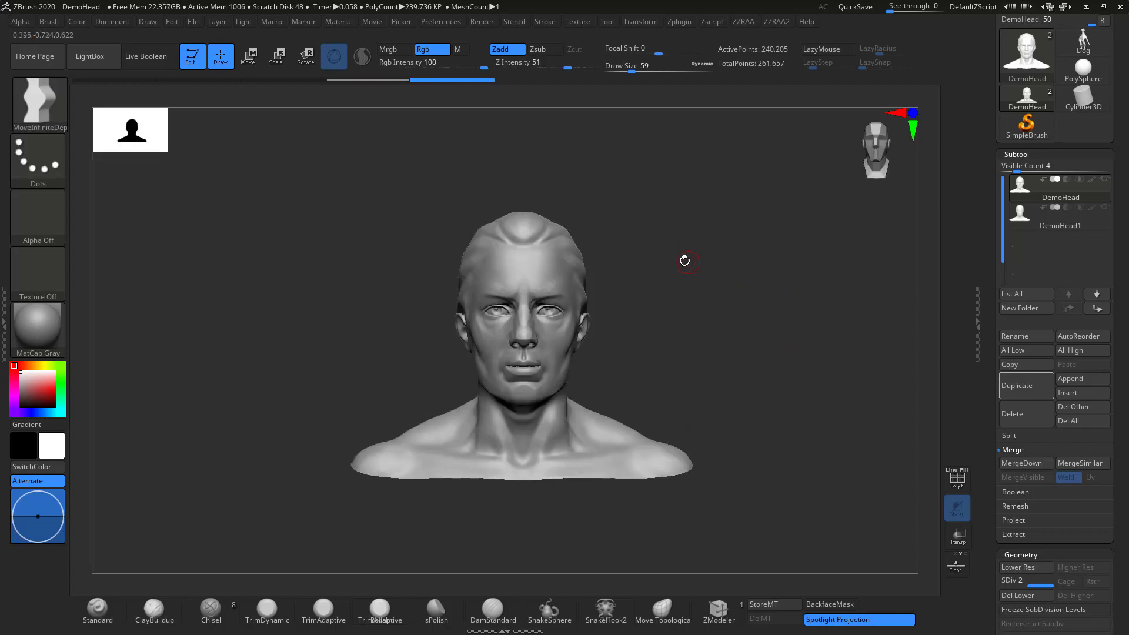
key("space")
mouse_move(635, 251)
left_mouse_down()
mouse_move(736, 251)
mouse_move(703, 245)
mouse_move(770, 235)
mouse_move(659, 268)
mouse_move(702, 266)
left_mouse_up()
key("ctrl+z")
Set the Draw Size to 517, stretch the cranium upward in profile into a tall cone, and undo the deformation.
key("space")
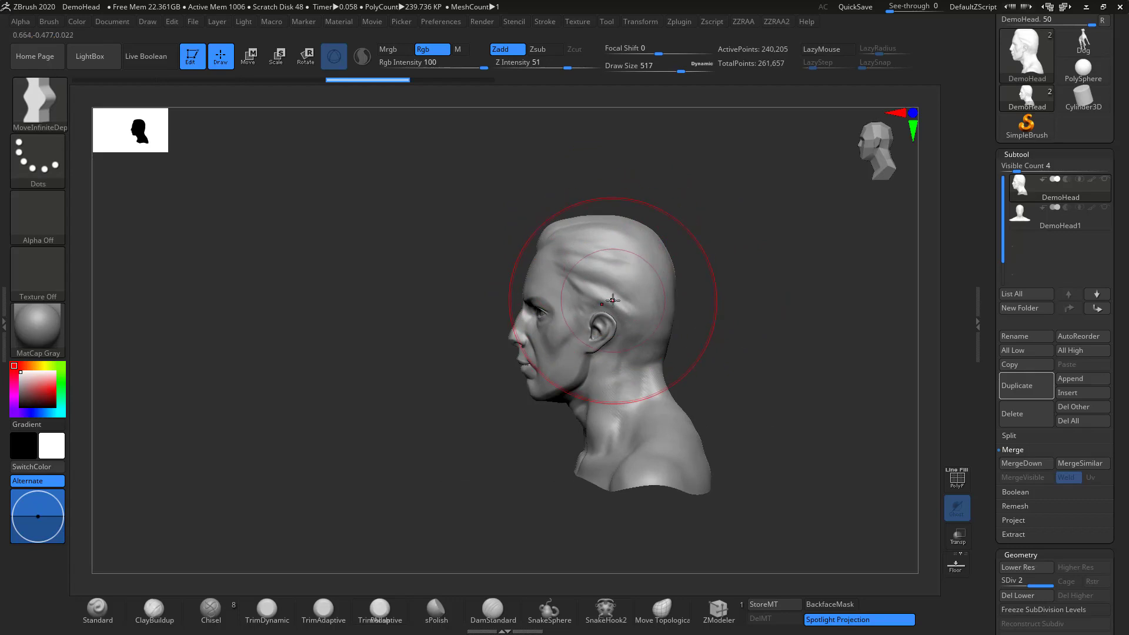
left_click_drag(619, 233, 613, 141)
mouse_move(459, 209)
left_mouse_down()
mouse_move(602, 224)
mouse_move(472, 214)
left_mouse_up()
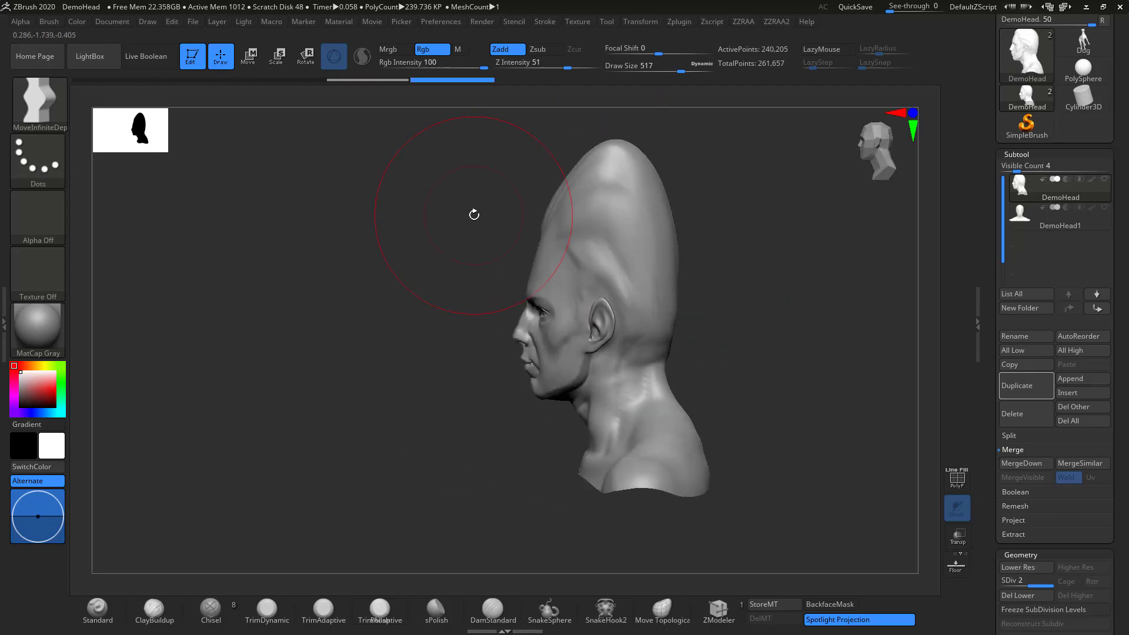
key("ctrl+z")
key("ctrl+z")
Reshape the cranium, face and jaw in profile with large MoveInfiniteDepth strokes, and undo all of them.
left_click_drag(641, 254, 660, 220)
mouse_move(498, 314)
left_mouse_down()
mouse_move(536, 319)
mouse_move(497, 327)
left_mouse_up()
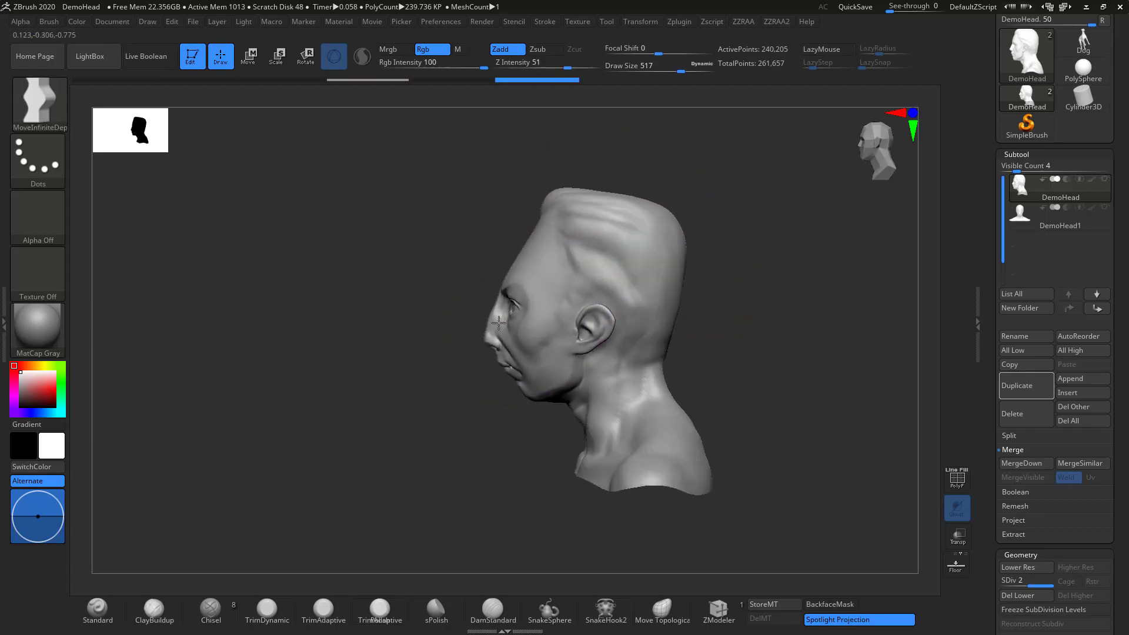
left_click_drag(513, 368, 492, 385)
mouse_move(454, 404)
left_mouse_down()
mouse_move(567, 404)
mouse_move(519, 398)
left_mouse_up()
key("ctrl+z")
key("ctrl+z")
key("ctrl+z")
key("ctrl+z")
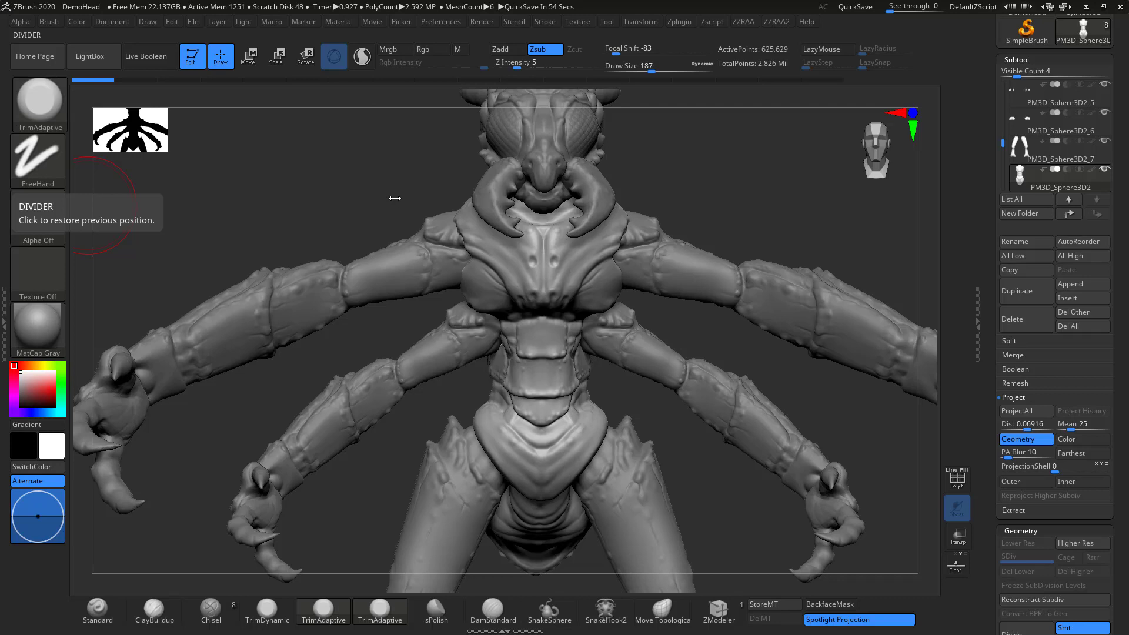
Restore the creature's latest undo history state and flatten its chest detail with TrimAdaptive and smoothing strokes.
mouse_move(387, 185)
left_mouse_down()
mouse_move(365, 181)
mouse_move(390, 188)
mouse_move(466, 278)
left_mouse_up()
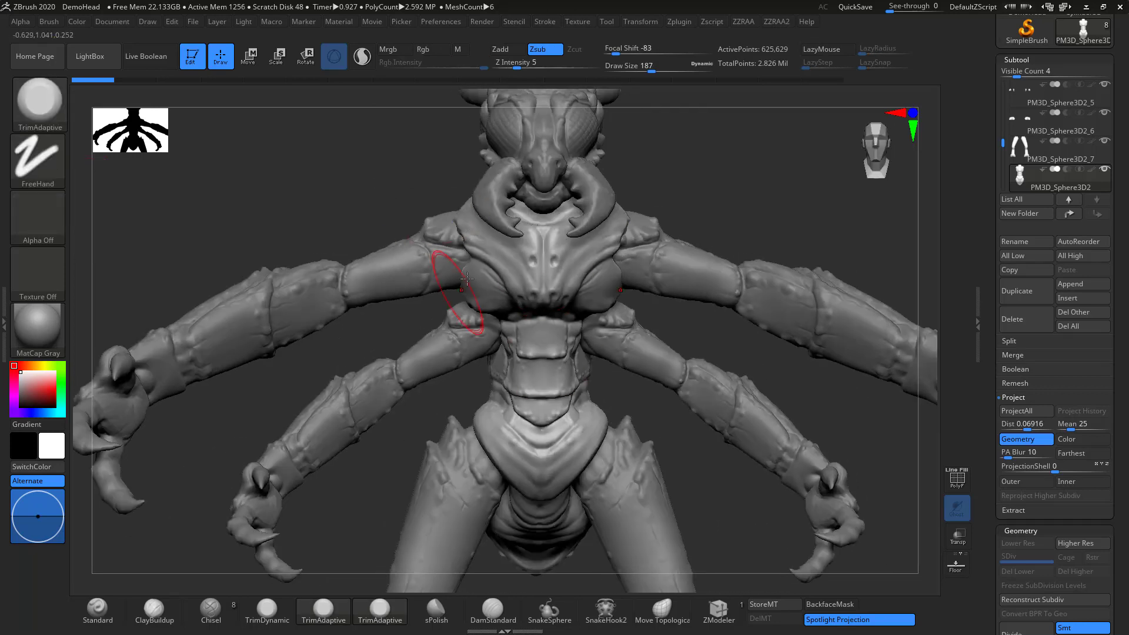
left_click(823, 80)
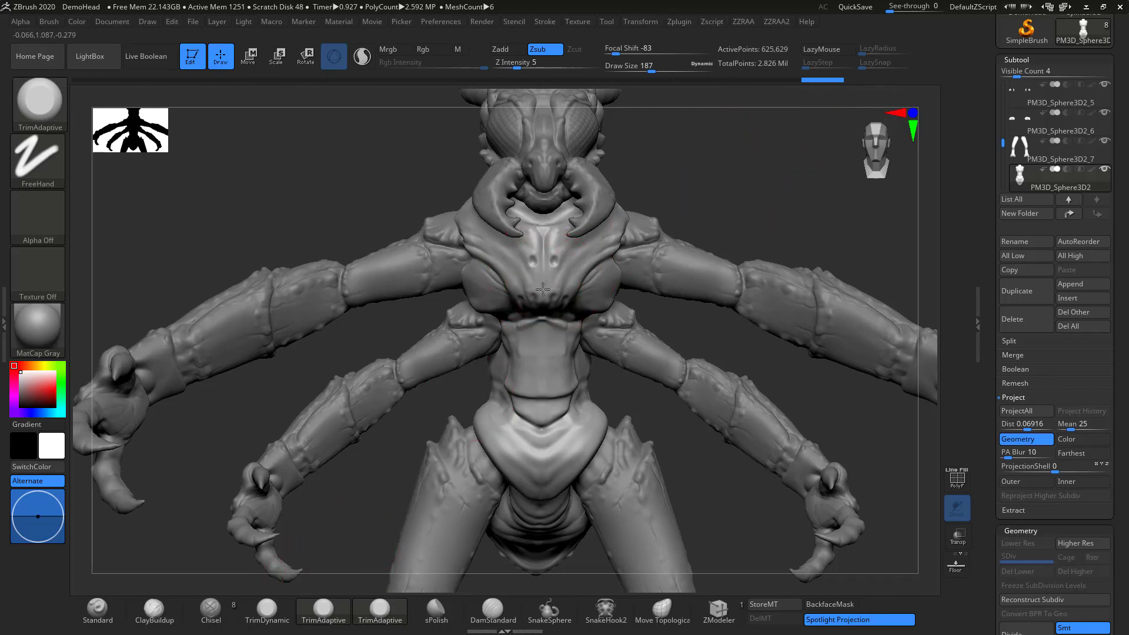
mouse_move(543, 289)
left_mouse_down()
mouse_move(529, 295)
mouse_move(515, 270)
mouse_move(562, 281)
mouse_move(483, 287)
left_mouse_up()
key("shift")
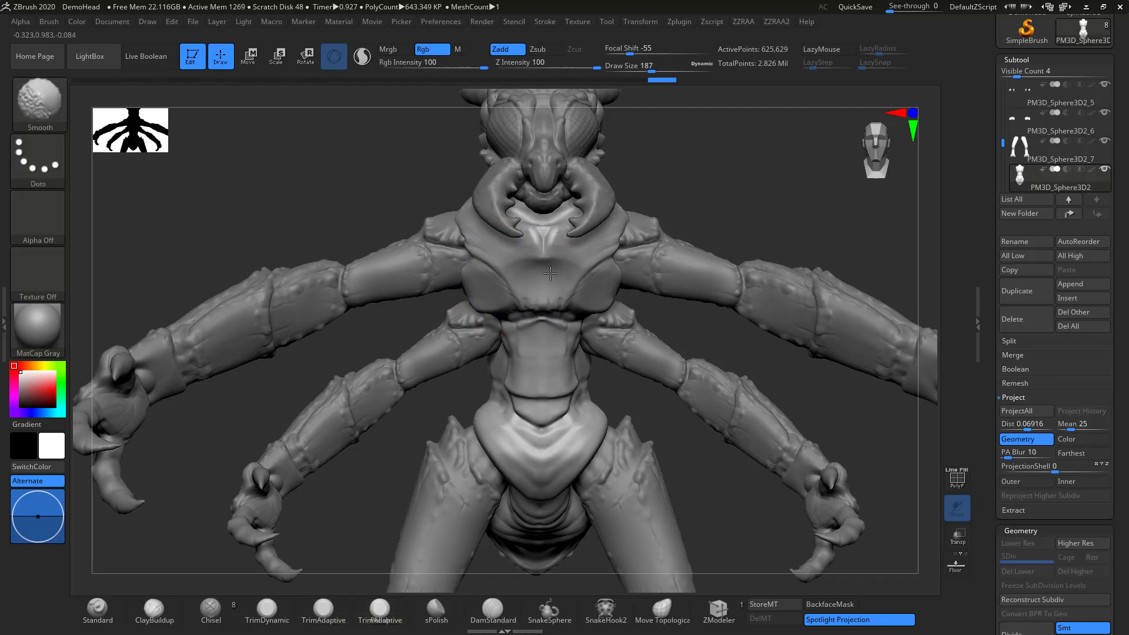
left_click_drag(558, 335, 547, 345, "shift")
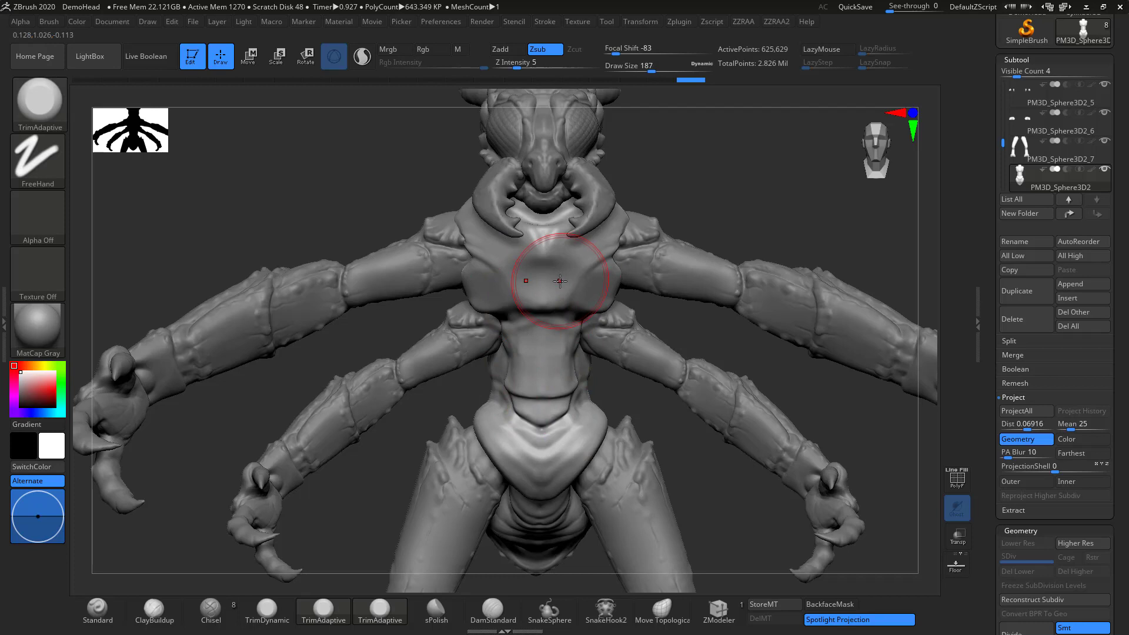
Compare the first undo history state with the latest, mask the creature's flattened chest, and invert the mask.
left_click(83, 81)
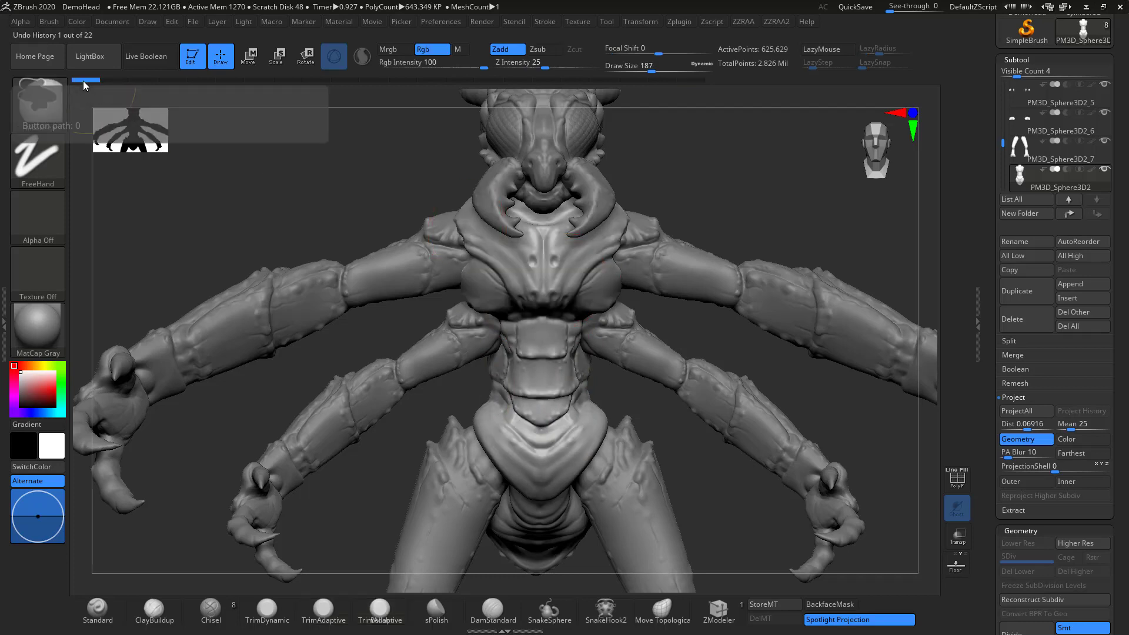
left_click(691, 80)
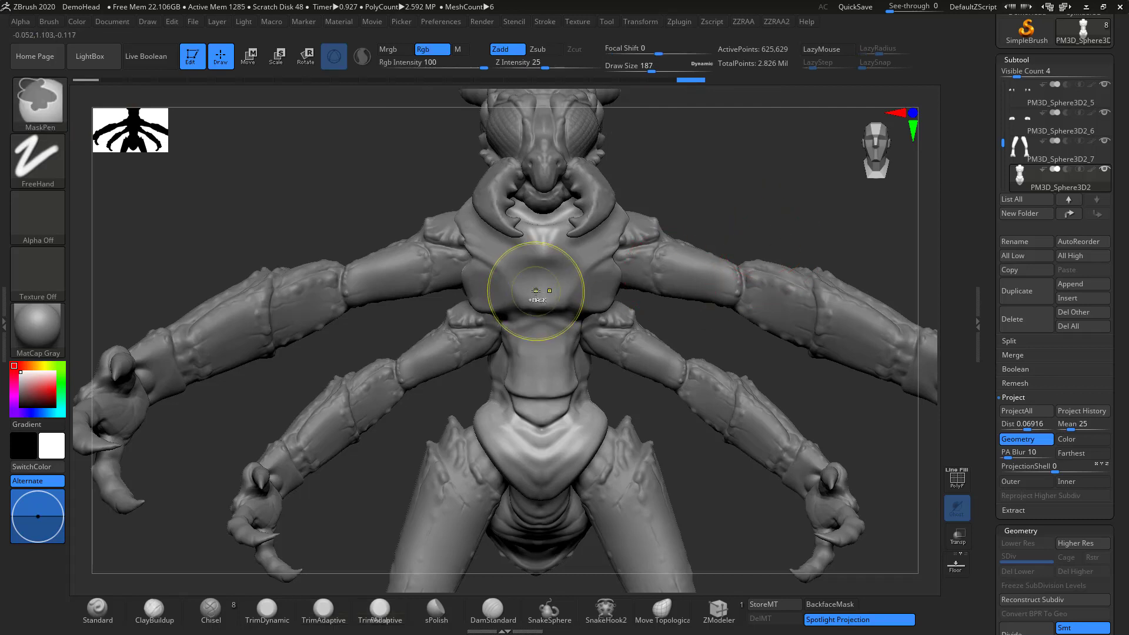
left_click_drag(528, 306, 487, 287, "ctrl")
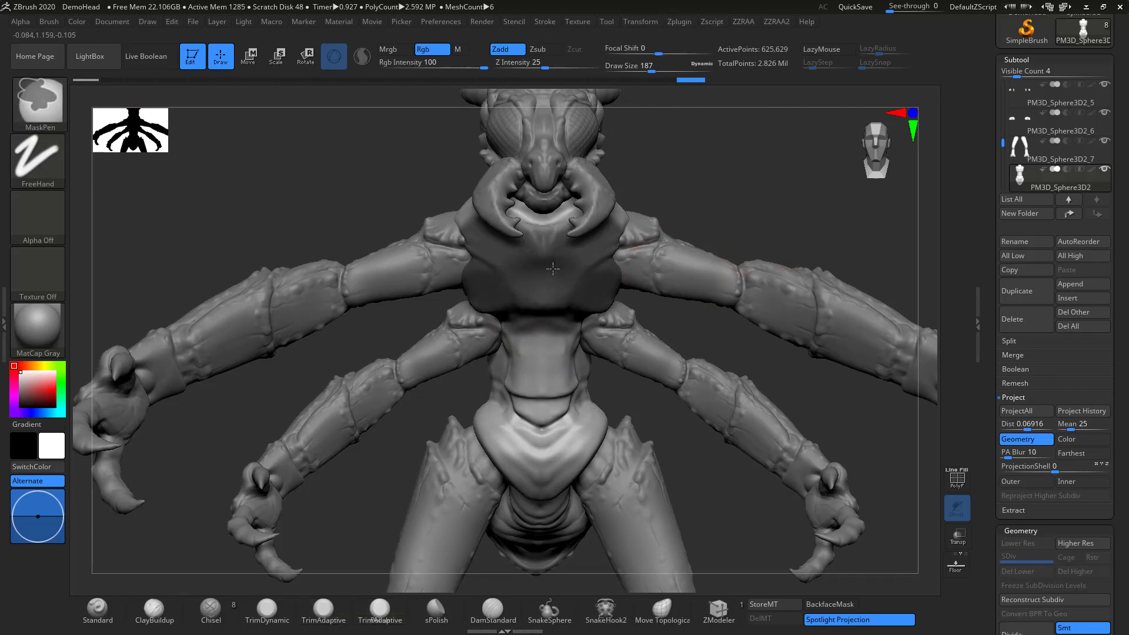
left_click(405, 215, "ctrl")
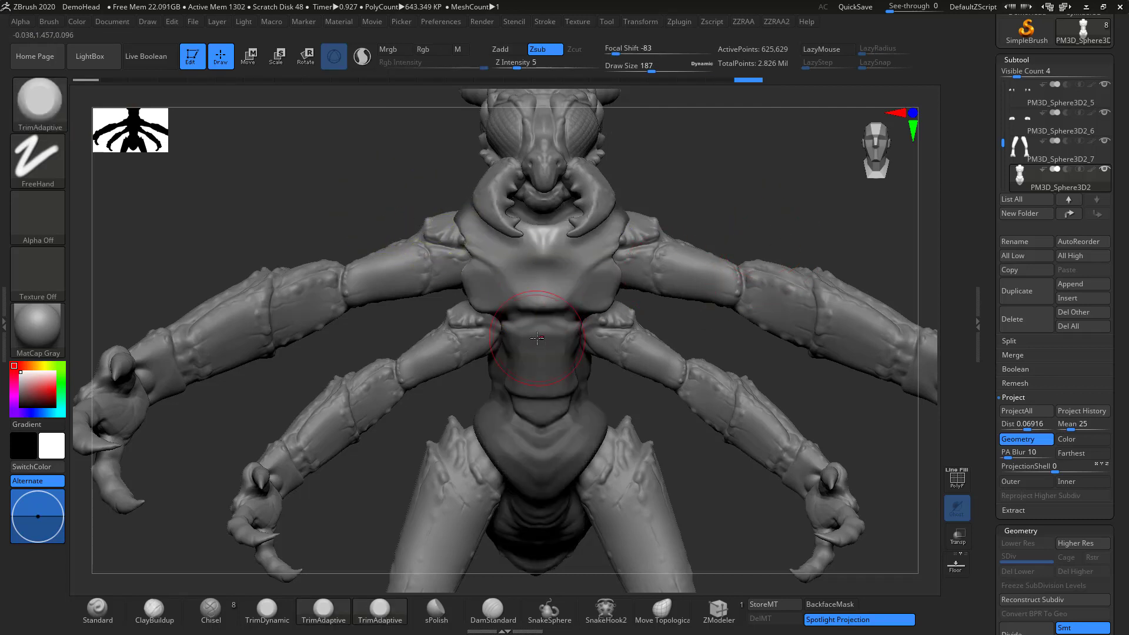
left_click_drag(529, 353, 539, 348, "ctrl")
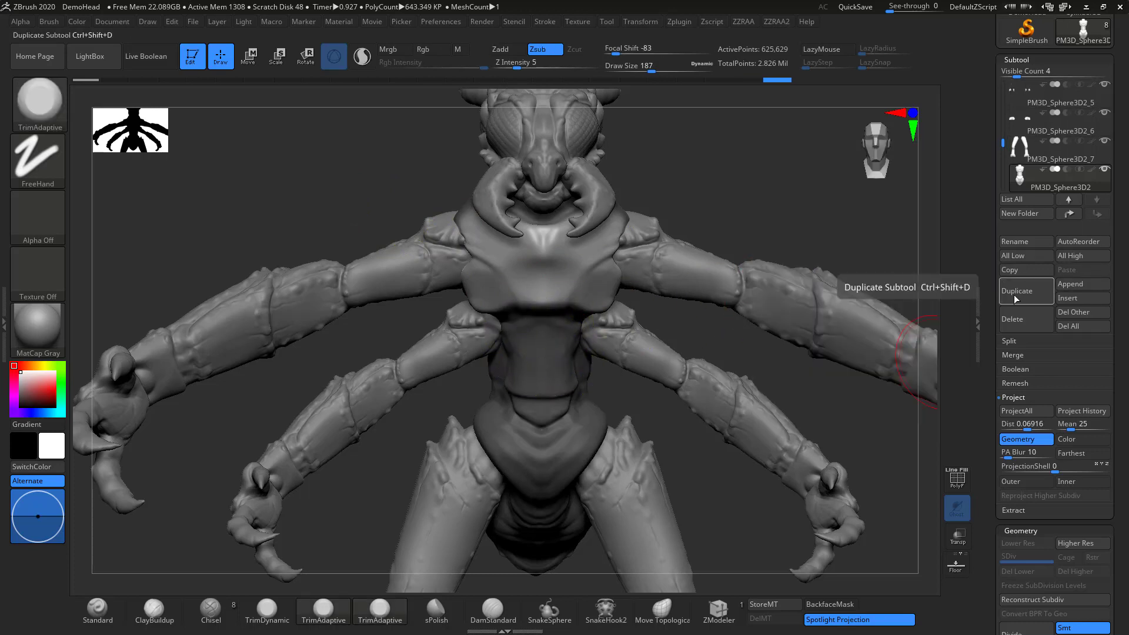
Run Project History on the unmasked chest with Geometry enabled, and clear the mask from the body.
left_click(1014, 397)
left_click(1013, 398)
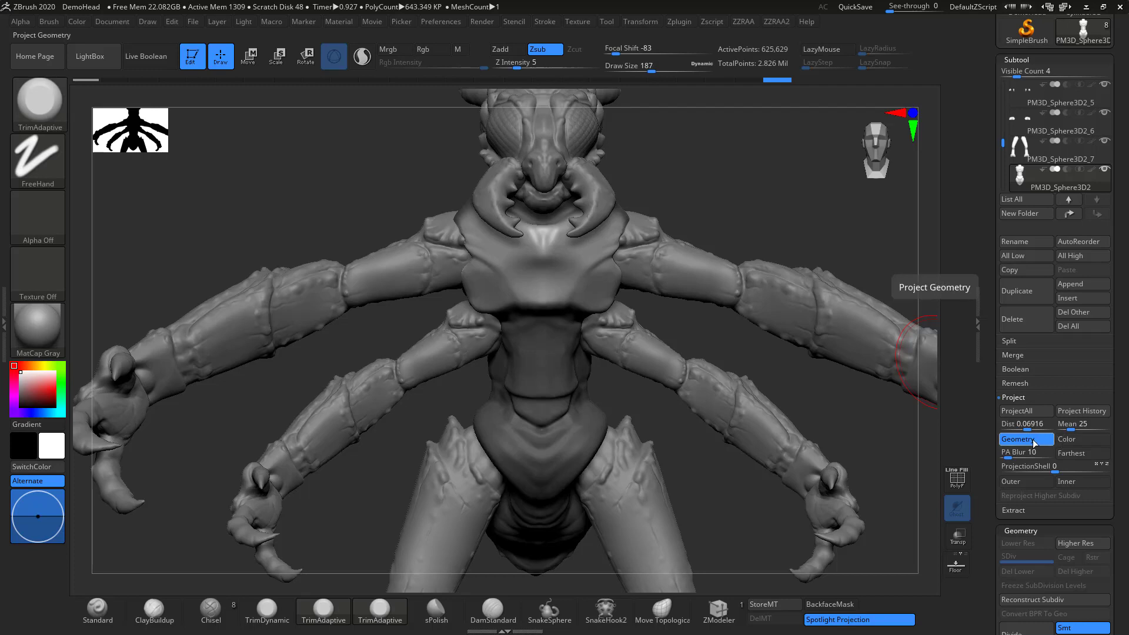
left_click(1064, 415)
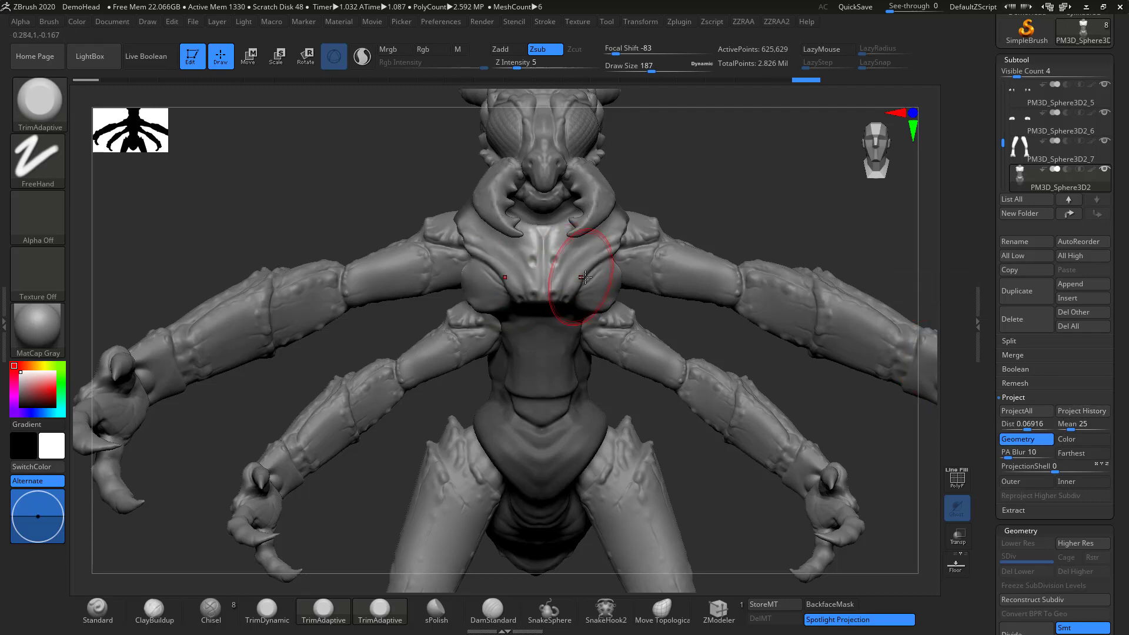
left_click_drag(731, 197, 712, 227, "ctrl")
Compare the creature's first and latest undo history states, and mark the first state for history projection.
left_click_drag(733, 330, 764, 323)
left_click_drag(791, 265, 765, 194)
left_click_drag(847, 241, 847, 270)
left_click(89, 80)
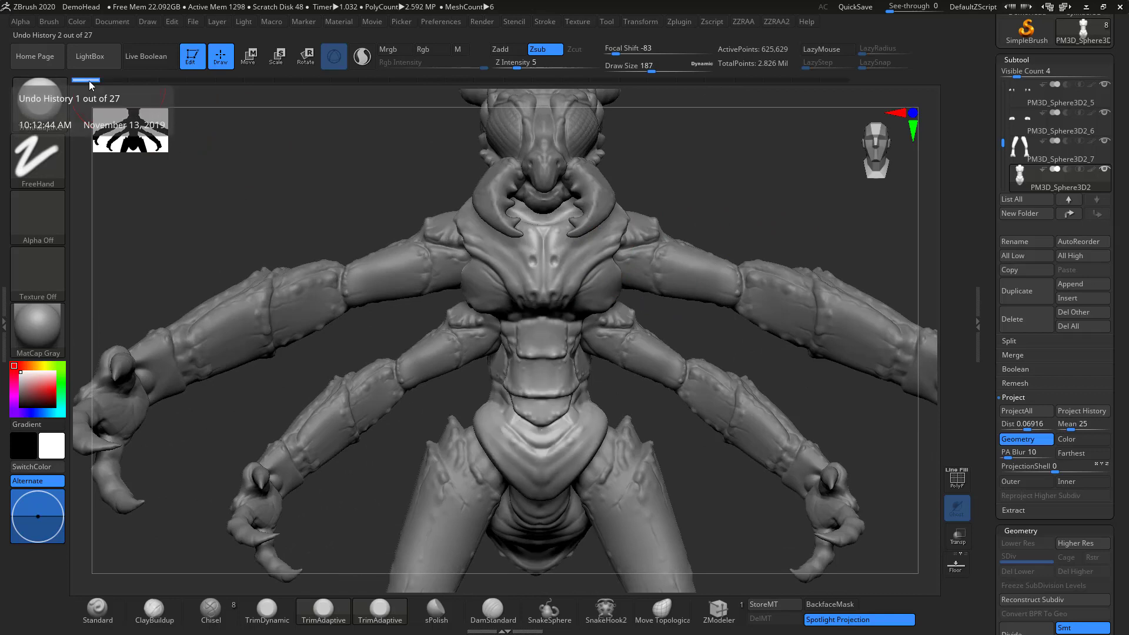
left_click(832, 82)
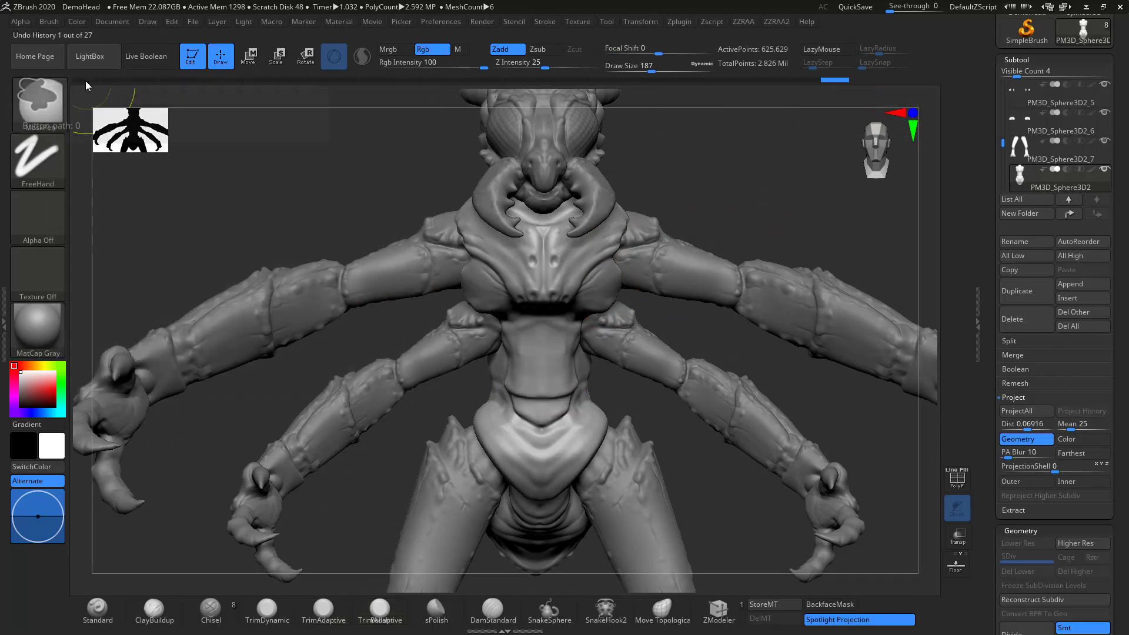
left_click(86, 80, "ctrl")
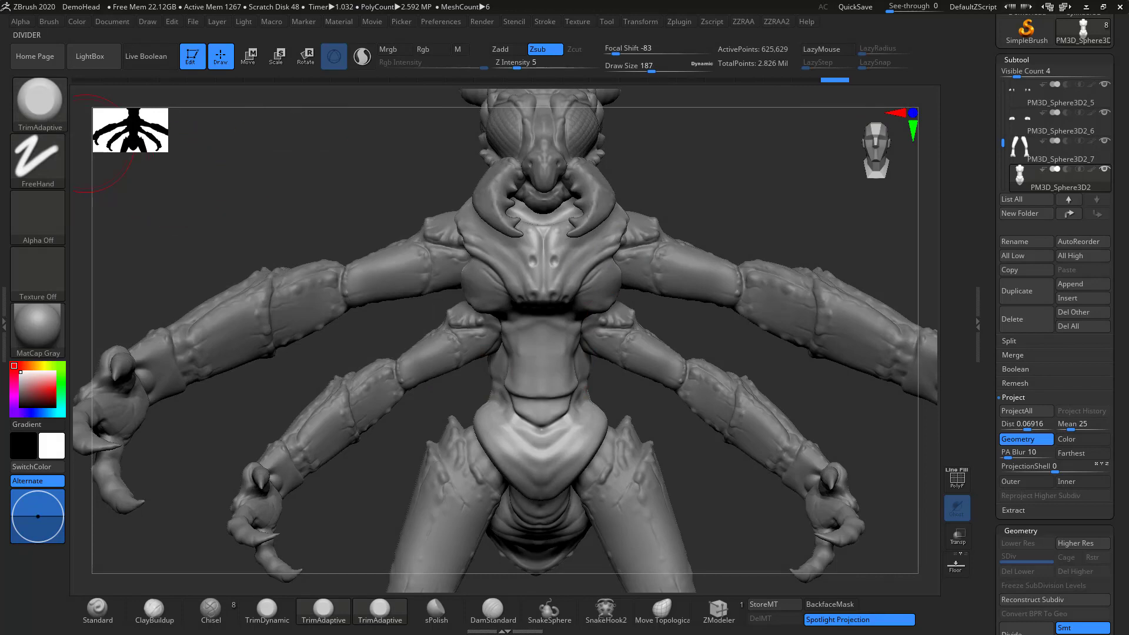
key("ctrl+z")
Choose the XTractor brush for working on the creature's abdomen shell.
mouse_move(728, 405)
left_mouse_down()
mouse_move(786, 355)
mouse_move(696, 376)
mouse_move(587, 363)
left_mouse_up()
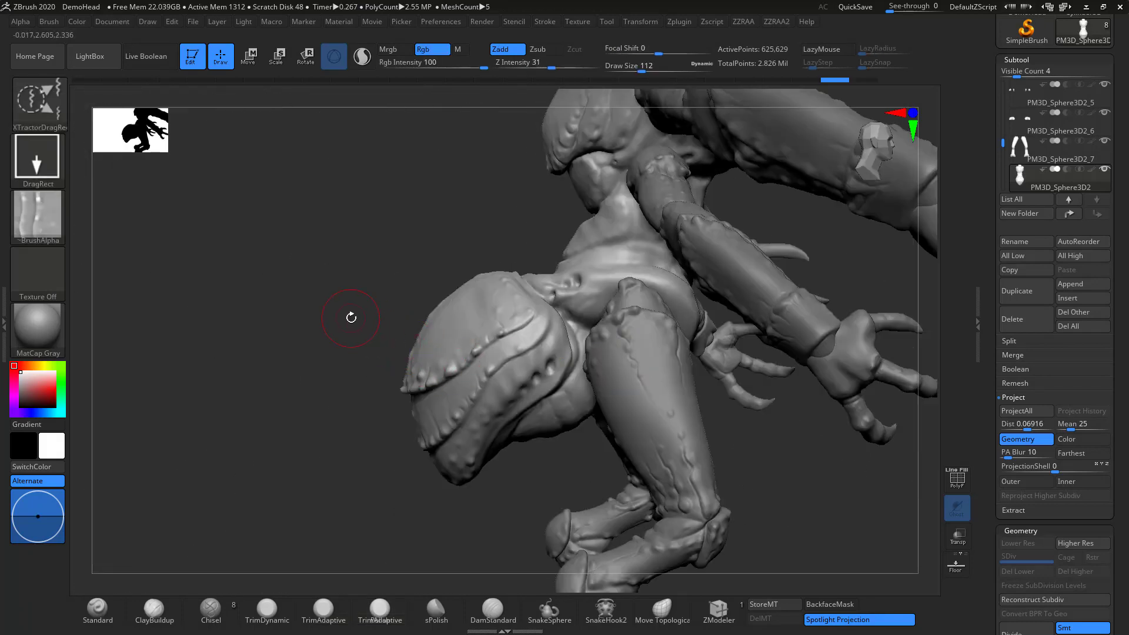
left_click_drag(350, 316, 345, 272, "alt")
key("b")
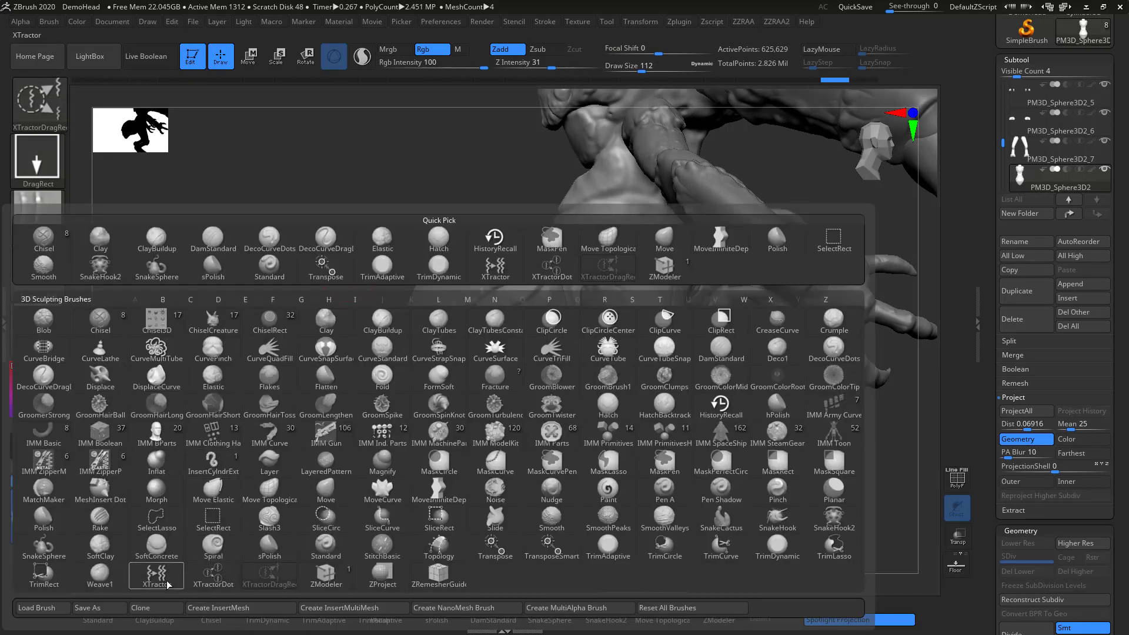
left_click(156, 579)
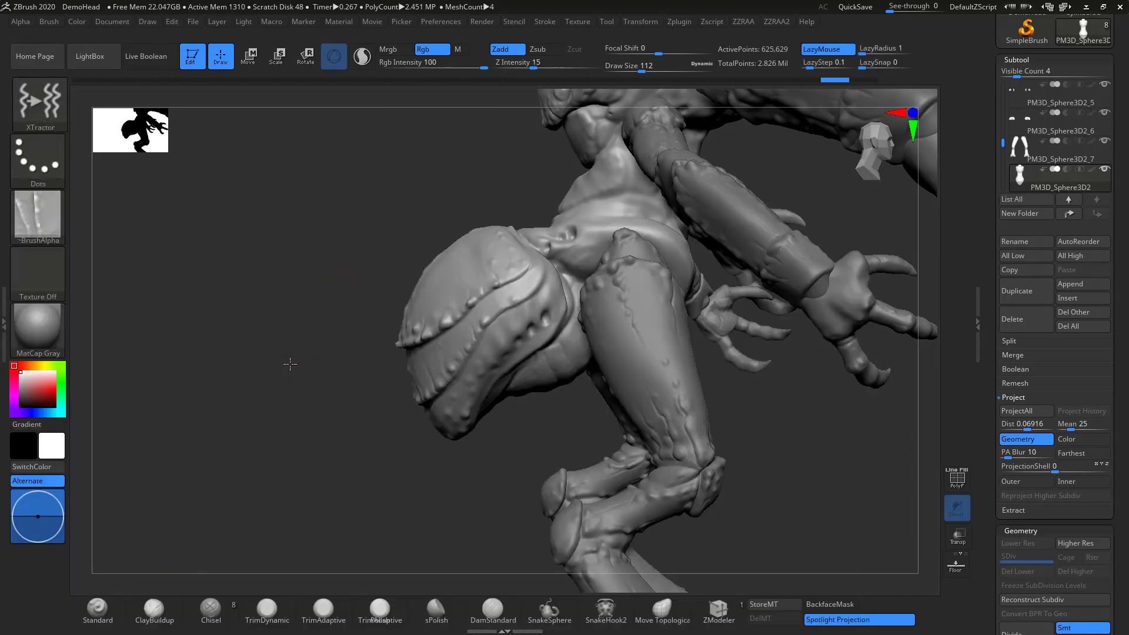
key("ctrl+shift+z")
key("ctrl+shift+z")
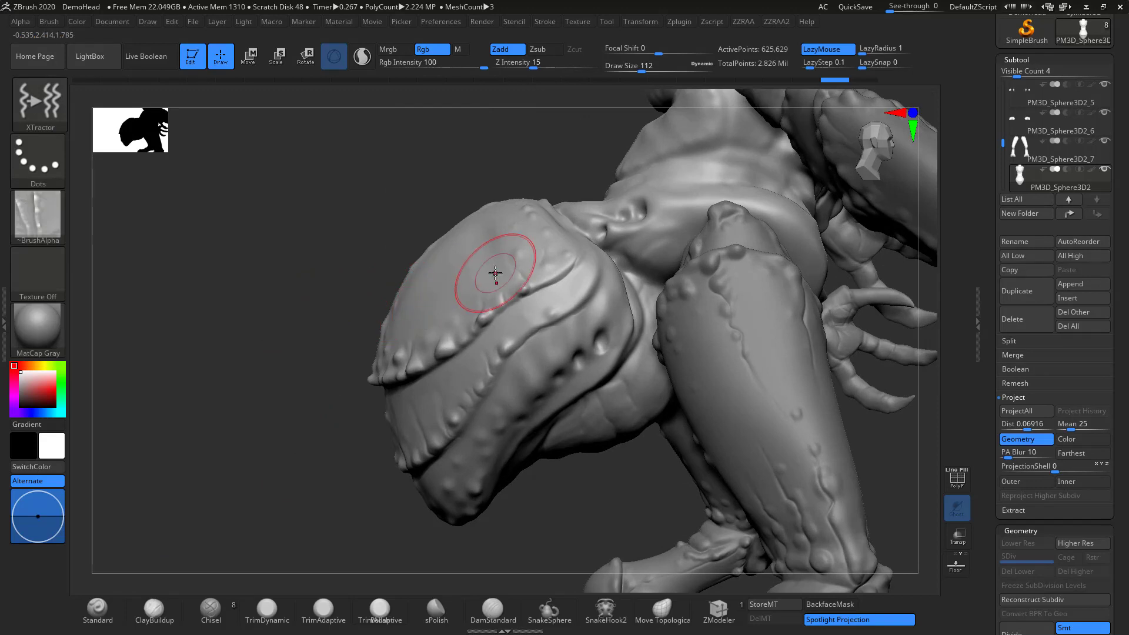
Try an XTractor stroke across the upper abdomen shell and undo it.
left_click_drag(507, 242, 502, 237)
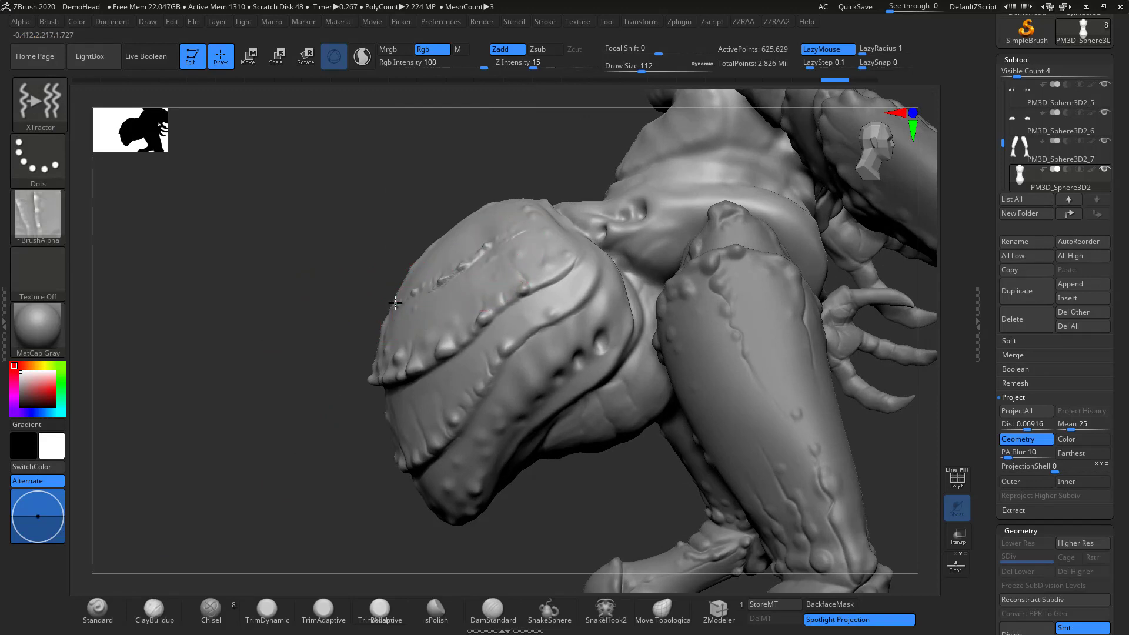
key("ctrl+shift+z")
key("ctrl+shift+z")
key("ctrl+shift+z")
key("ctrl+shift+z")
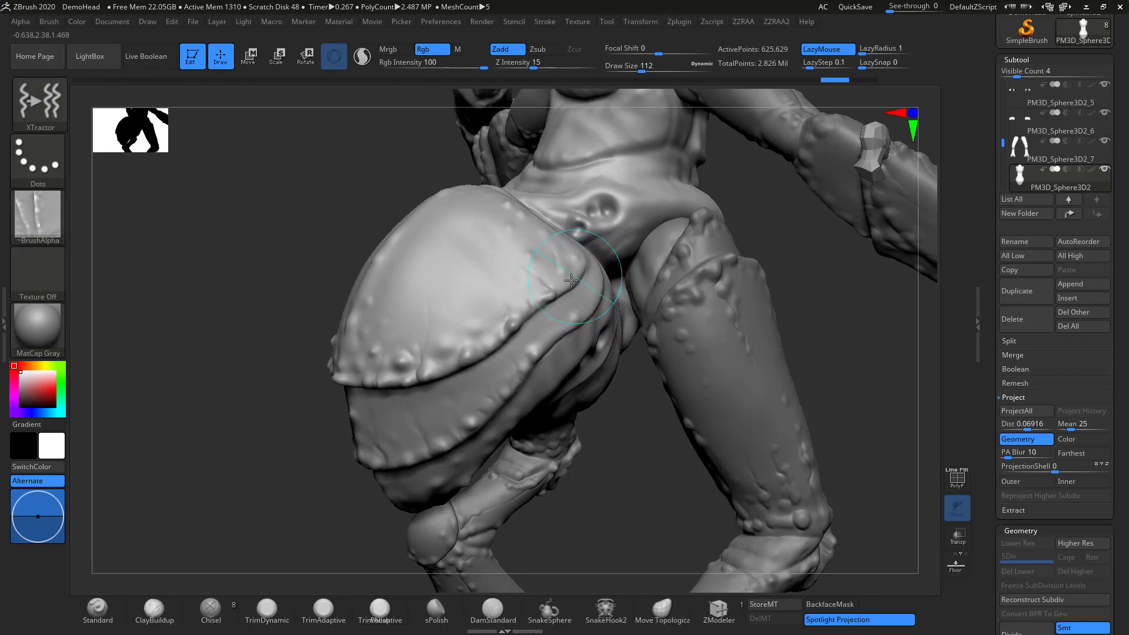
Sample the bumpy rim of the abdomen shell with XTractor and paint the captured detail in strokes across the shell.
left_click_drag(435, 360, 421, 362)
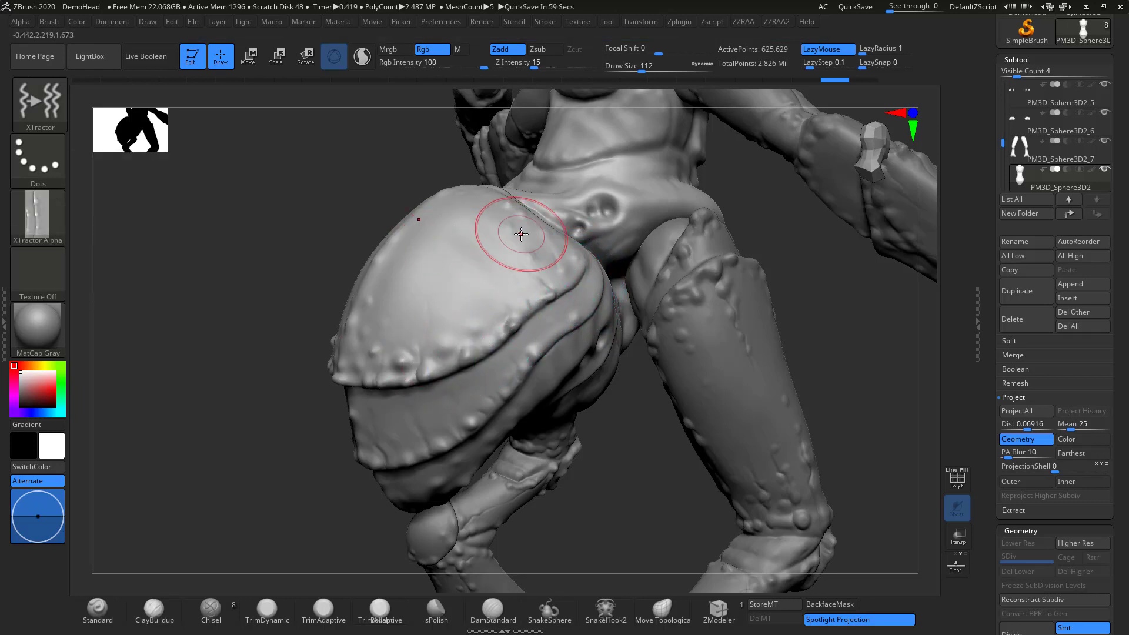
left_click_drag(462, 278, 420, 306)
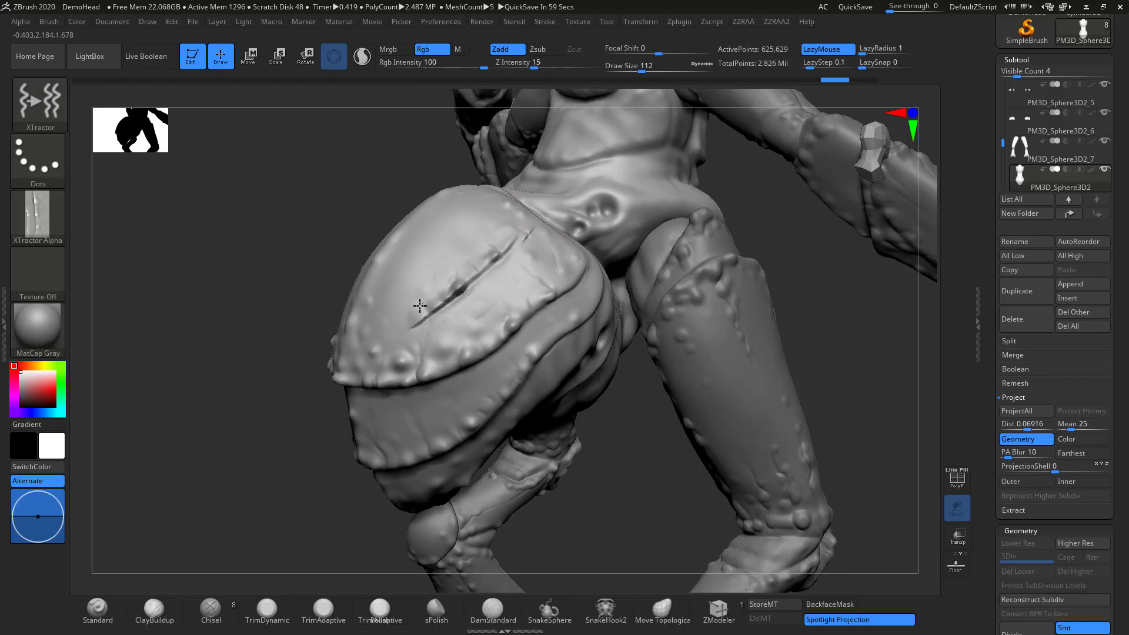
left_click_drag(470, 215, 372, 294)
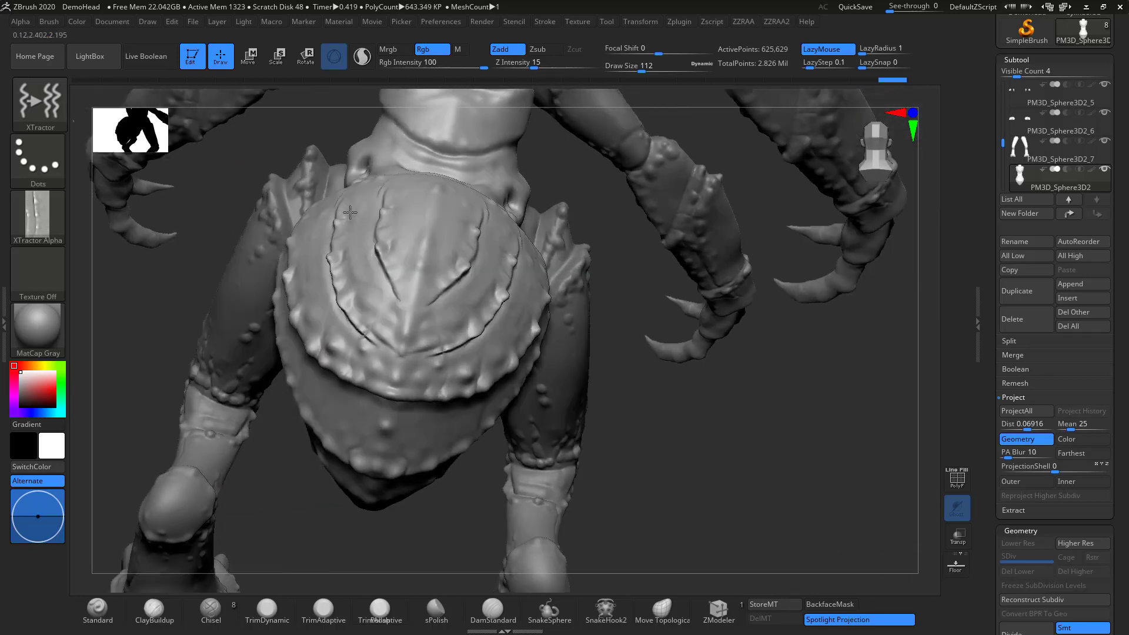
mouse_move(412, 214)
left_mouse_down("shift")
mouse_move(398, 232)
mouse_move(423, 239)
left_mouse_up("shift")
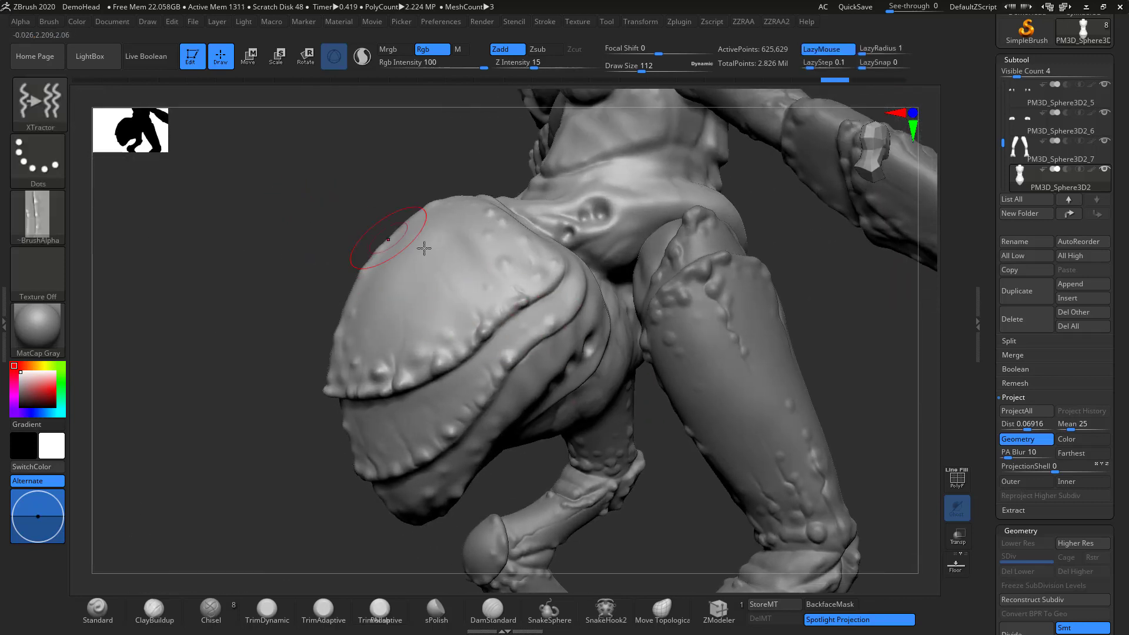
Try sampling the thigh surface with XTractor, paint the result across the abdomen shell, and undo the stroke.
left_click_drag(713, 291, 705, 275)
left_click_drag(746, 365, 749, 370)
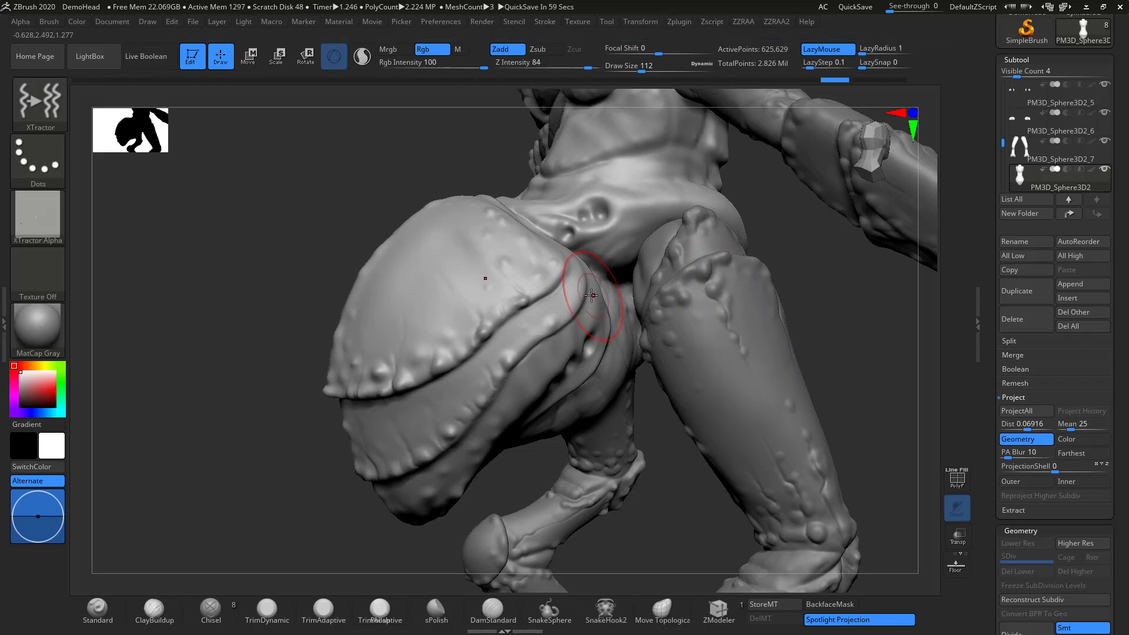
mouse_move(468, 240)
left_mouse_down()
mouse_move(442, 267)
mouse_move(394, 287)
left_mouse_up()
key("ctrl+z")
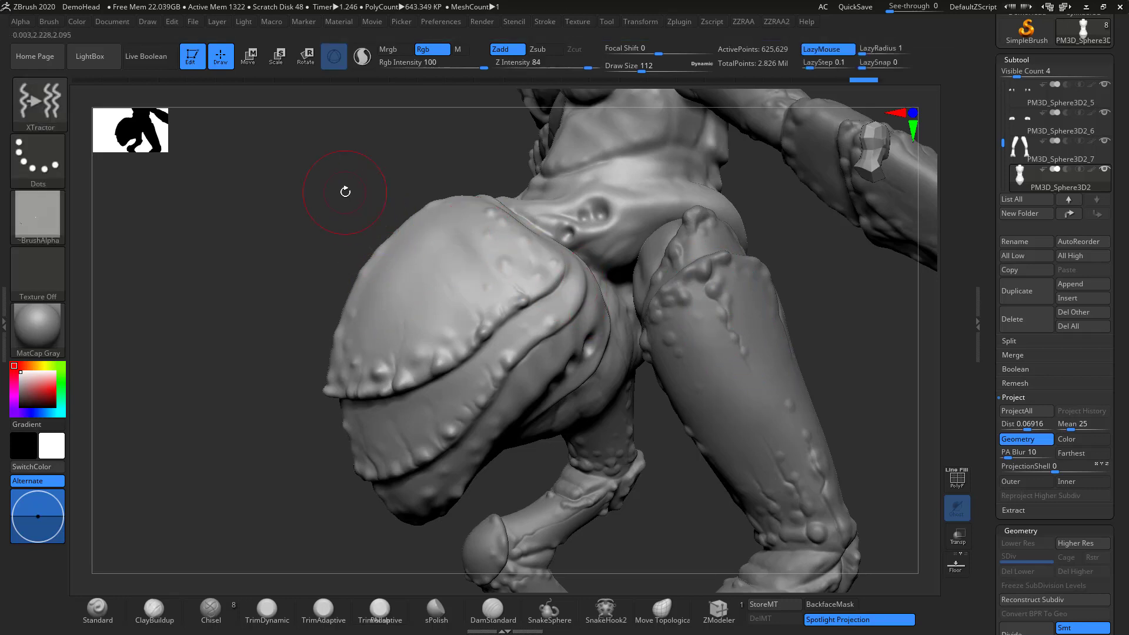
Make the leg subtool PM3D_Sphere3D2_7 active and sample the thigh's bumpy surface with XTractor.
left_click_drag(345, 188, 423, 234)
left_click_drag(738, 354, 729, 323)
left_click(731, 324, "alt")
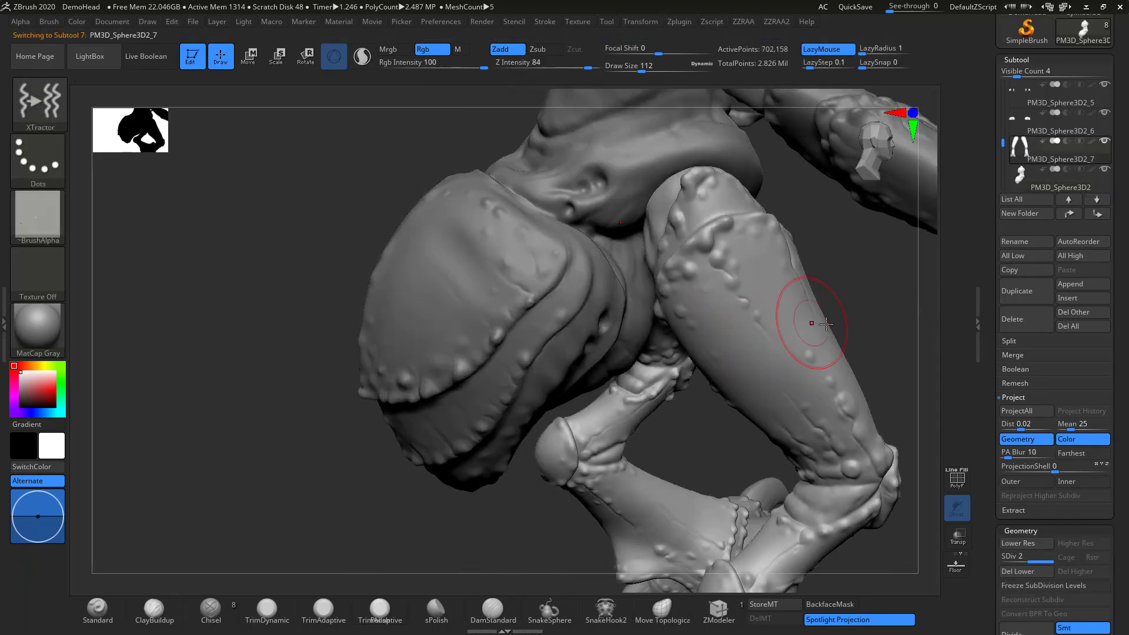
left_click_drag(835, 313, 799, 321)
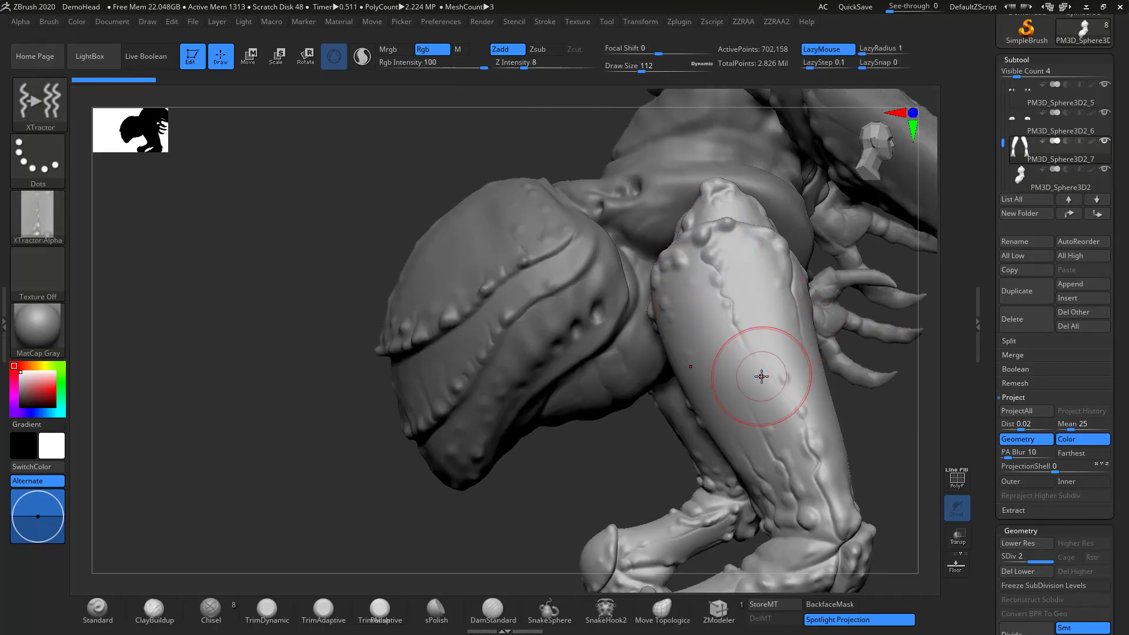
Return to the body subtool PM3D_Sphere3D2 and paint the sampled thigh detail diagonally across the abdomen shell.
left_click(516, 293, "alt")
left_click_drag(341, 235, 435, 219)
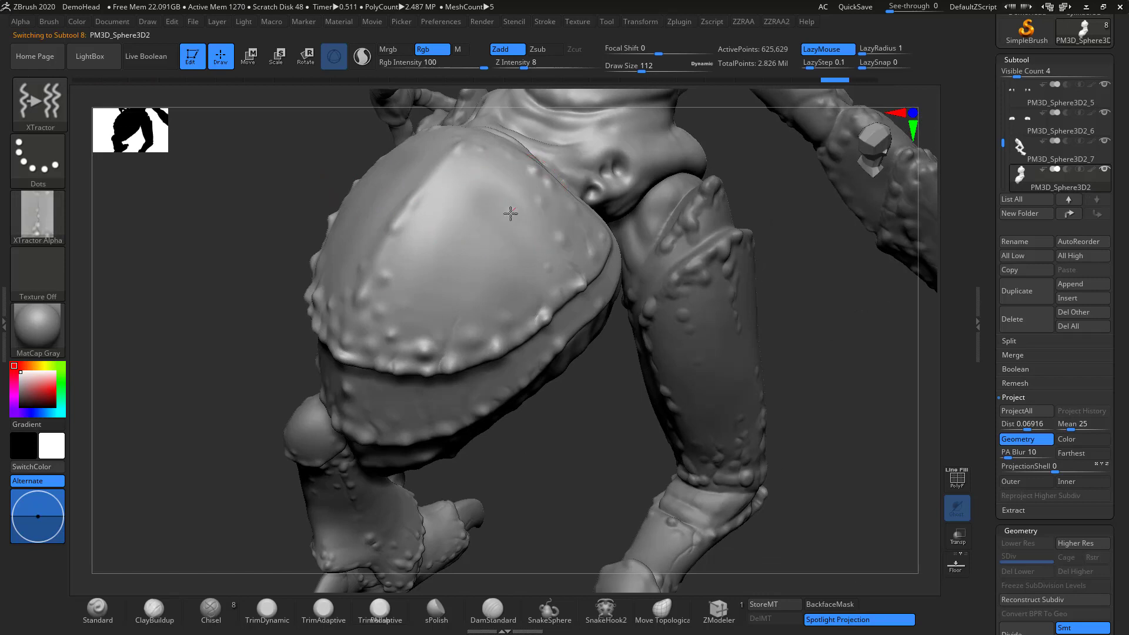
left_click_drag(417, 296, 406, 303)
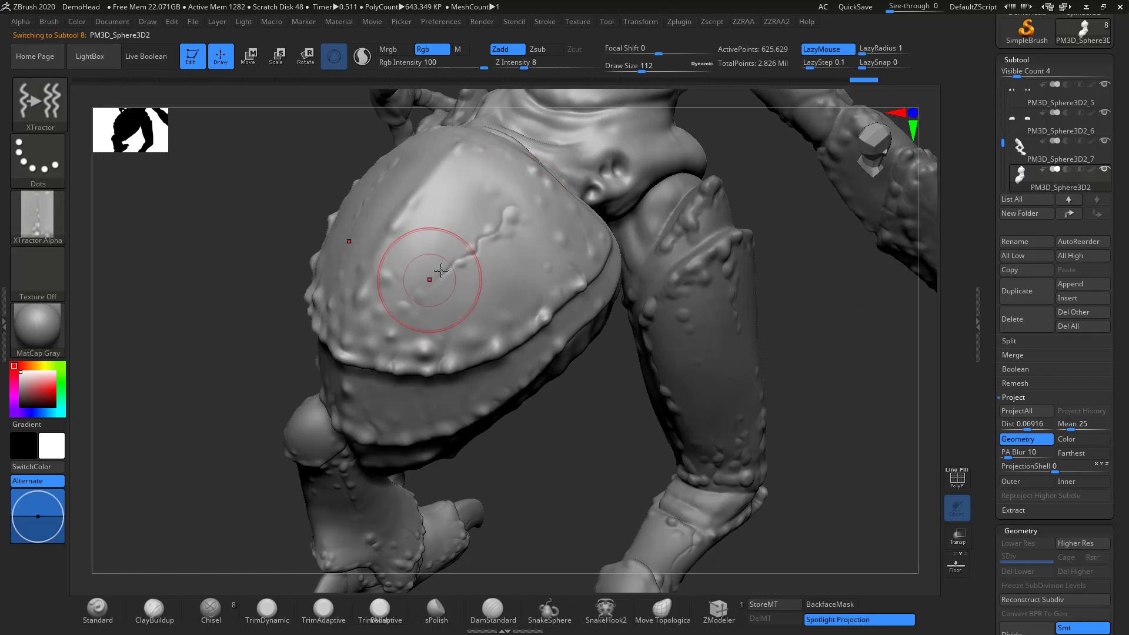
Switch to the XTractorDot brush, sample detail from the abdomen, and place it as a dot on the upper shell.
mouse_move(599, 399)
left_mouse_down("alt")
mouse_move(526, 365)
mouse_move(506, 340)
mouse_move(335, 301)
left_mouse_up("alt")
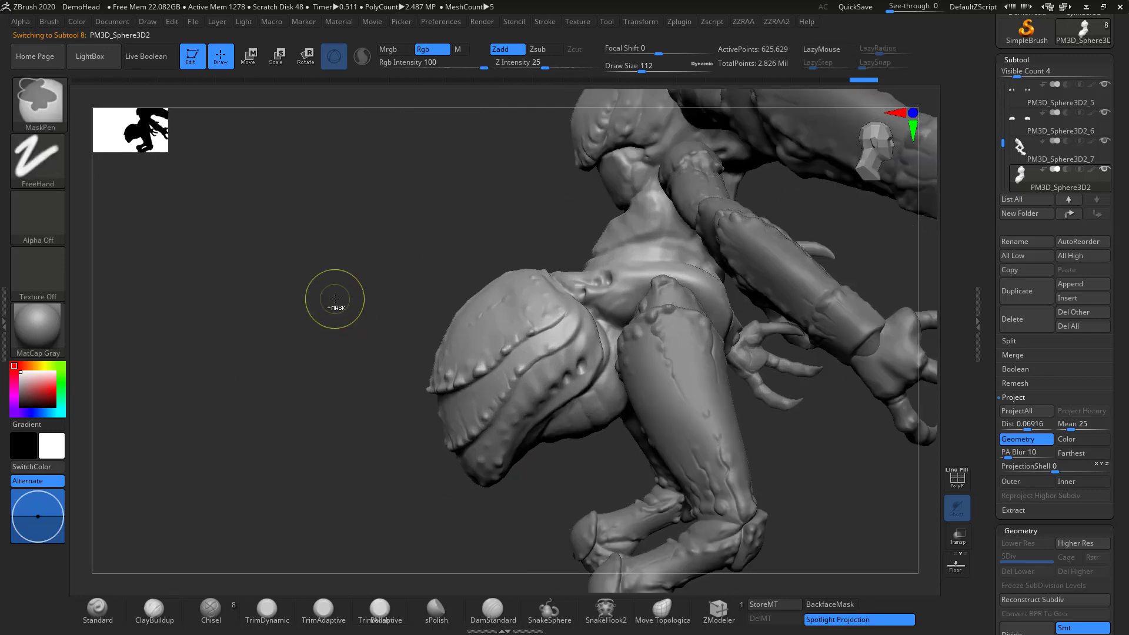
right_click_drag(335, 301, 345, 305, "ctrl")
key("b")
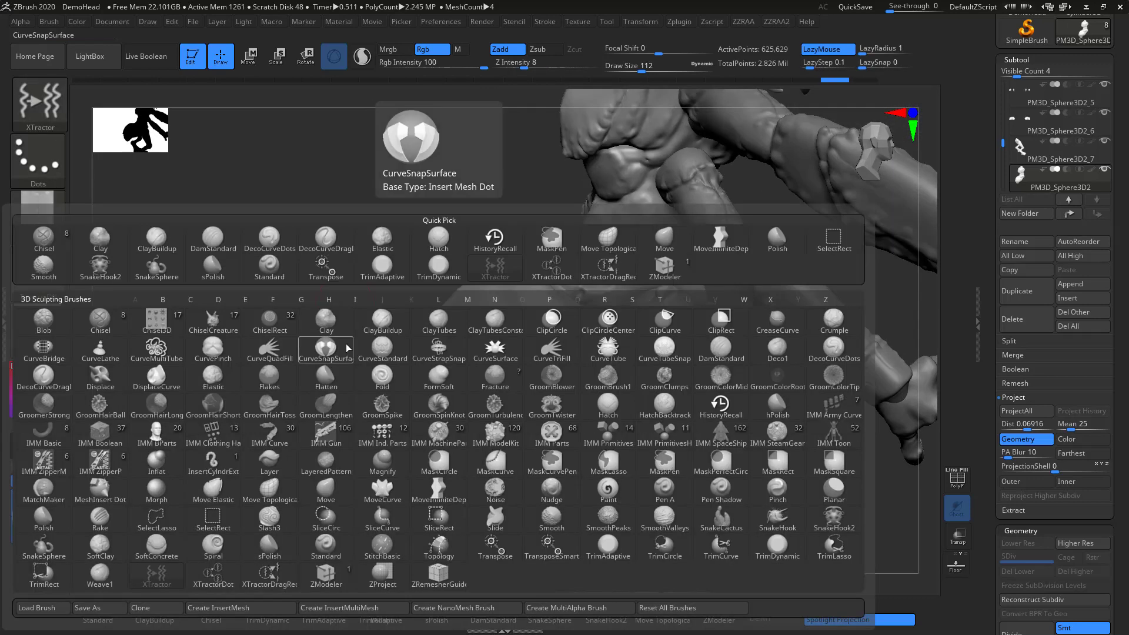
left_click(212, 574)
left_click_drag(257, 333, 263, 343)
right_click_drag(263, 343, 276, 348, "ctrl")
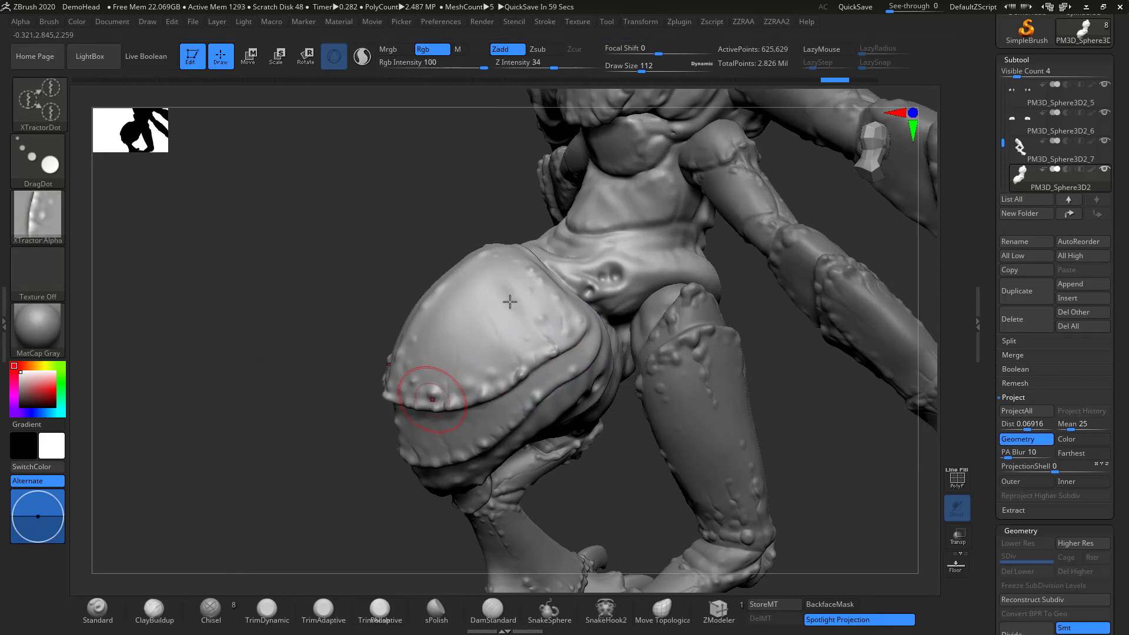
left_click_drag(404, 247, 434, 259)
mouse_move(507, 301)
left_mouse_down()
mouse_move(468, 348)
mouse_move(505, 323)
left_mouse_up()
left_click_drag(342, 303, 310, 290)
Choose the XTractorDragRect brush, try stamping captured surface detail on the abdomen shell, and undo the stamps.
key("b")
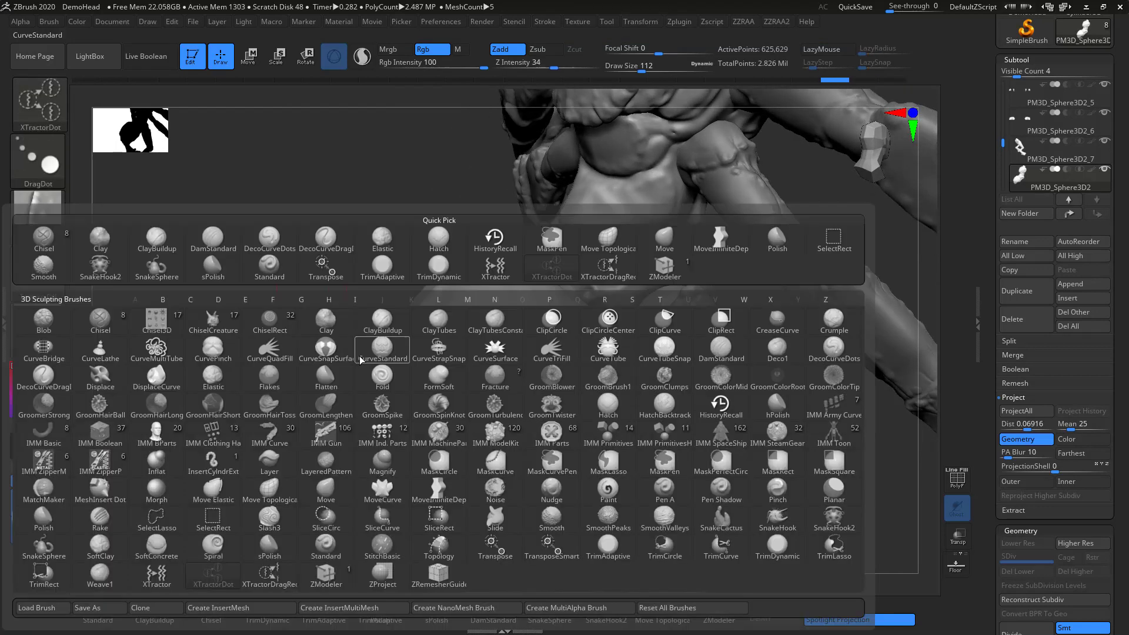
left_click(259, 577)
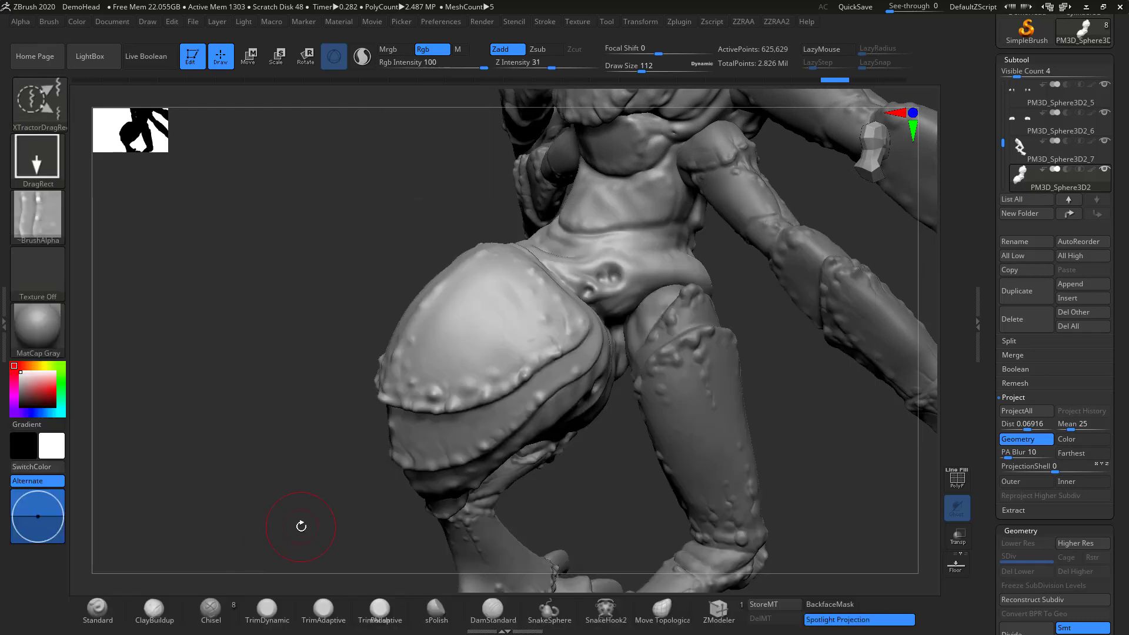
left_click_drag(526, 312, 515, 313)
key("ctrl+z")
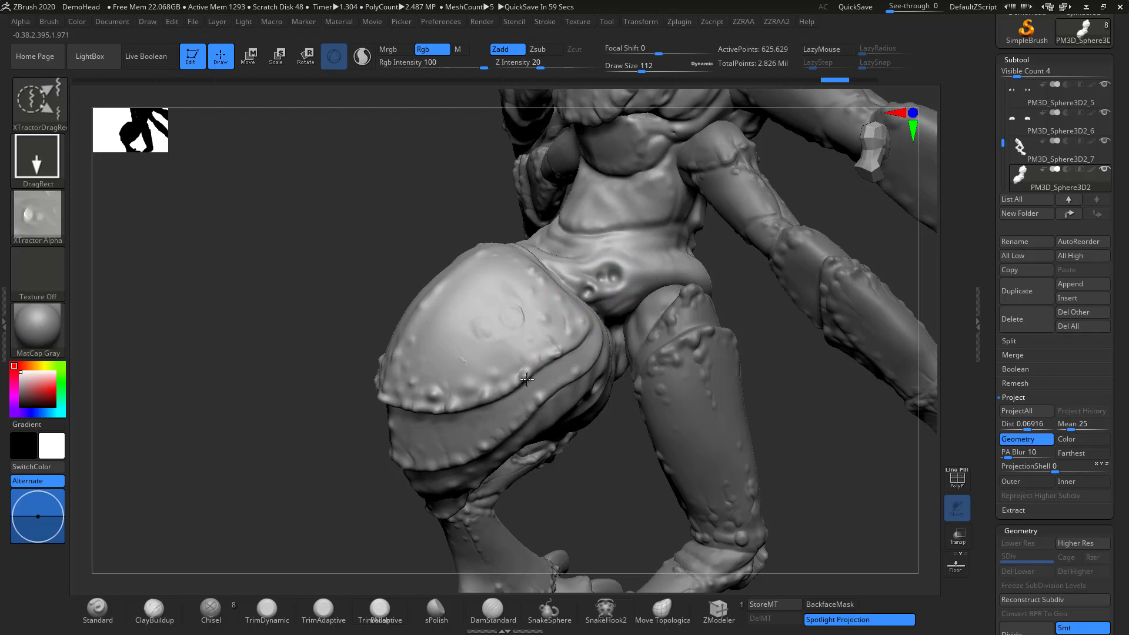
mouse_move(527, 379)
right_mouse_down()
mouse_move(408, 277)
mouse_move(414, 300)
mouse_move(480, 314)
right_mouse_up()
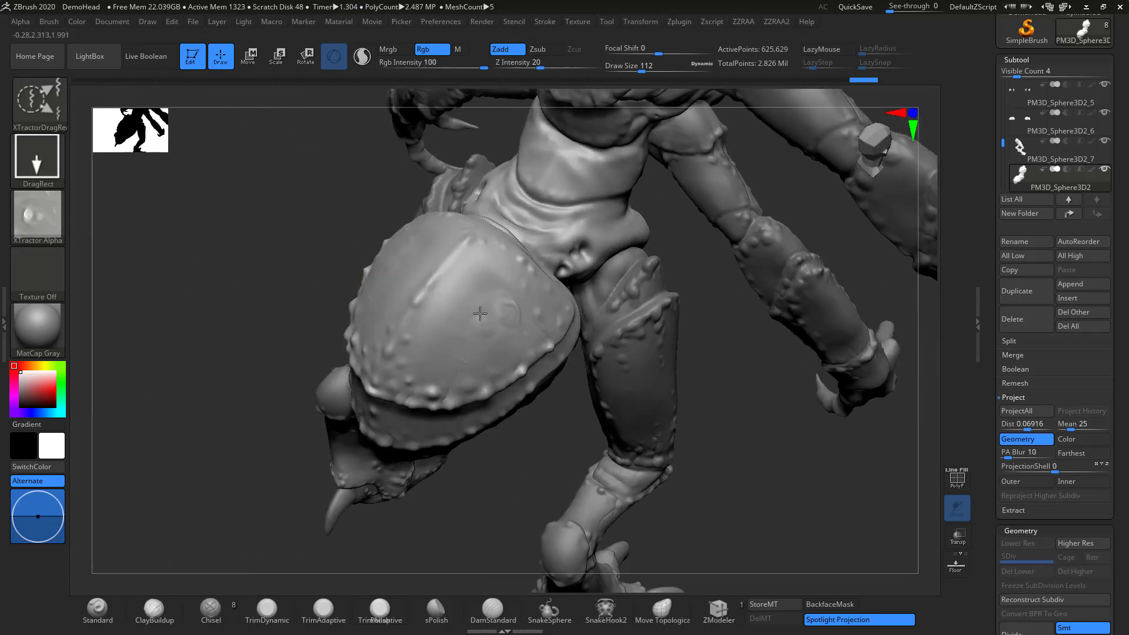
mouse_move(503, 348)
left_mouse_down("shift")
mouse_move(497, 335)
mouse_move(533, 386)
left_mouse_up("shift")
right_click_drag(512, 432, 522, 335)
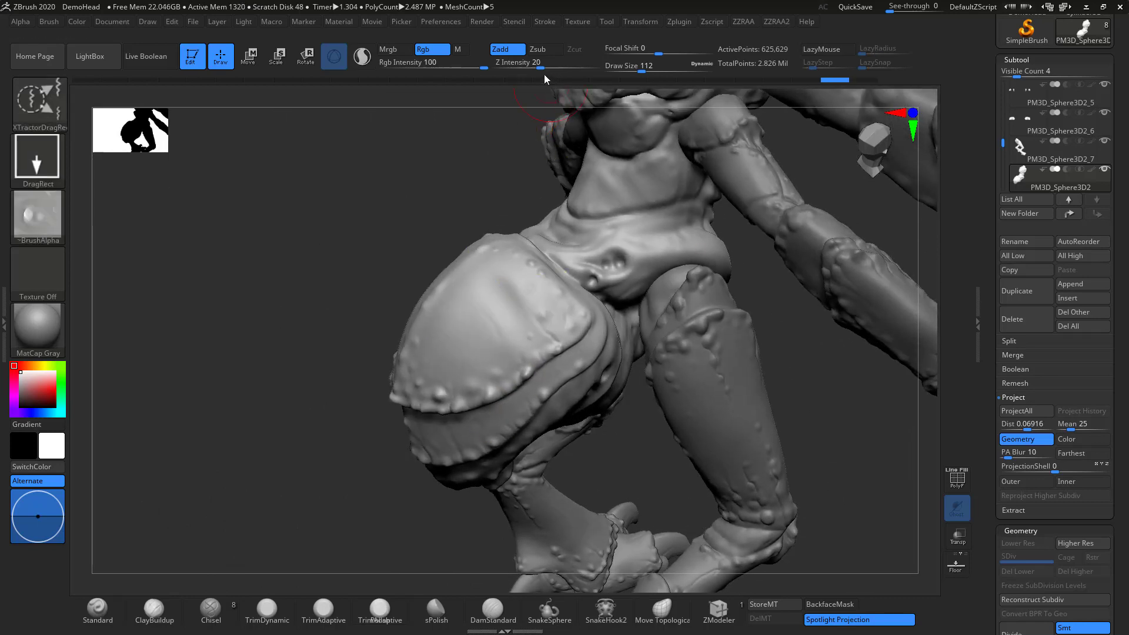
Set the Z Intensity to 100 and stamp the captured detail onto the abdomen shell with XTractorDragRect.
left_click_drag(544, 66, 602, 68)
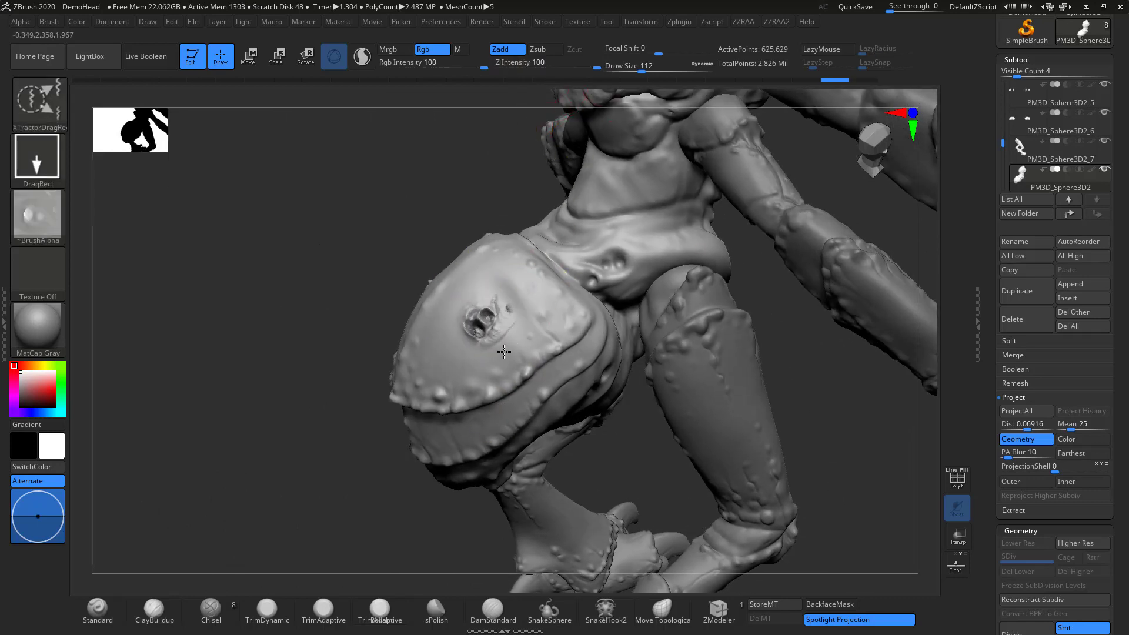
left_click_drag(504, 352, 508, 355)
mouse_move(522, 340)
right_mouse_down()
mouse_move(606, 359)
mouse_move(553, 335)
right_mouse_up()
mouse_move(500, 327)
left_mouse_down("shift")
mouse_move(471, 330)
mouse_move(498, 303)
left_mouse_up("shift")
mouse_move(324, 255)
right_mouse_down()
mouse_move(279, 222)
mouse_move(333, 238)
mouse_move(405, 238)
mouse_move(350, 250)
mouse_move(323, 217)
right_mouse_up()
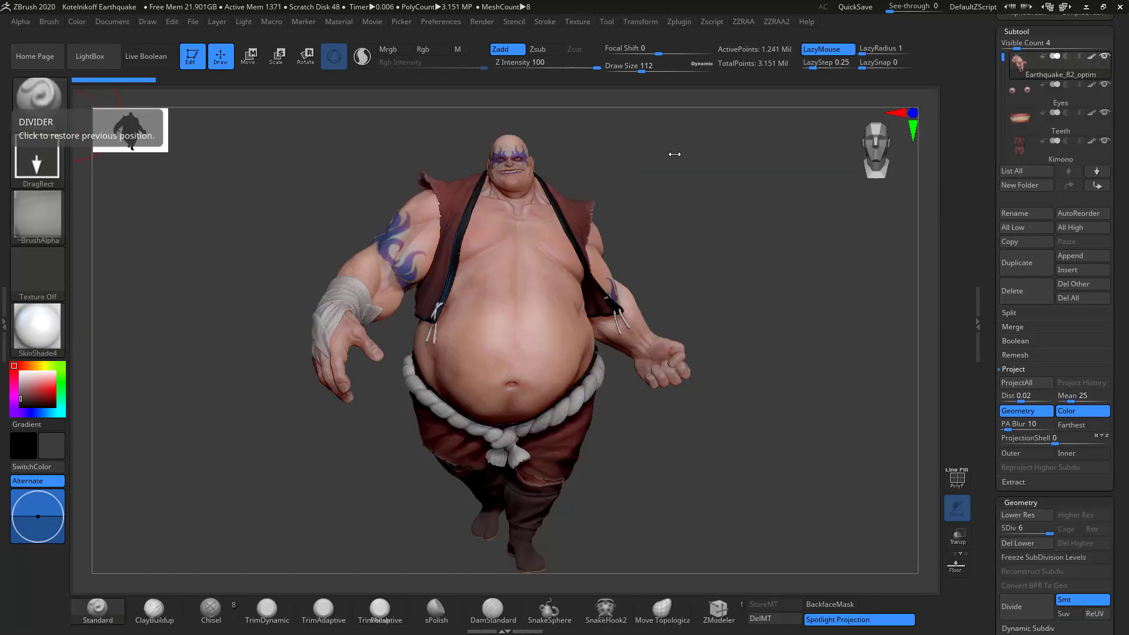
Set the render Fade Opacity to 44 for the painted character and pick a different Fade Color.
left_click(482, 21)
left_click_drag(492, 156, 513, 148)
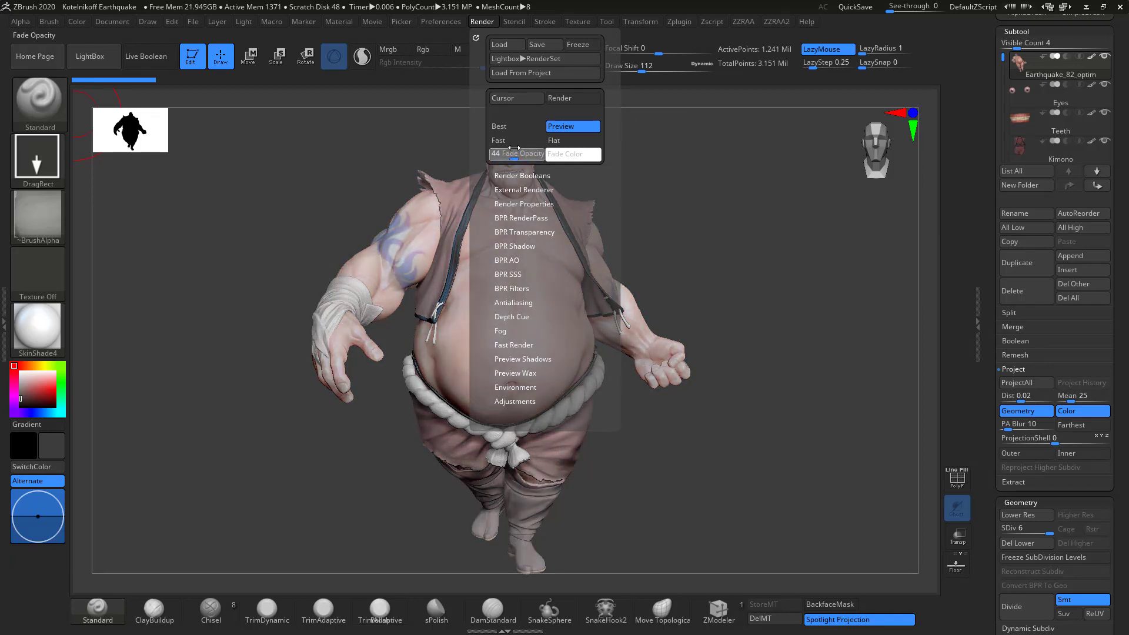
left_click(564, 154)
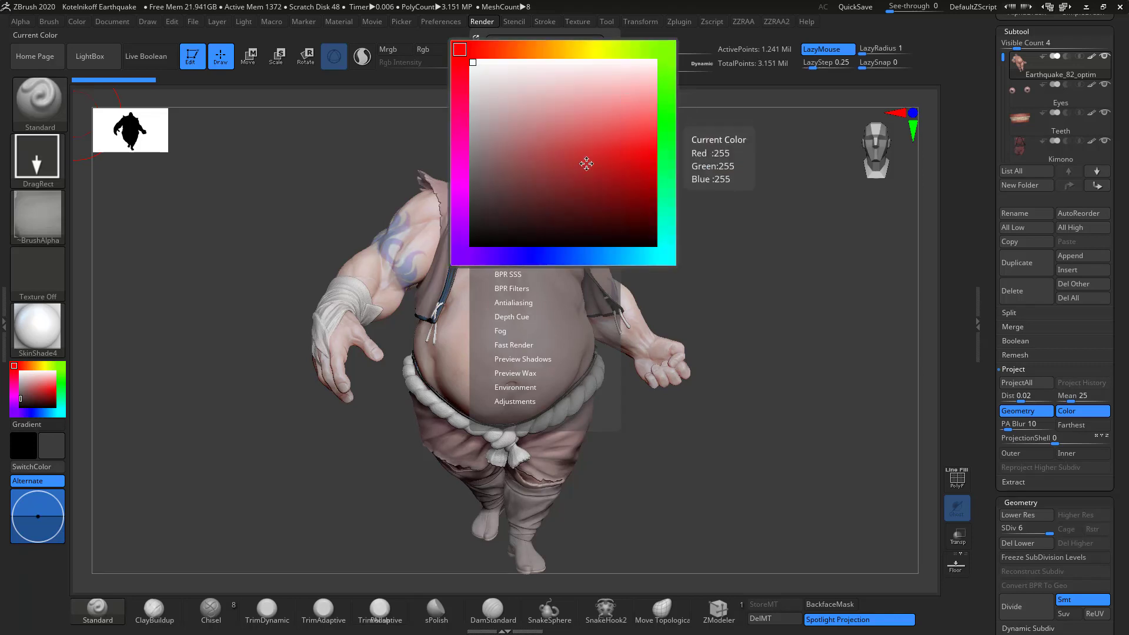
left_click(657, 184)
left_click_drag(326, 184, 511, 36)
Reduce the render Fade Opacity on the painted character.
left_click(481, 21)
left_click_drag(517, 153, 478, 160)
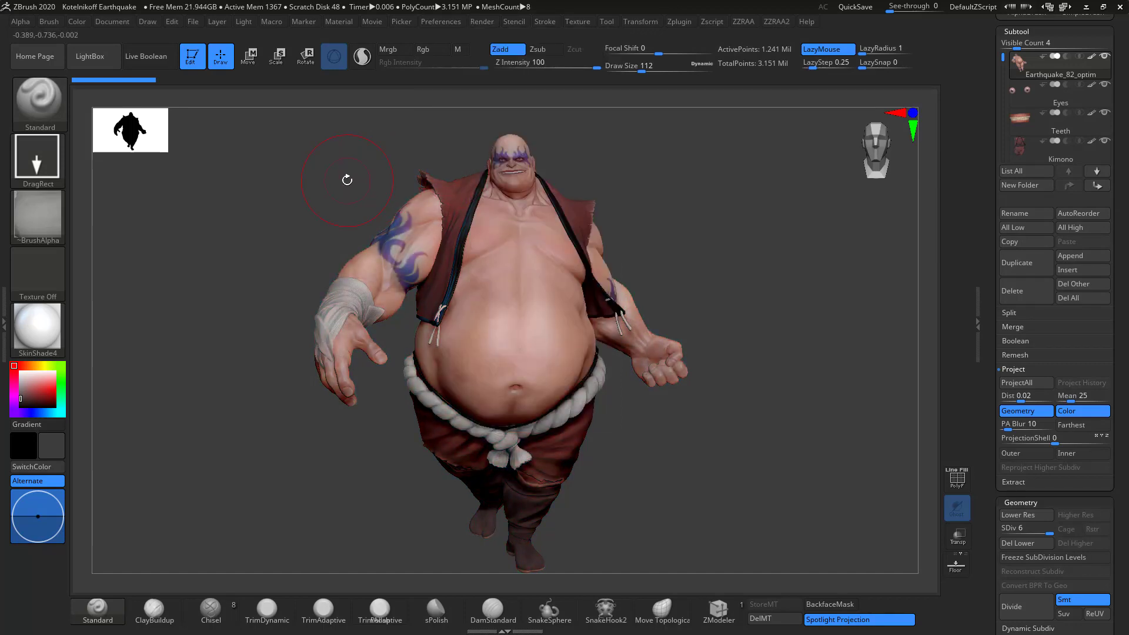
left_click_drag(347, 180, 344, 175)
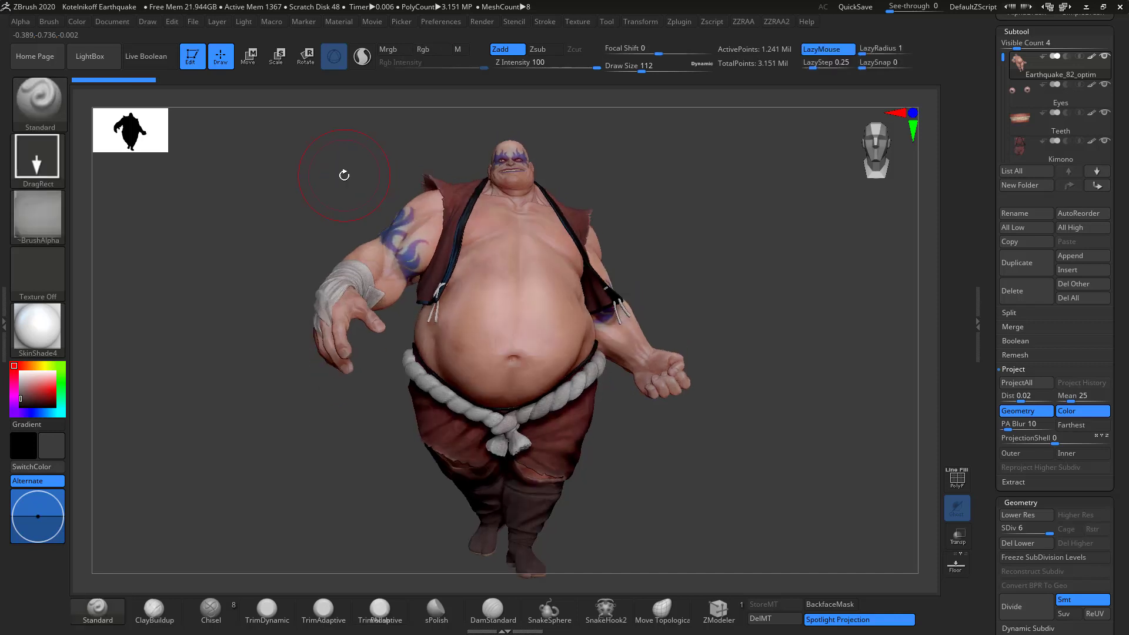